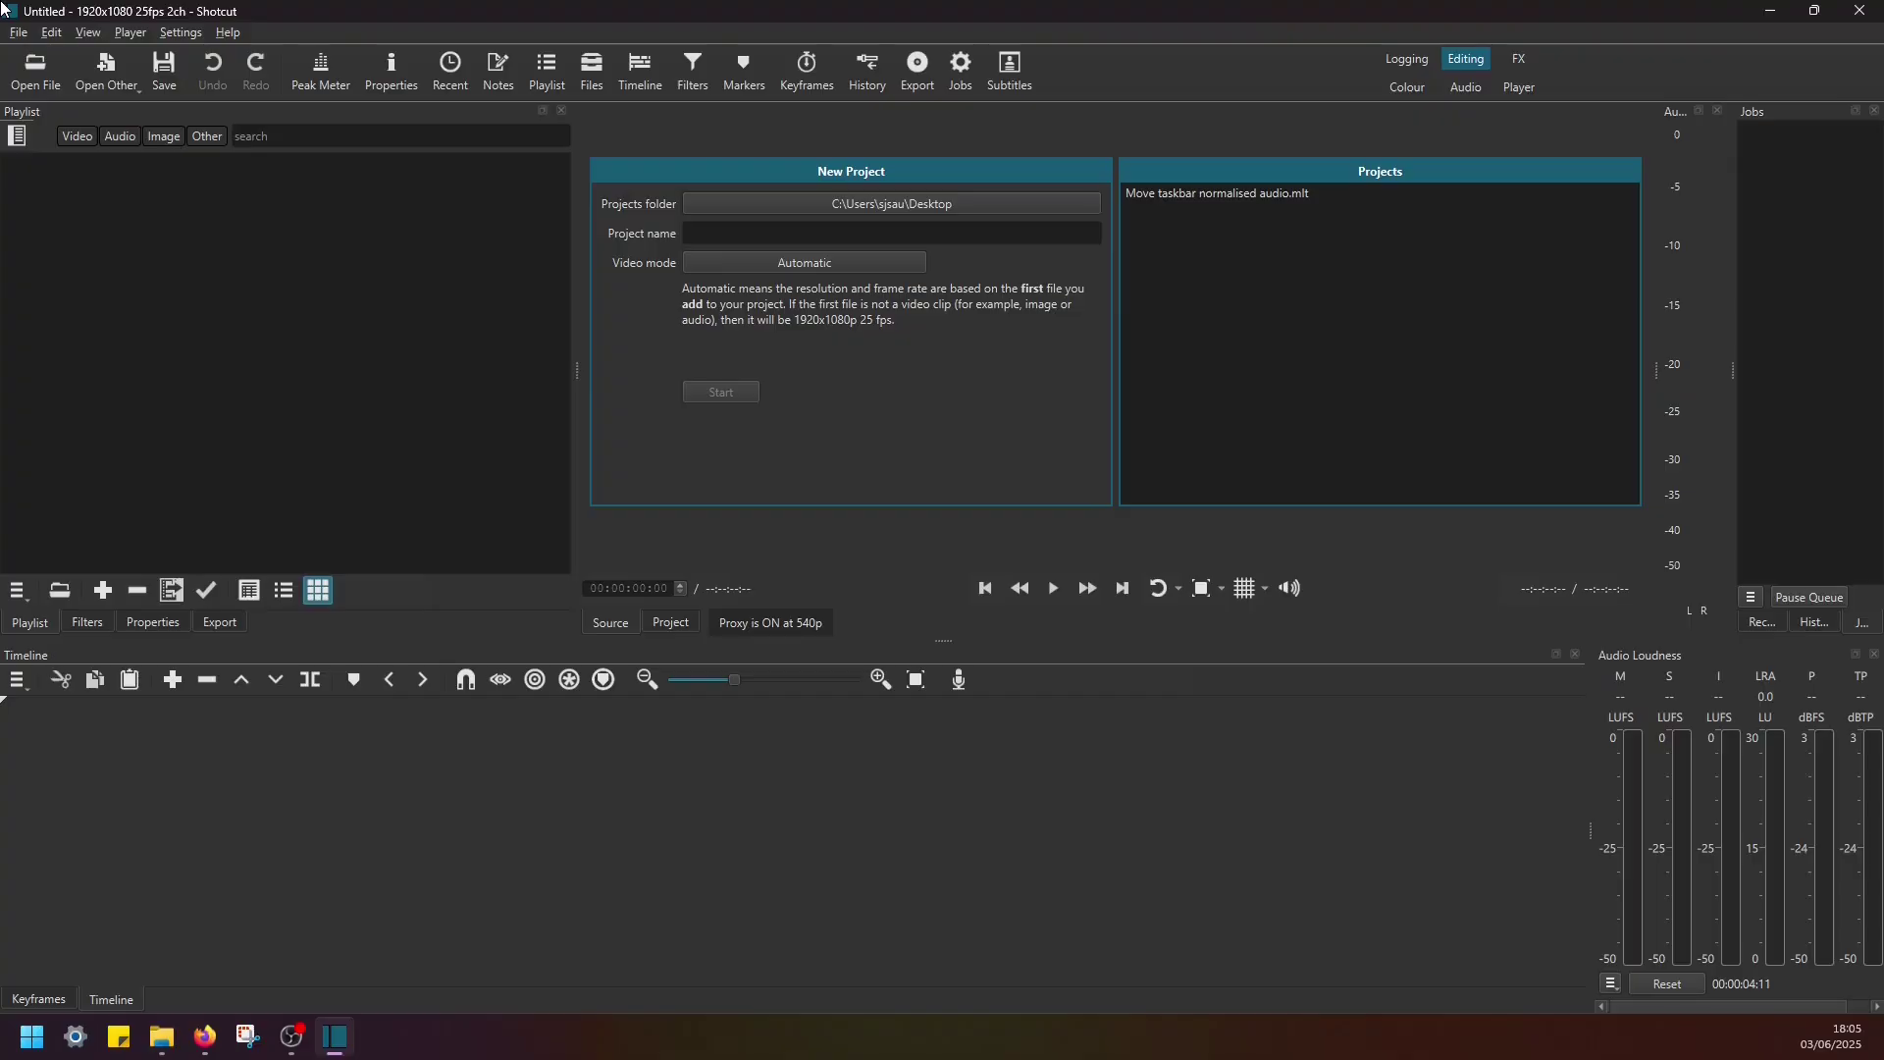
Import LOGO.png and BACKGROUND.jpg from the Downloads folder into the Shotcut playlist.
left_click(161, 1037)
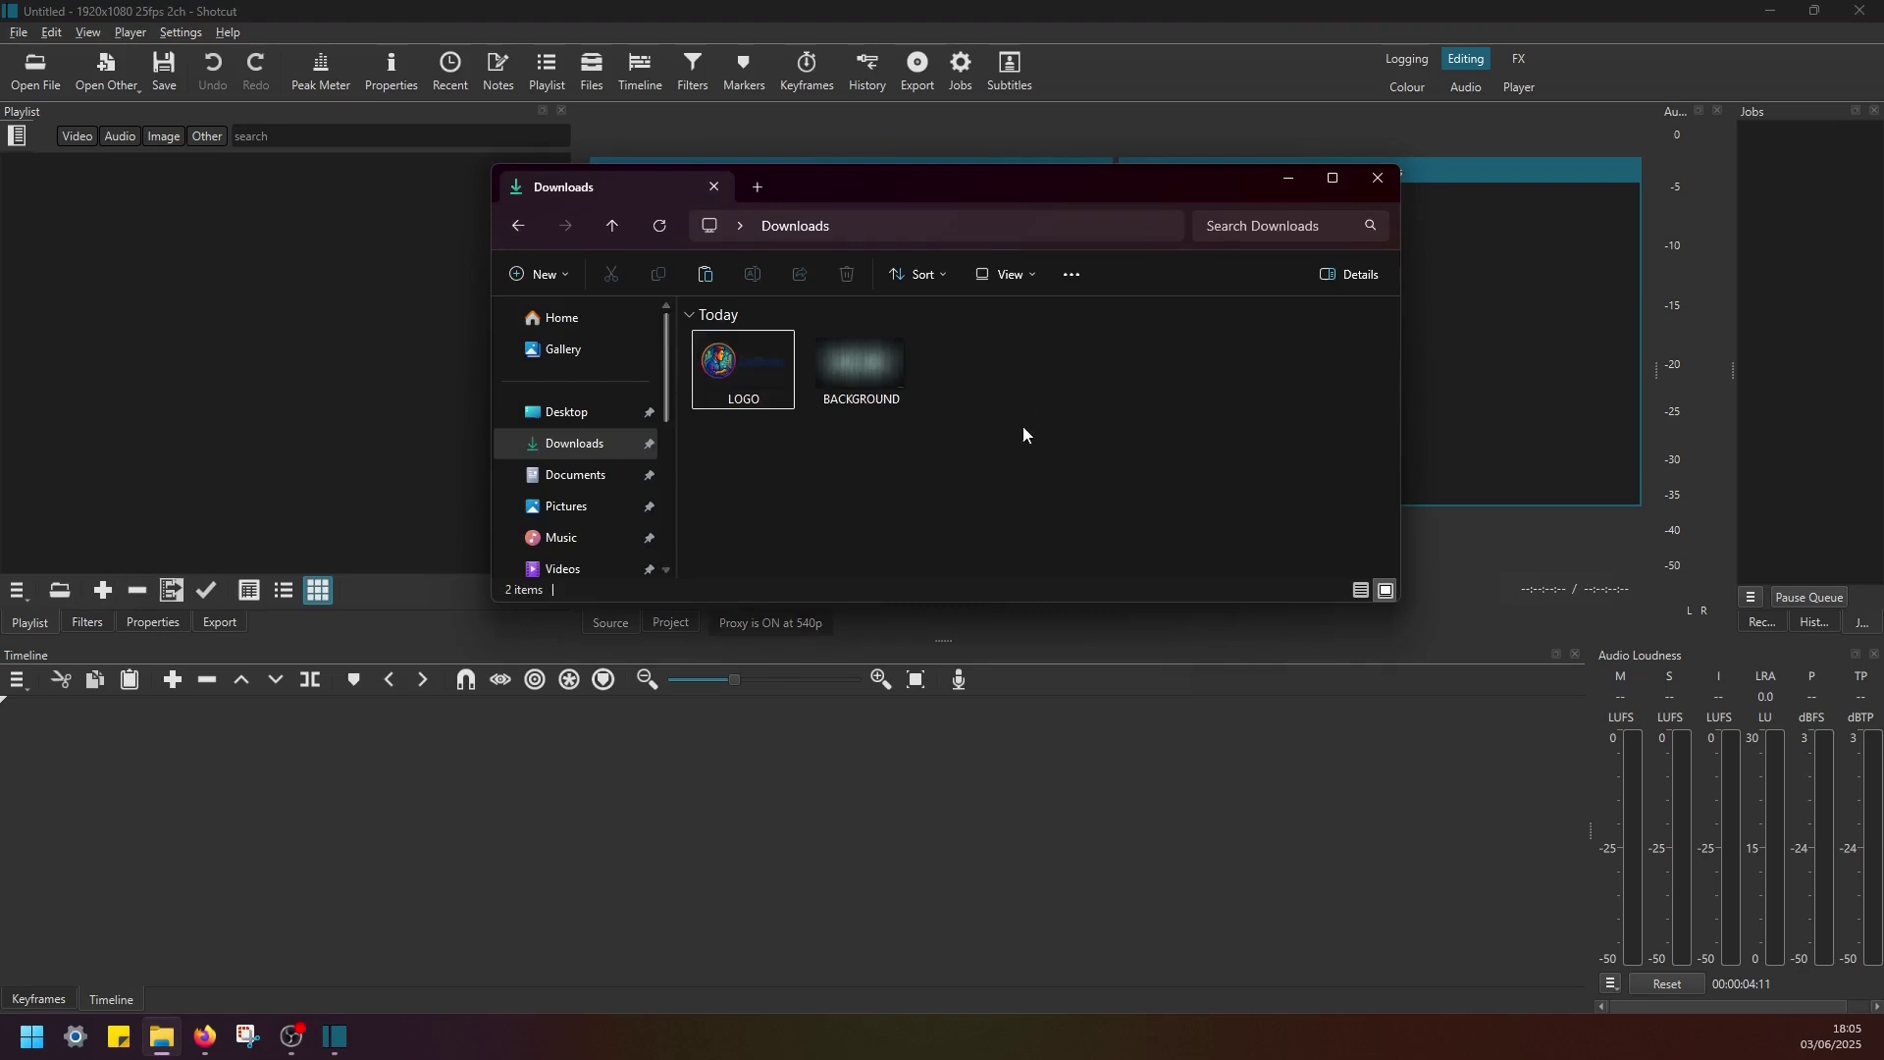
left_click_drag(977, 462, 151, 319)
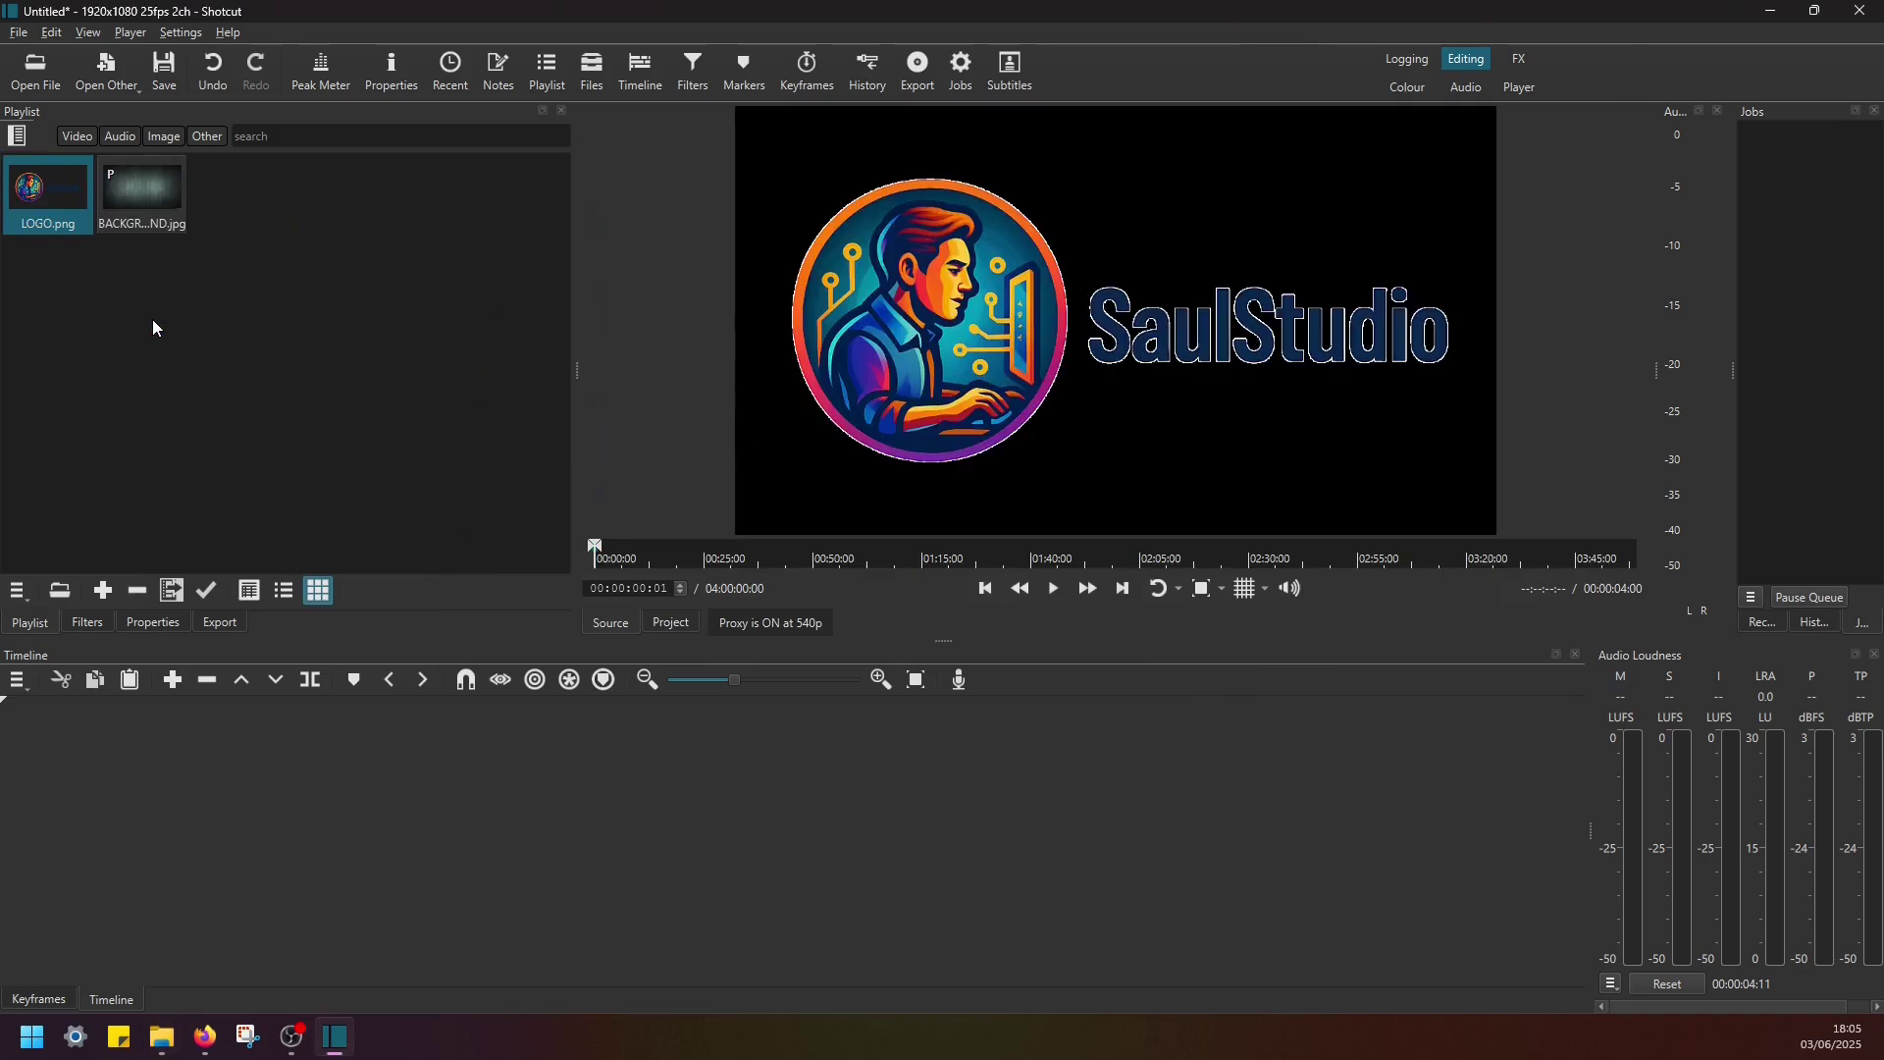
Add two video tracks, V1 and V2, to the timeline through Track Operations.
left_click(144, 190)
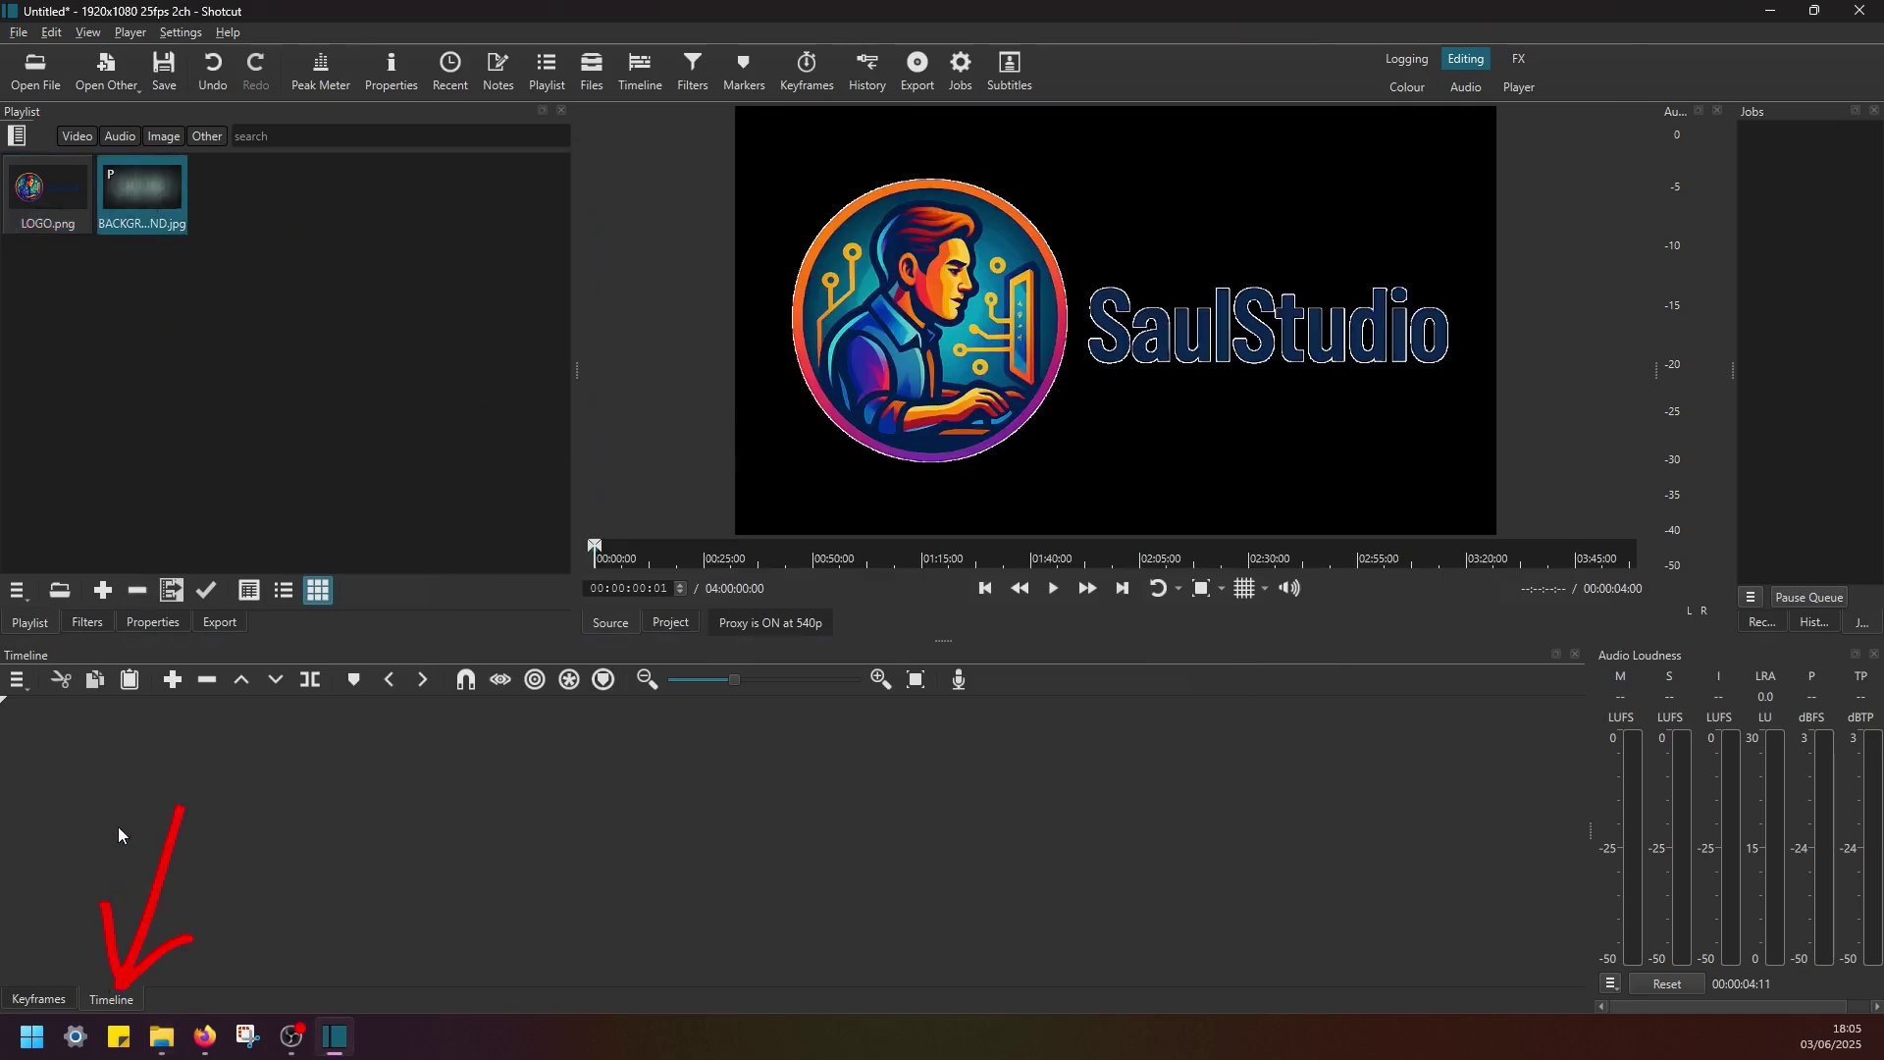
right_click(98, 727)
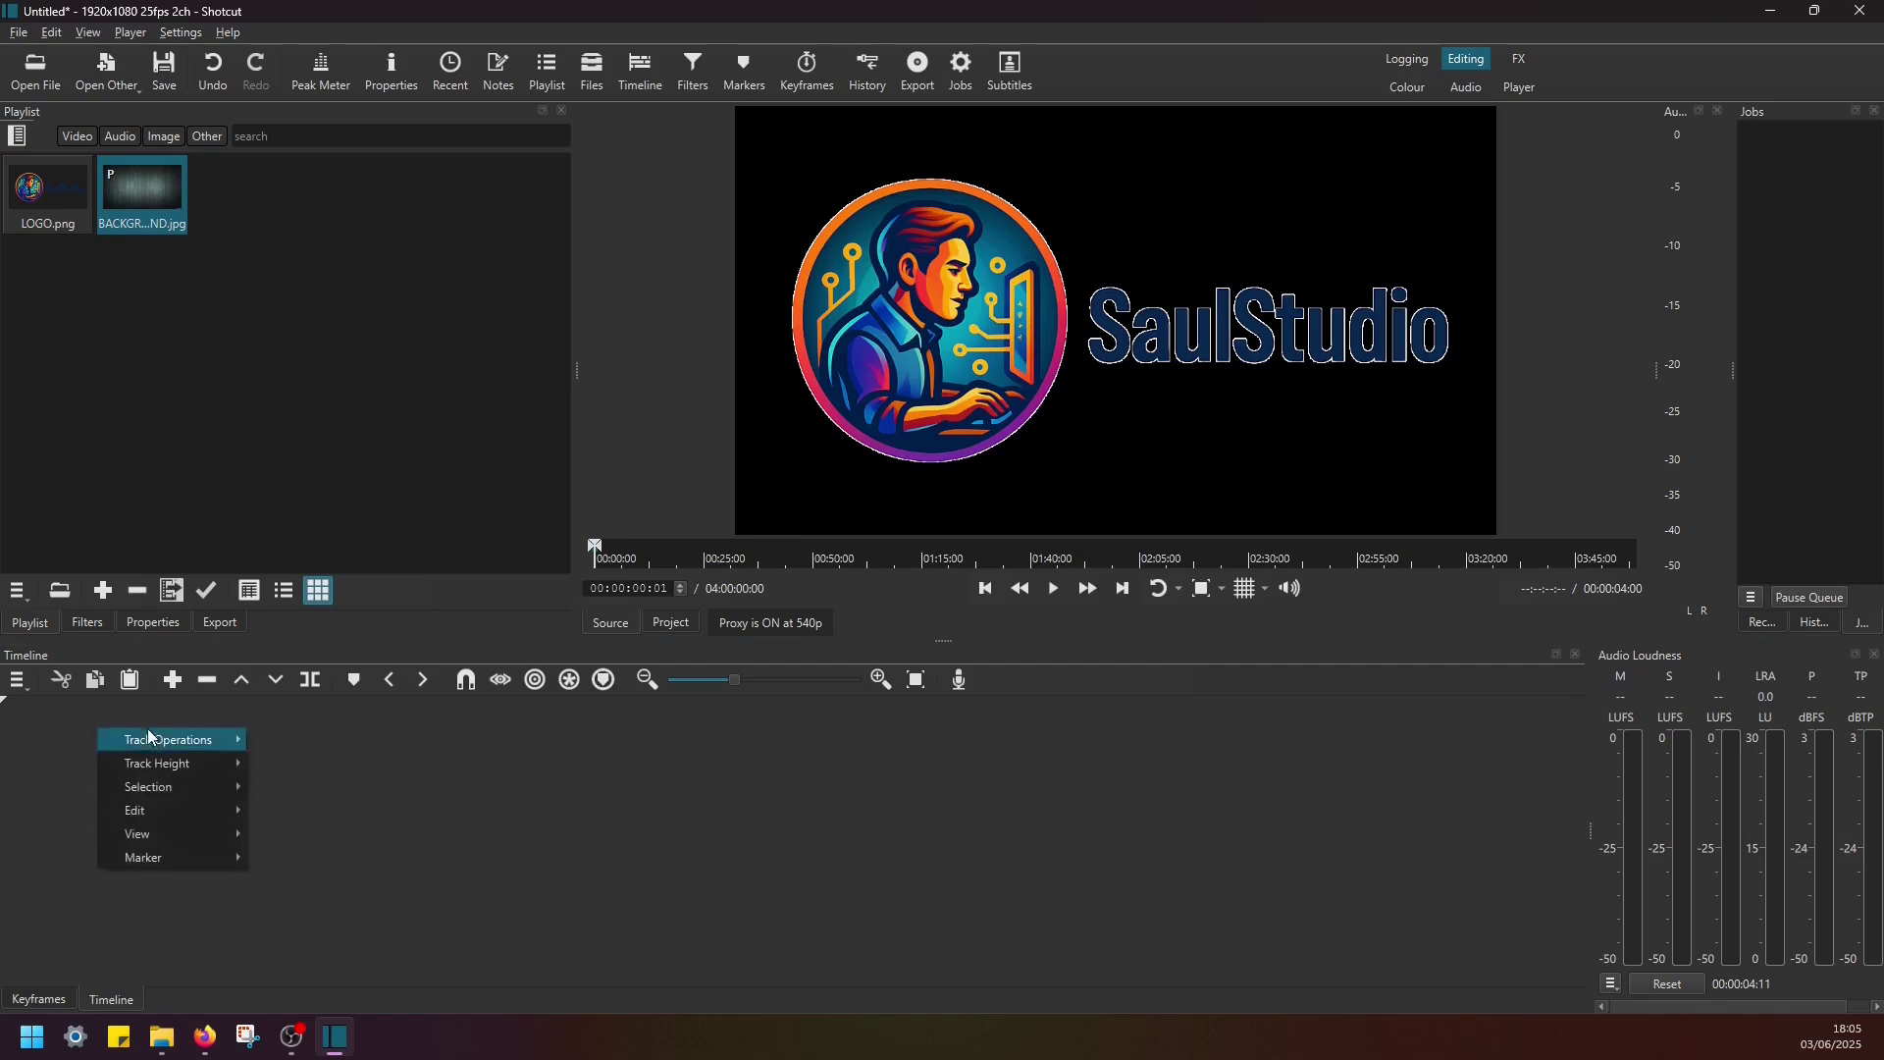
mouse_move(160, 742)
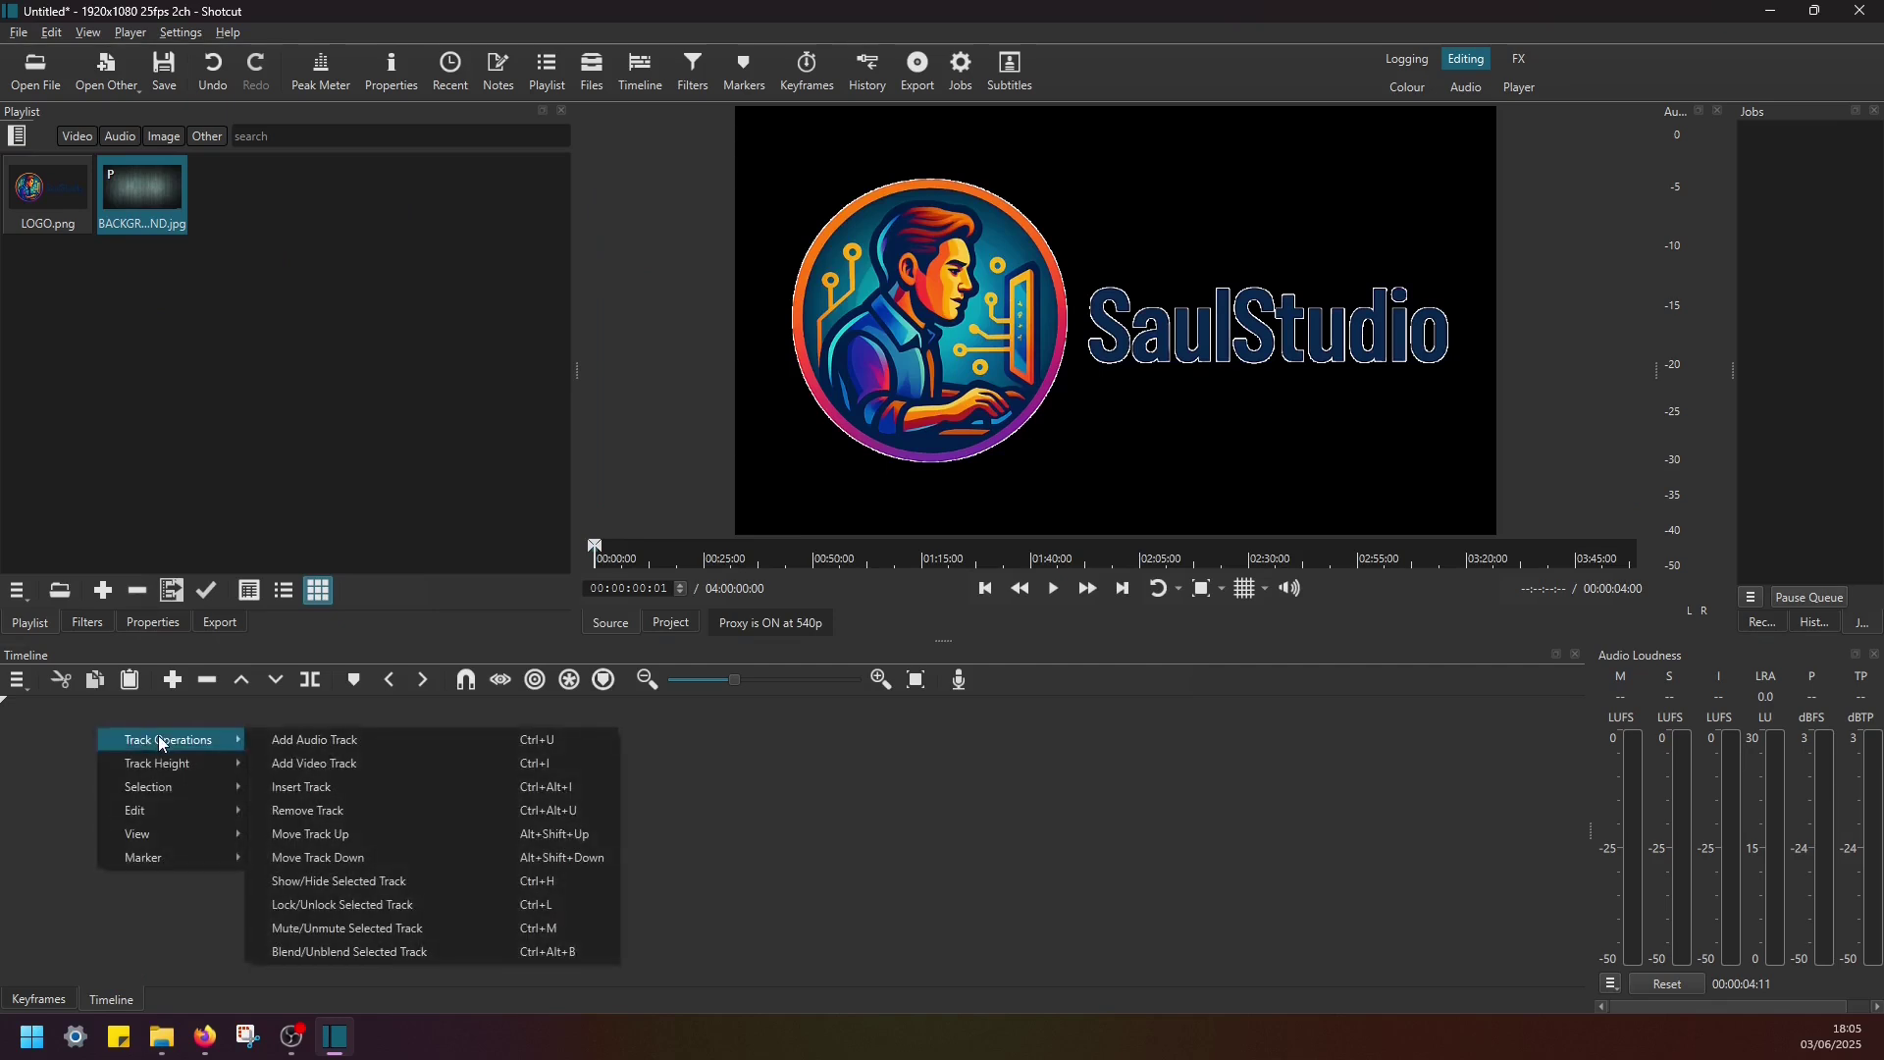
left_click(408, 763)
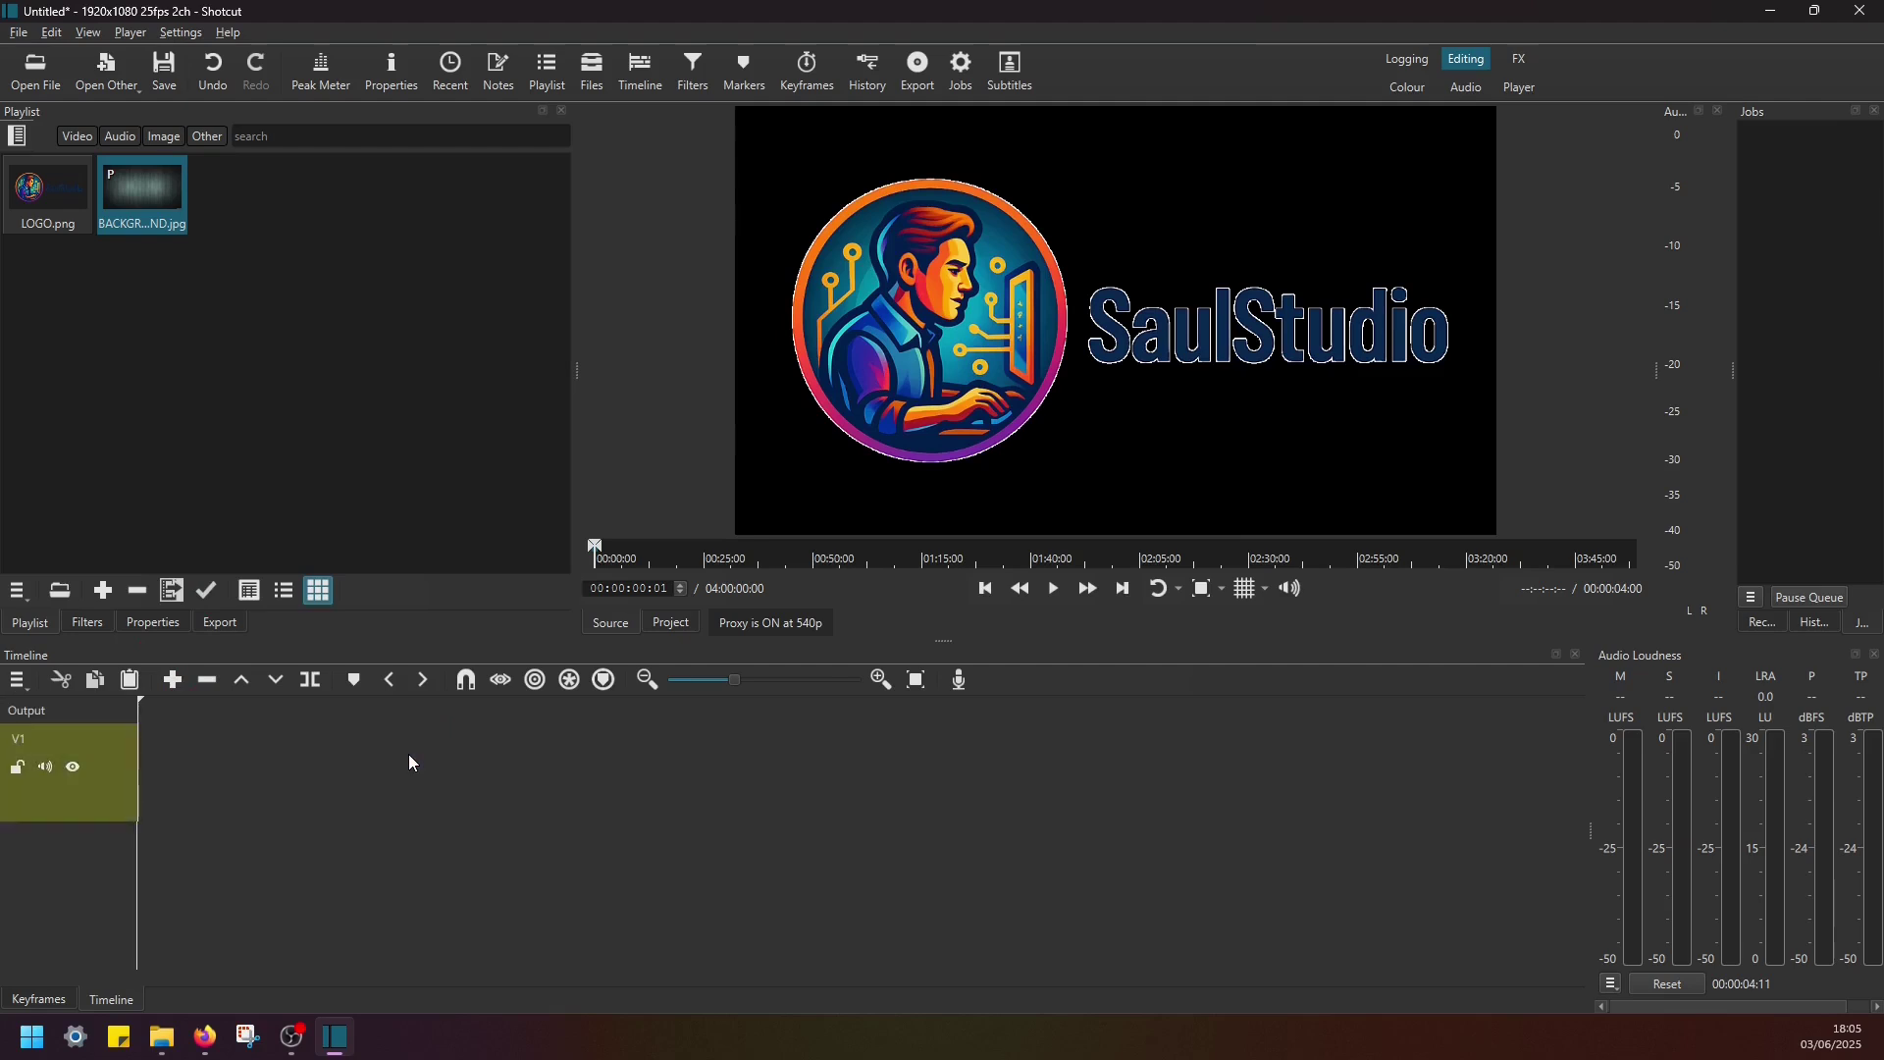
right_click(267, 760)
mouse_move(306, 776)
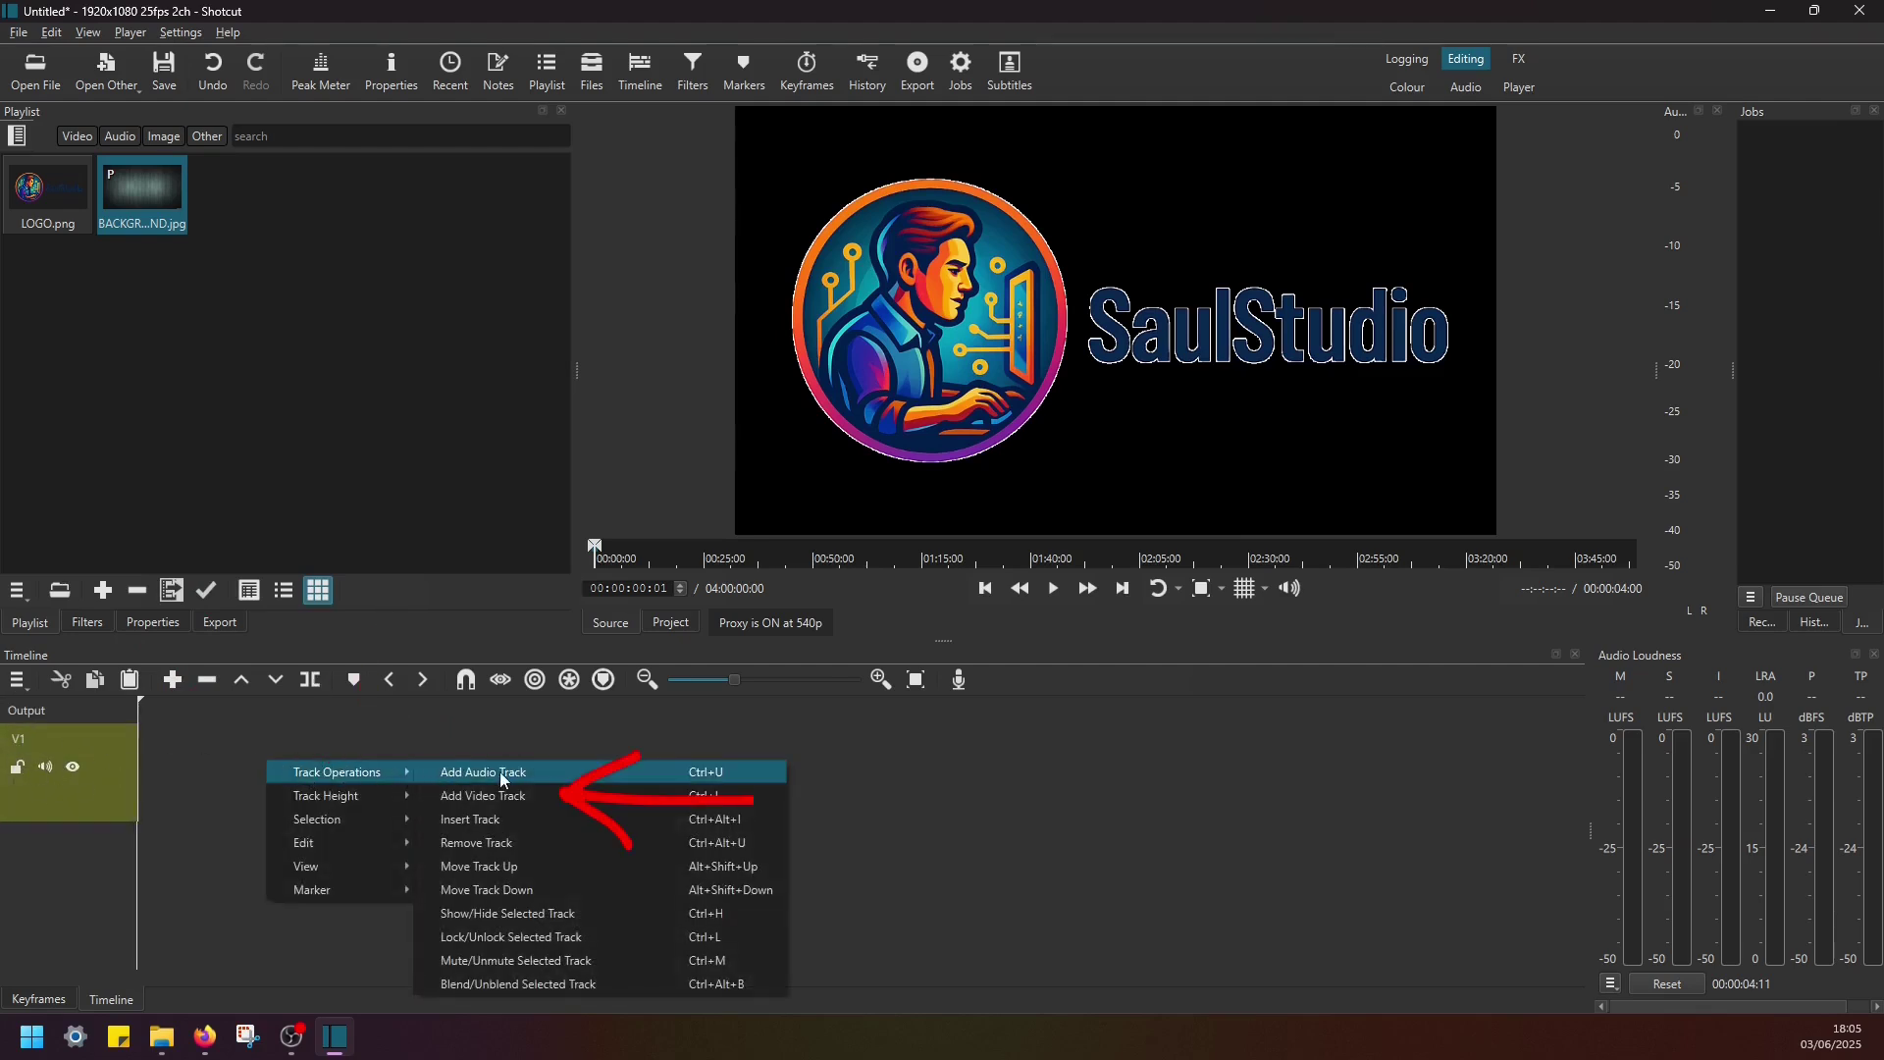
left_click(539, 795)
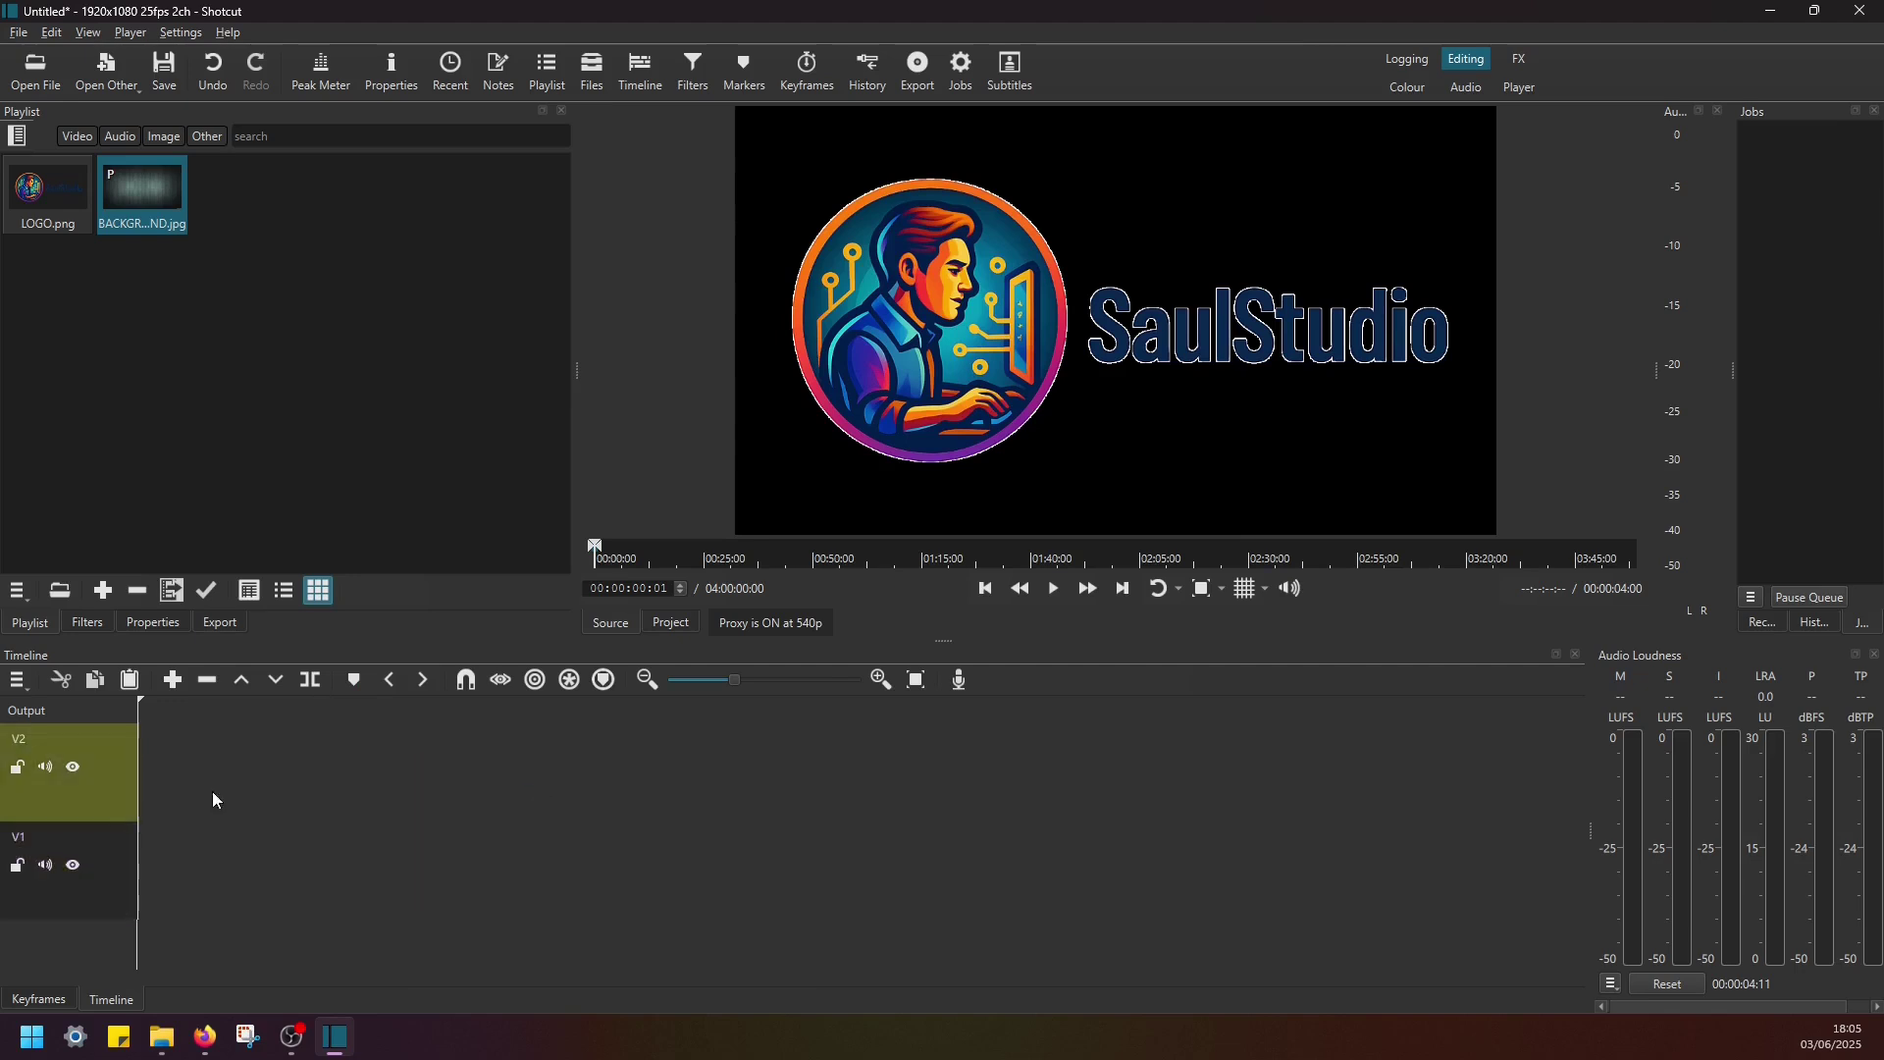
Place BACKGROUND.jpg on V1, extend it to 00:00:05:05, and zoom the timeline to fit.
double_click(39, 738)
key("Return")
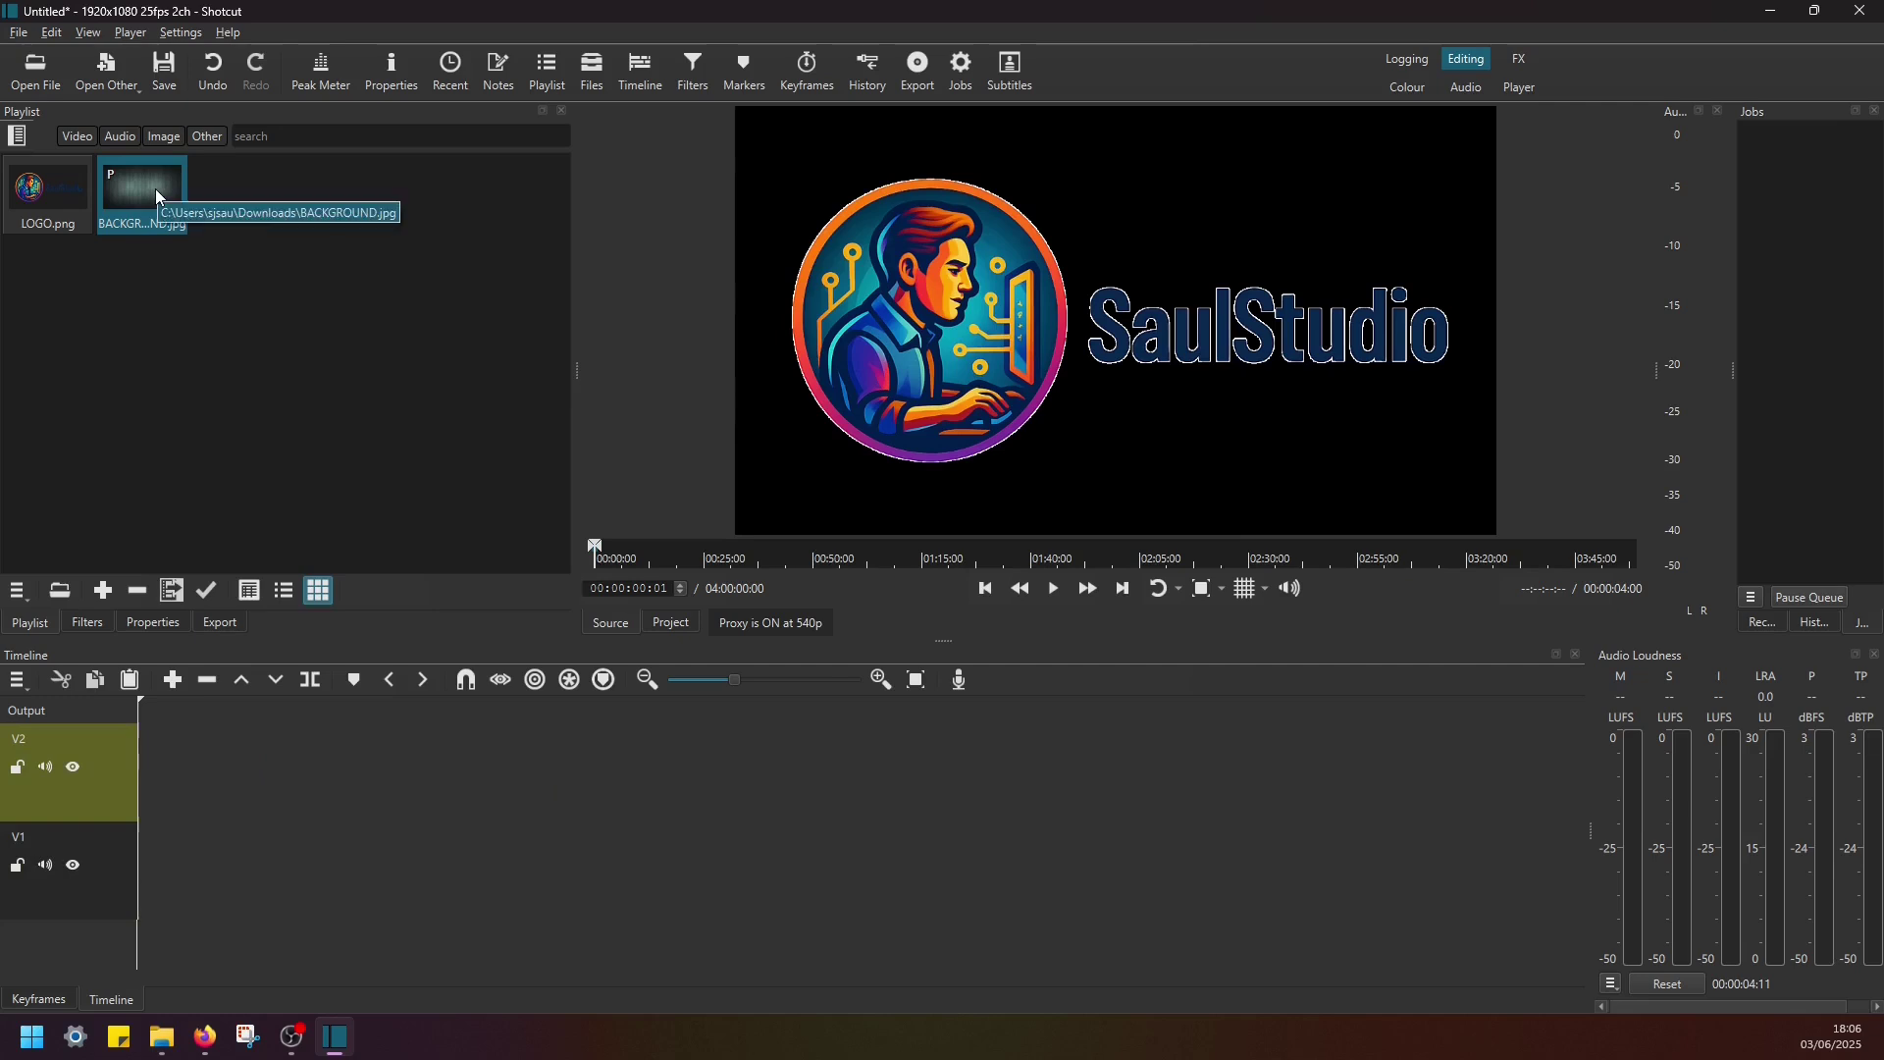
left_click_drag(157, 196, 162, 844)
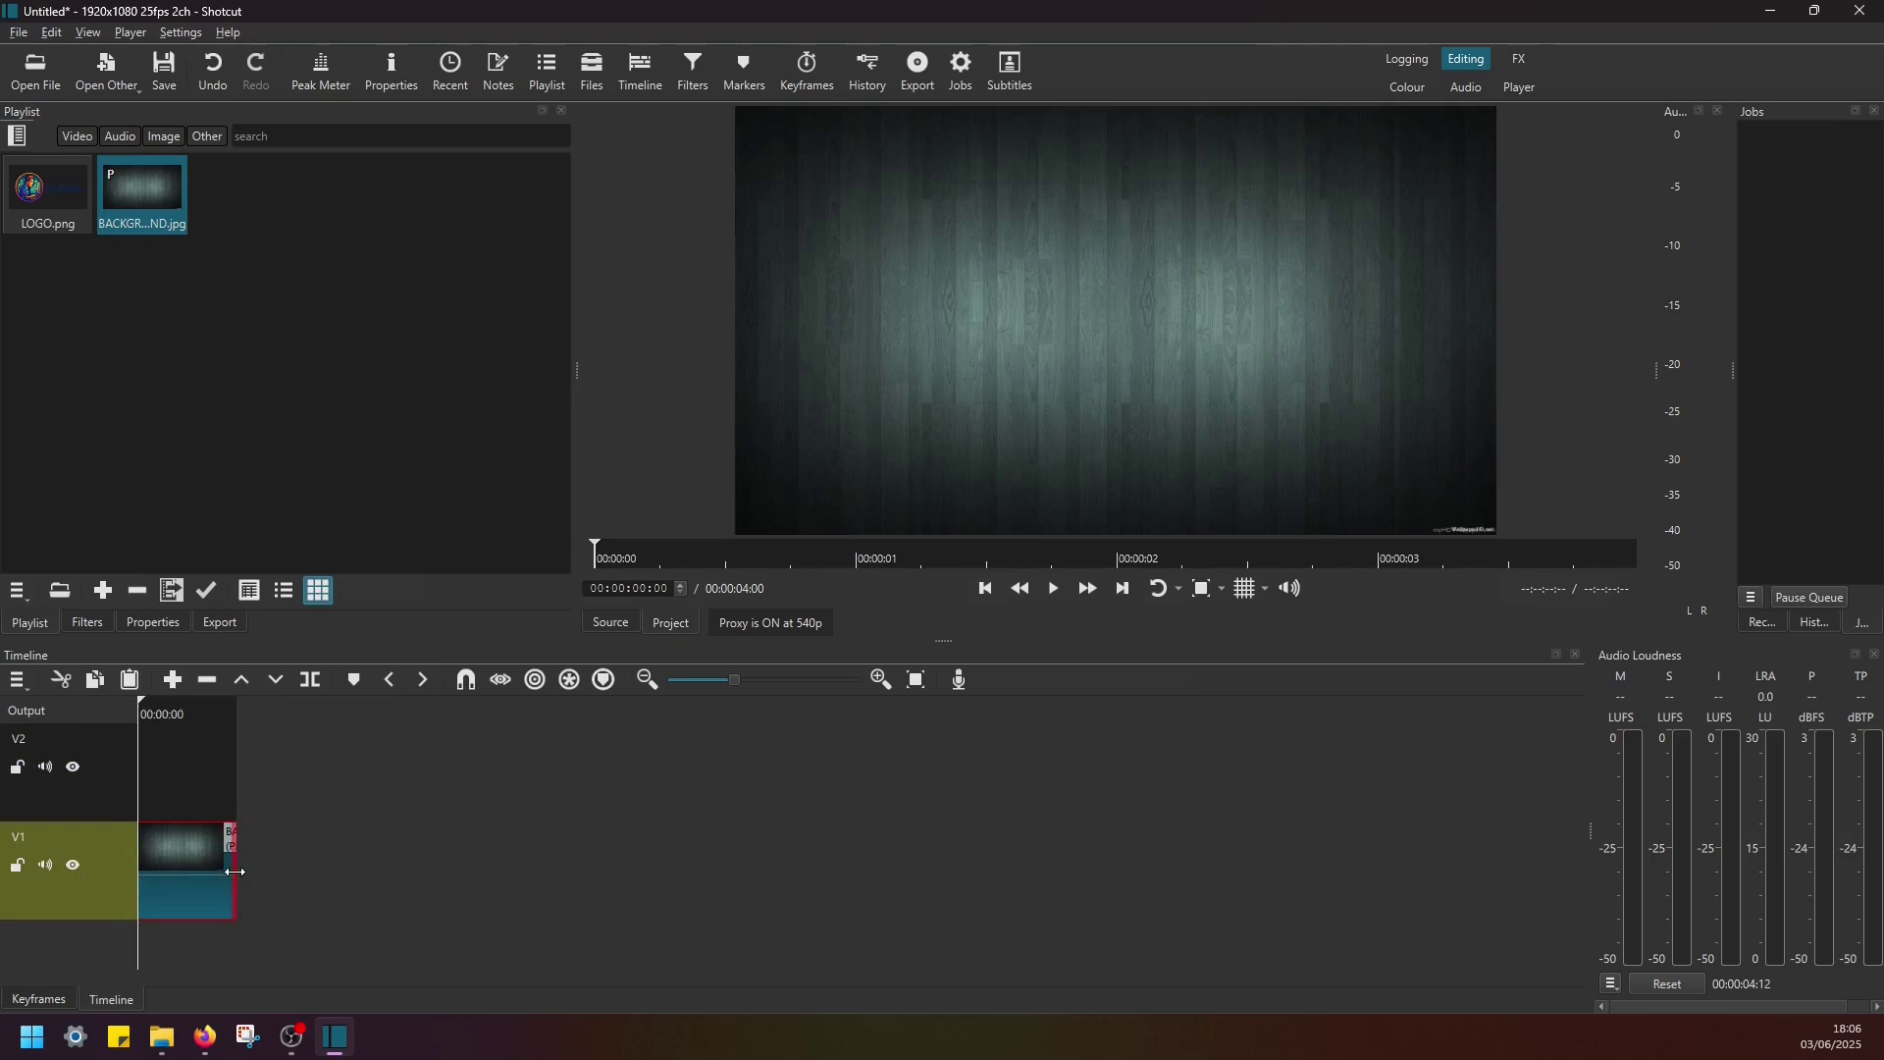
left_click_drag(235, 871, 274, 874)
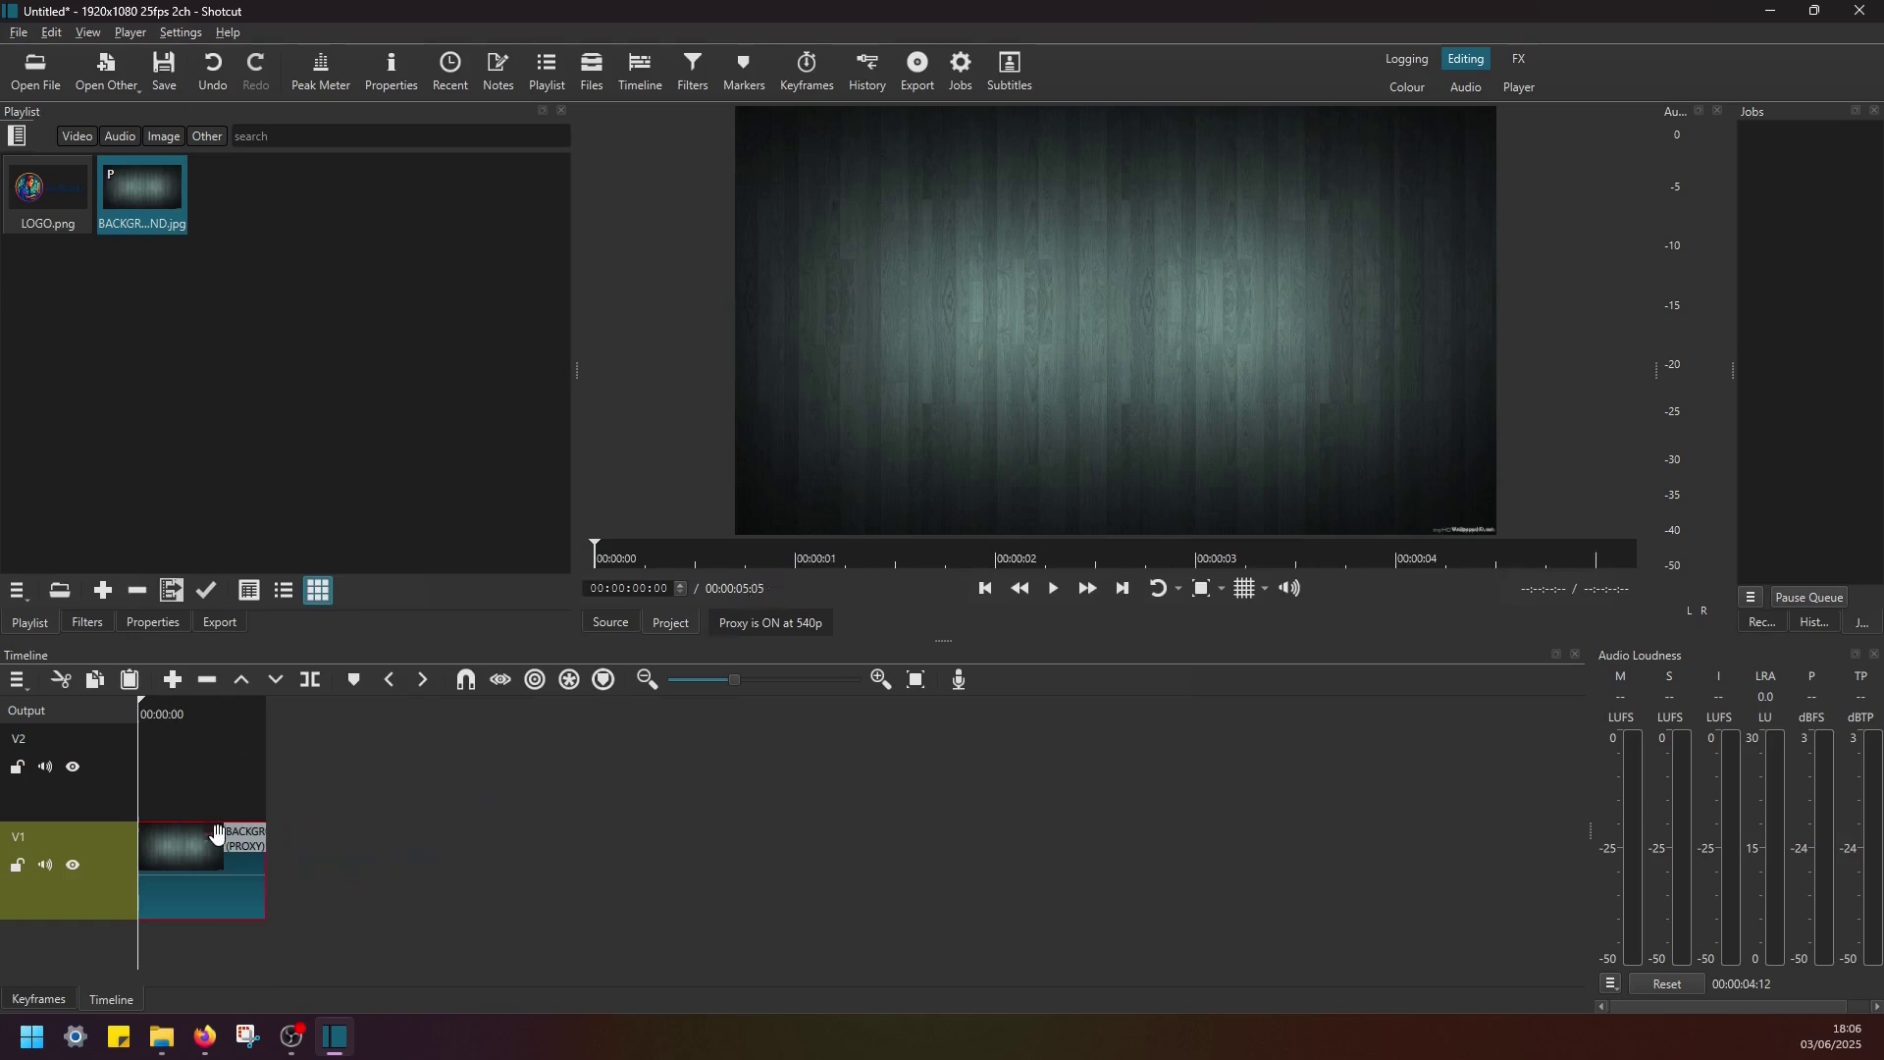
left_click(918, 685)
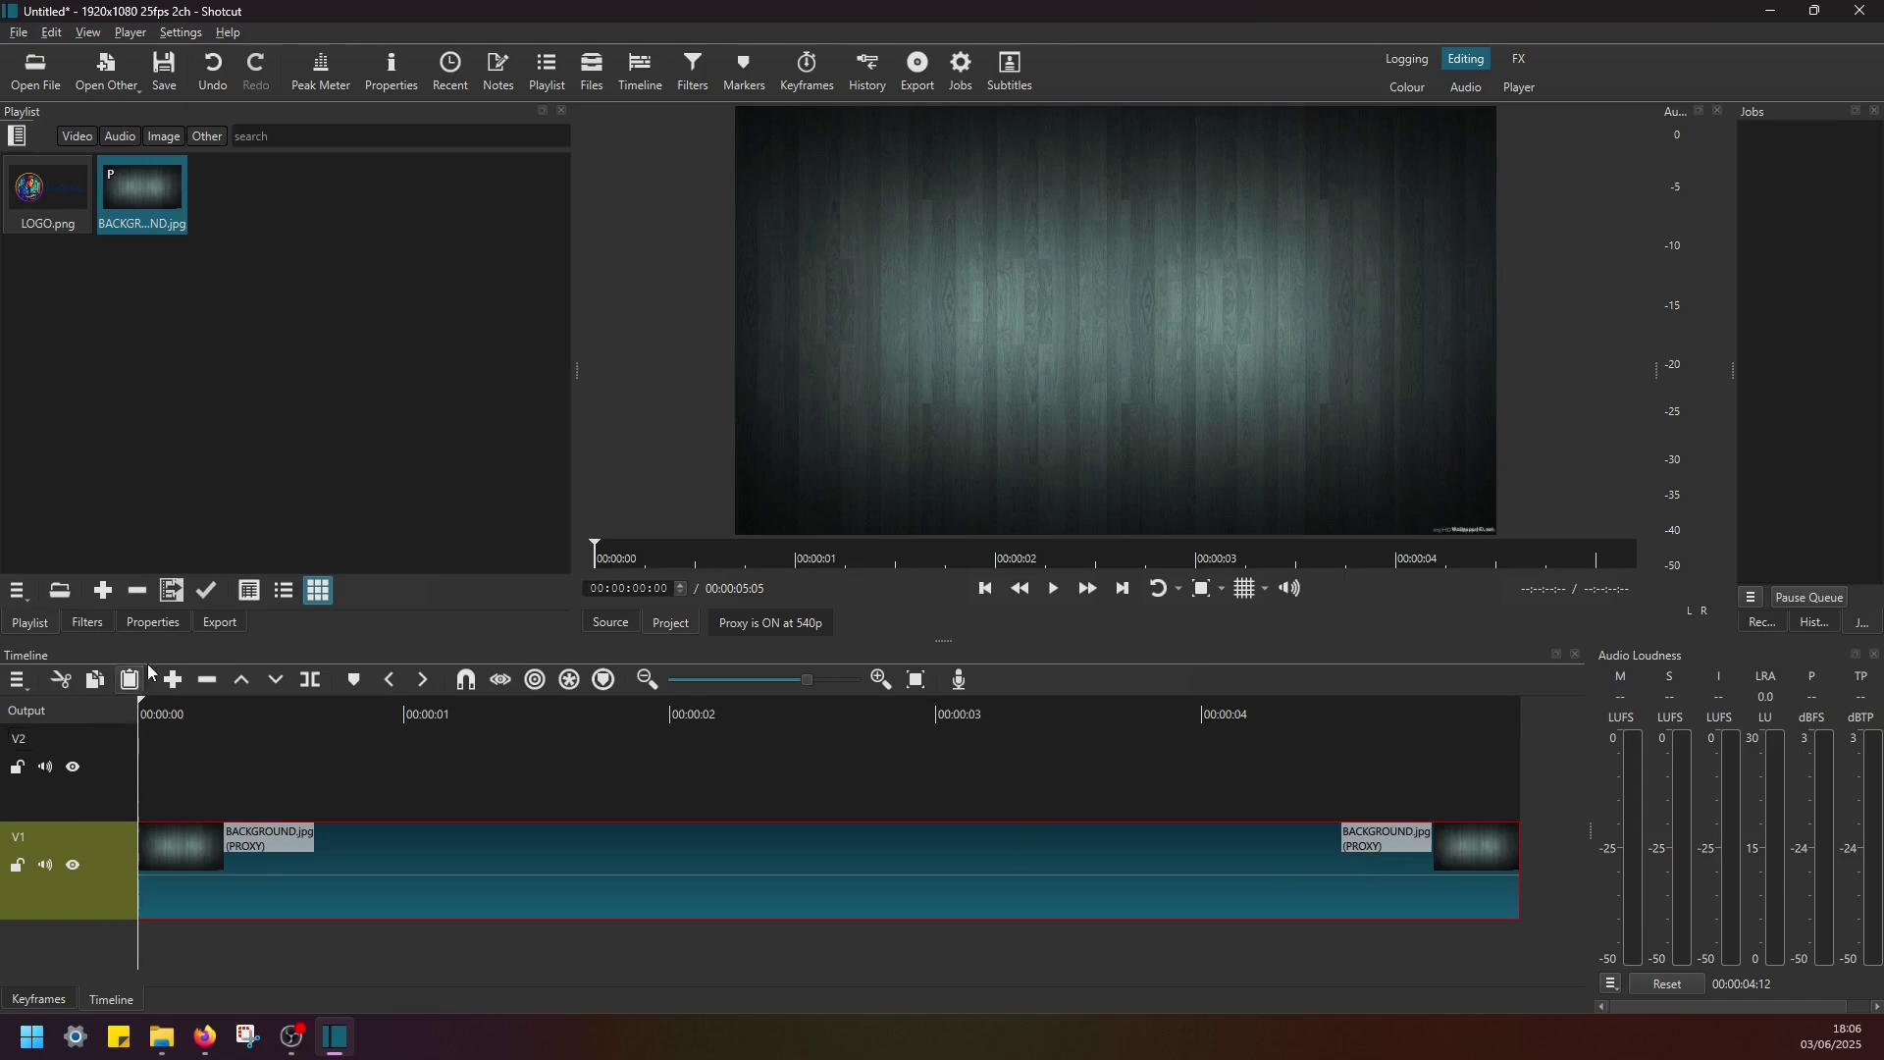
Place LOGO.png on V2 and stretch it to end with the background clip.
left_click_drag(37, 205, 160, 756)
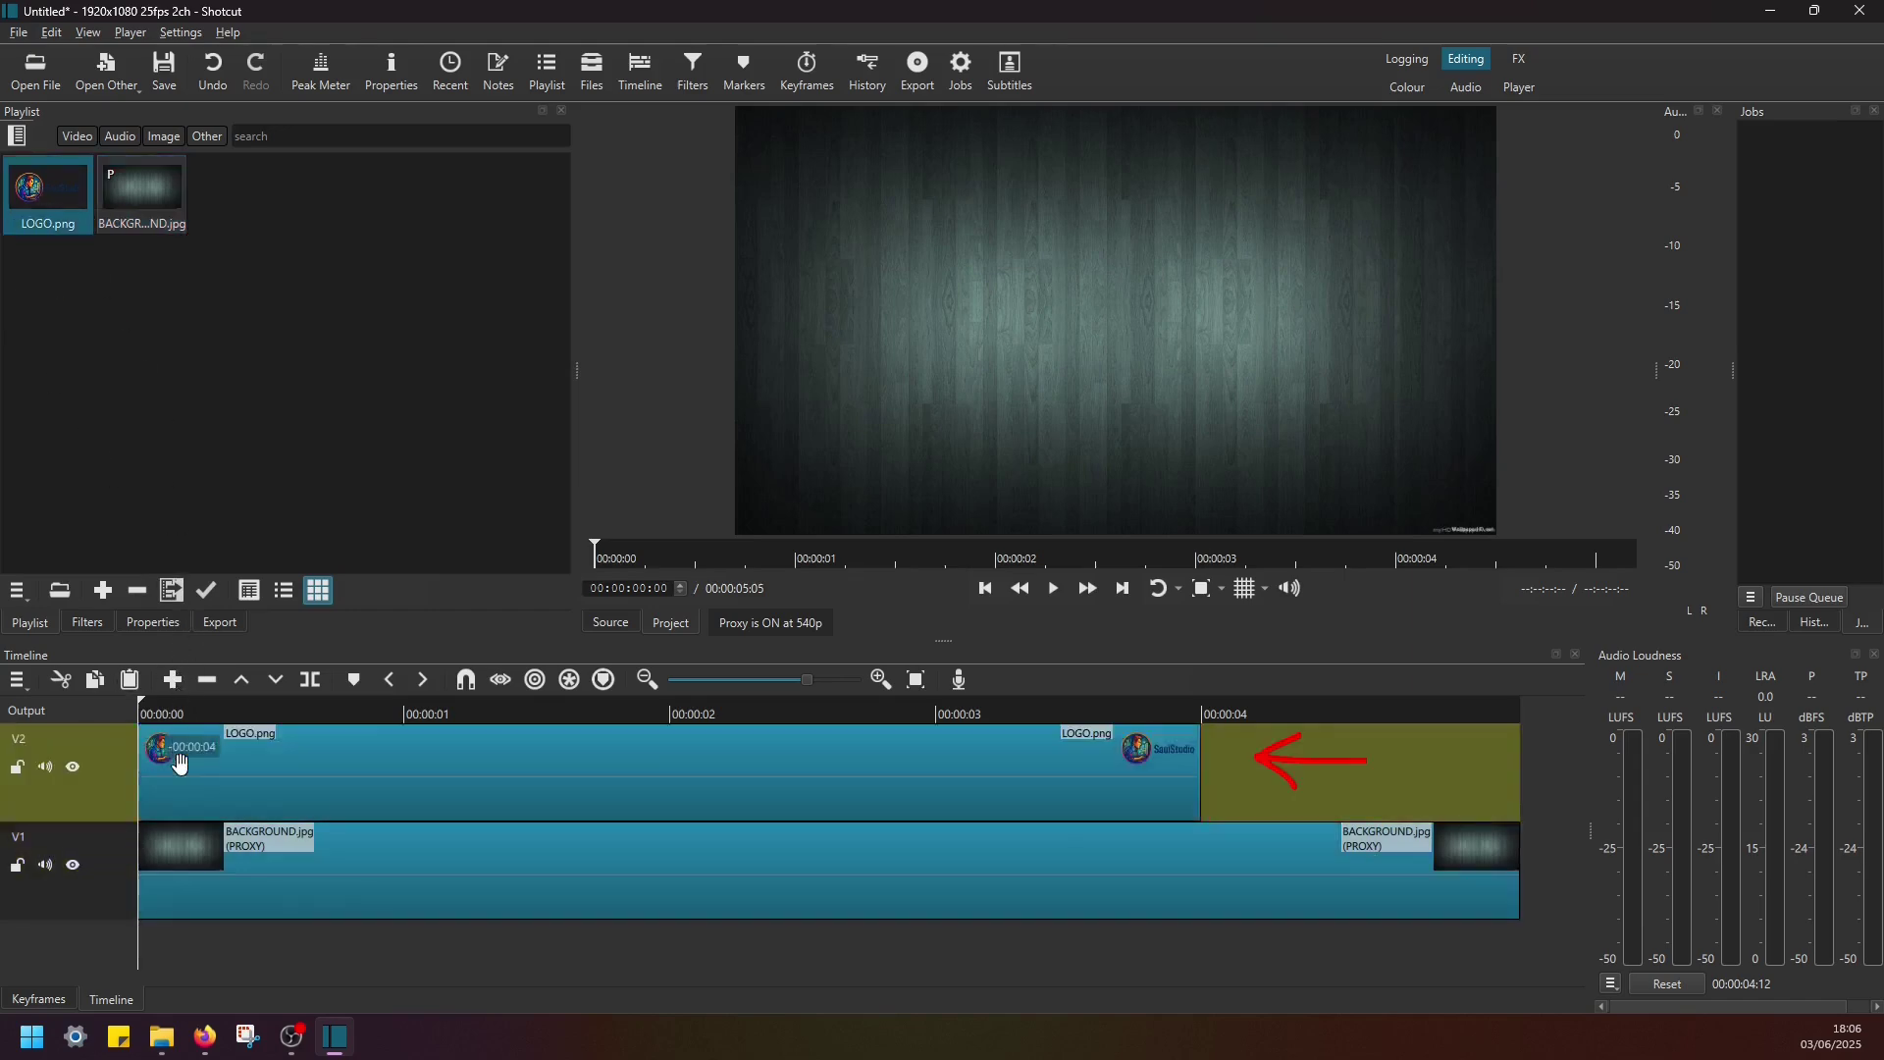
left_click_drag(1199, 772, 1525, 786)
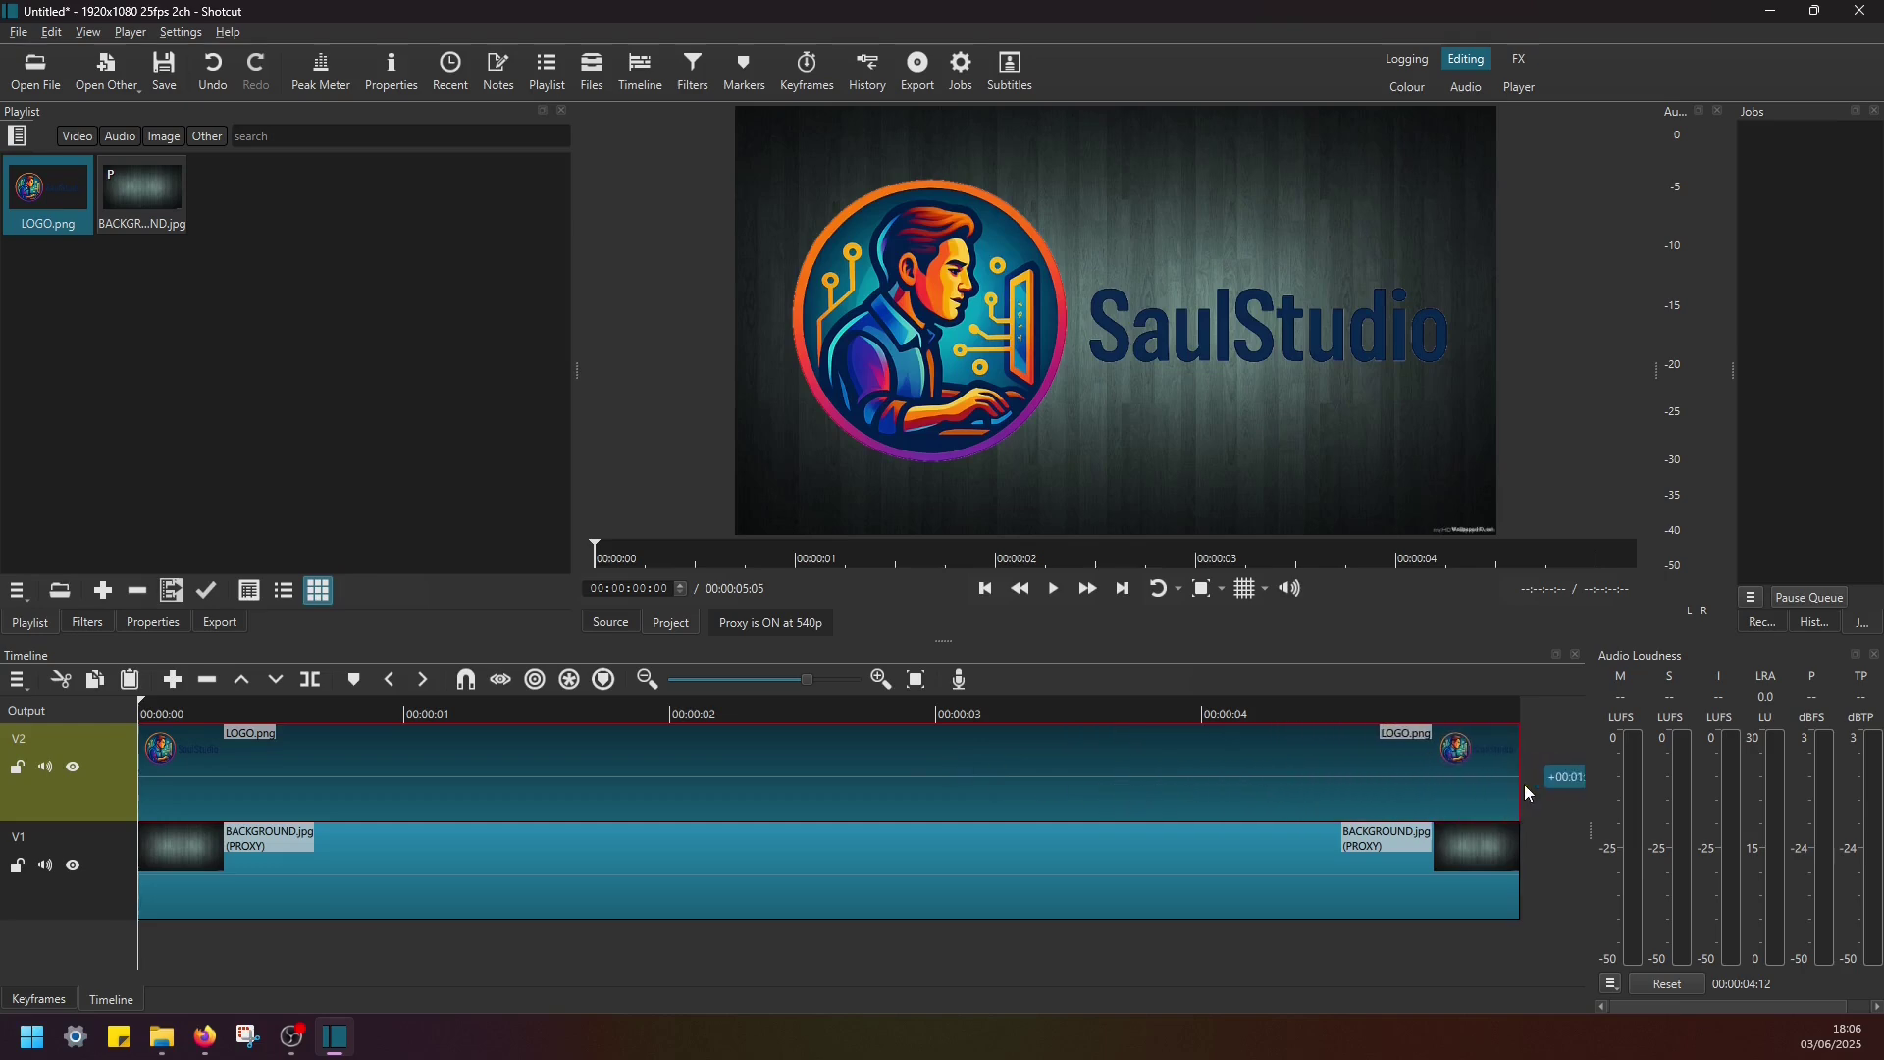
Give the logo a Size, Position & Rotate filter at 40% zoom, parked off-screen left at -714, 307.
left_click(94, 629)
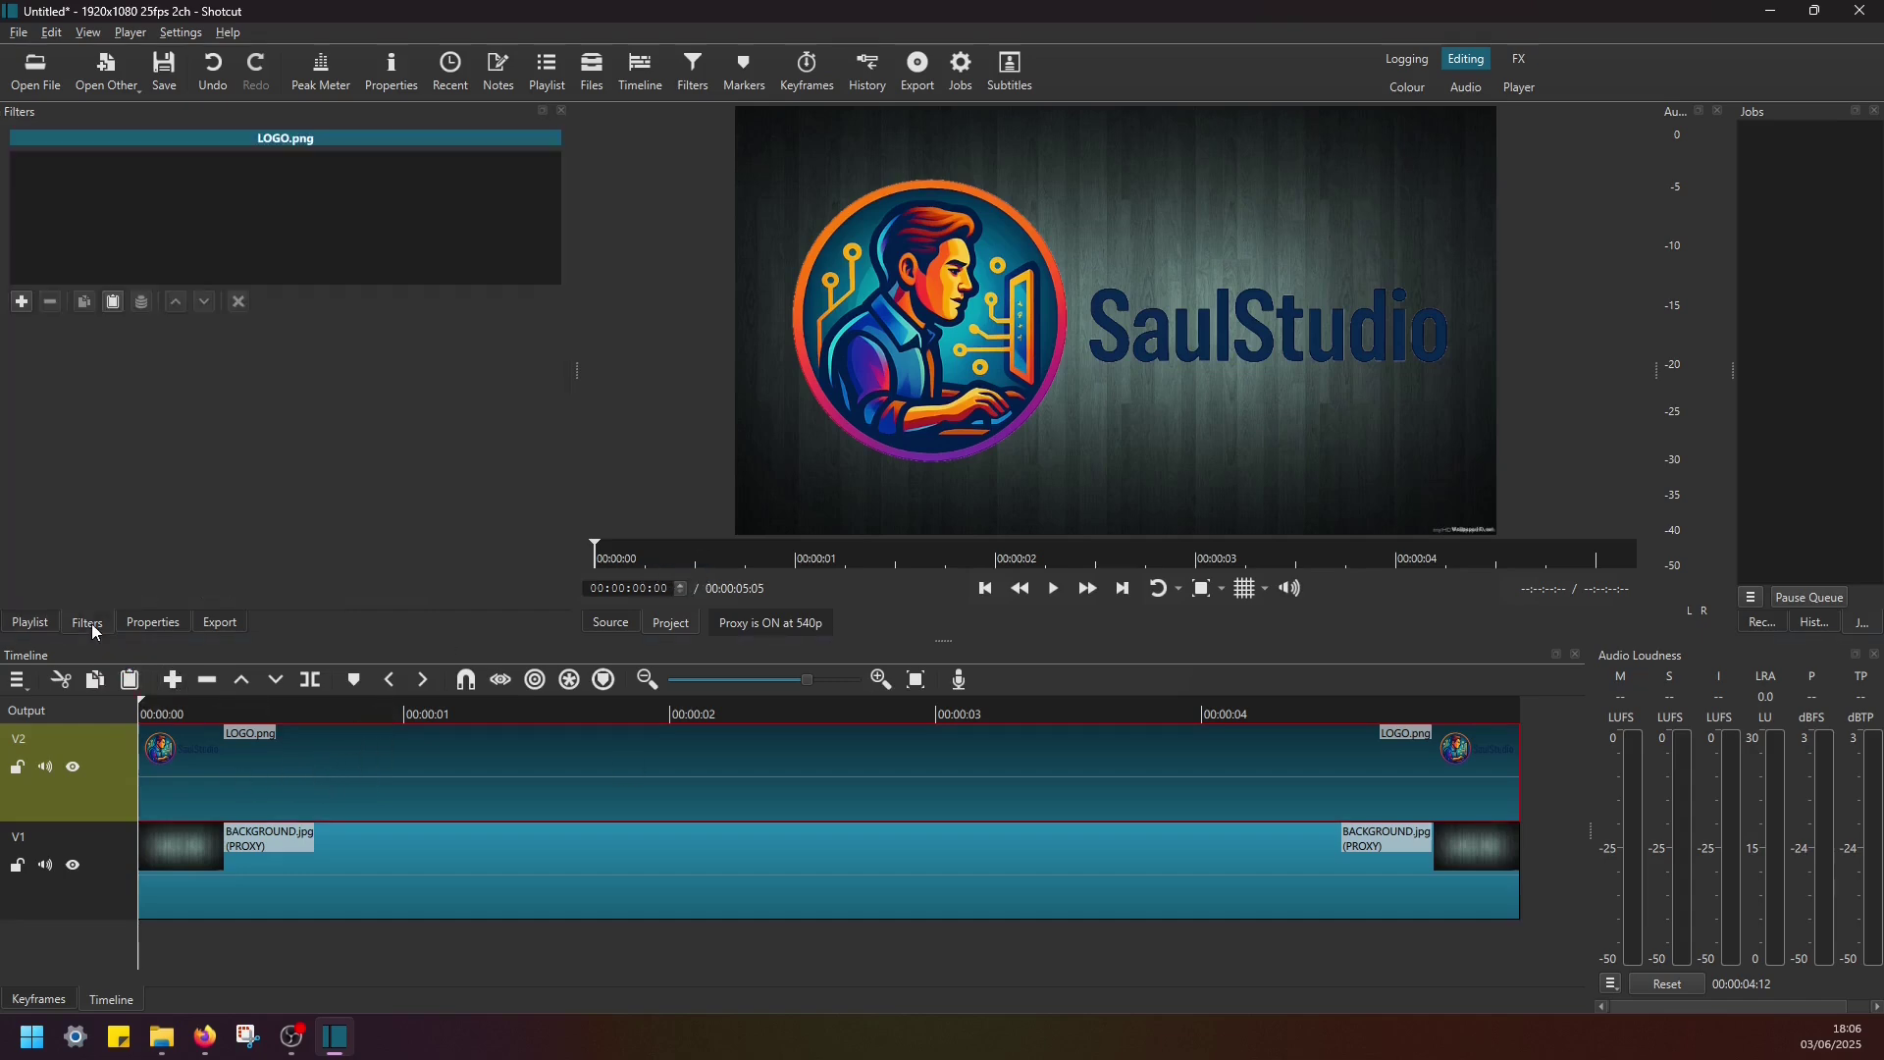
left_click(21, 308)
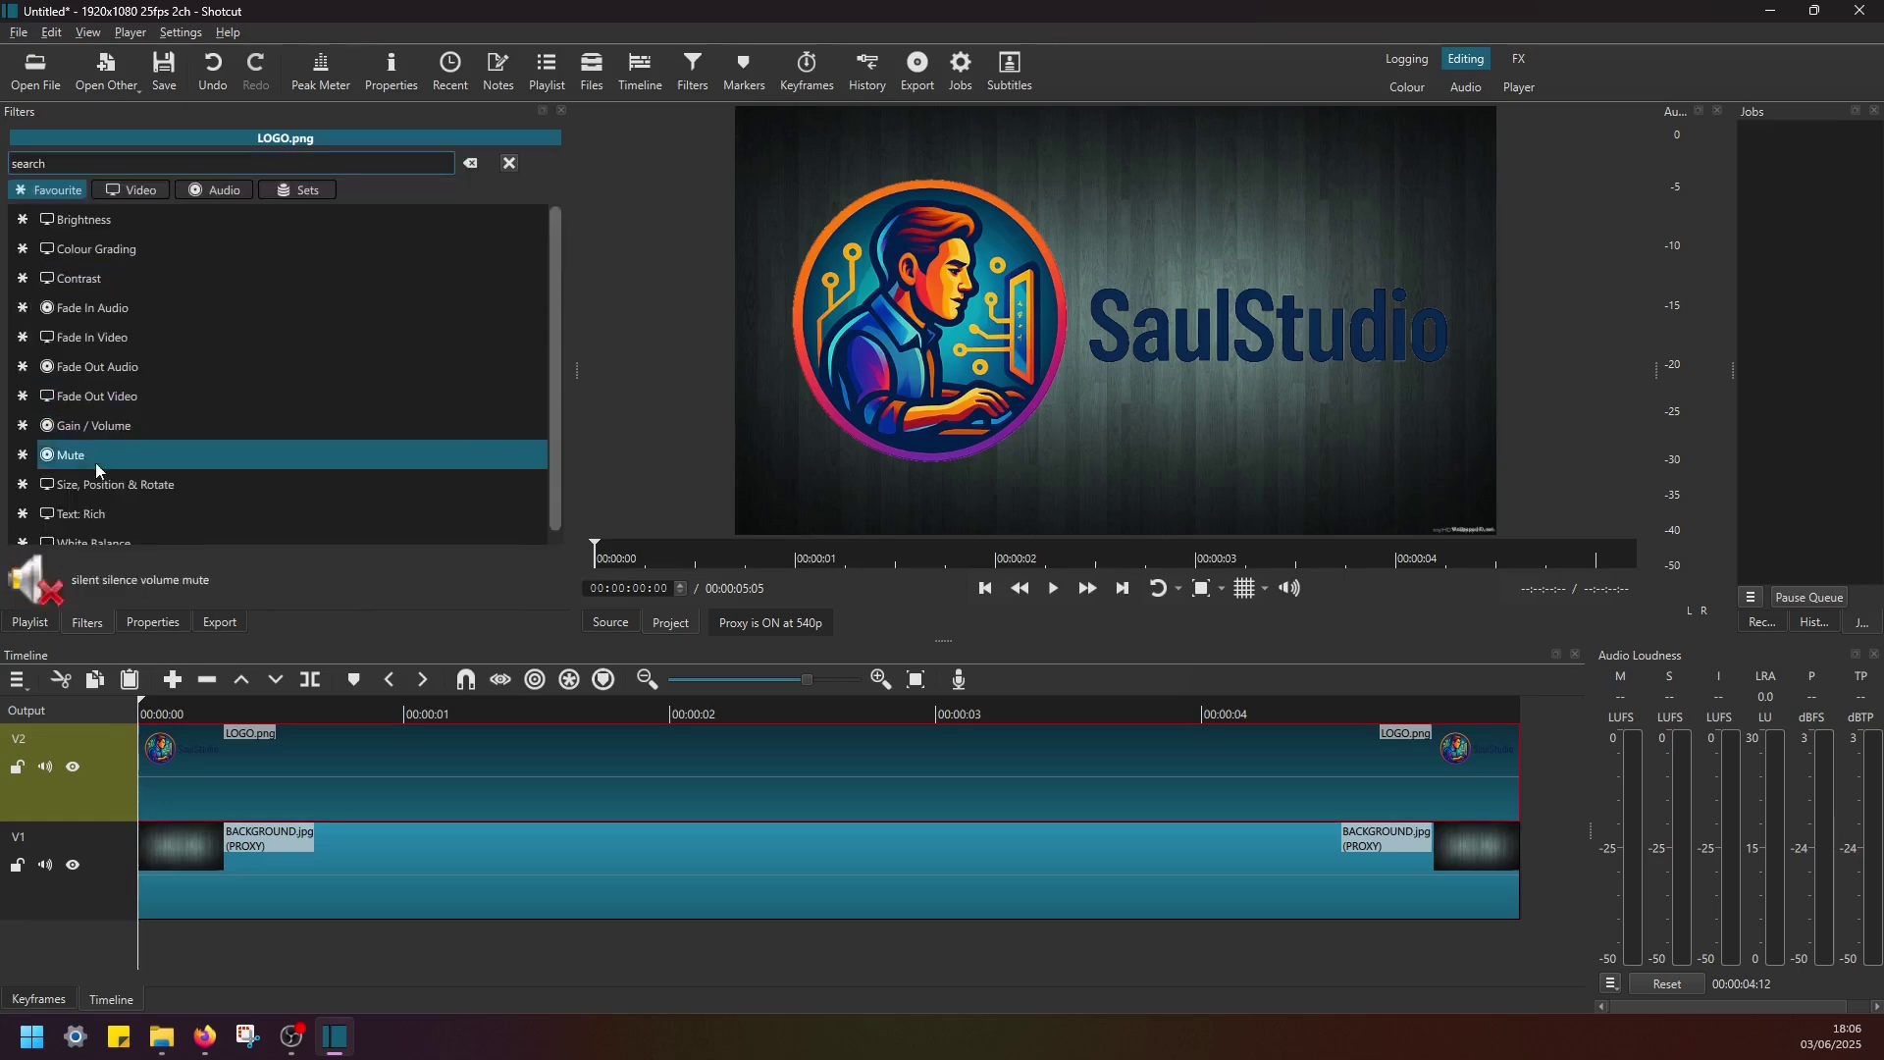
left_click(177, 484)
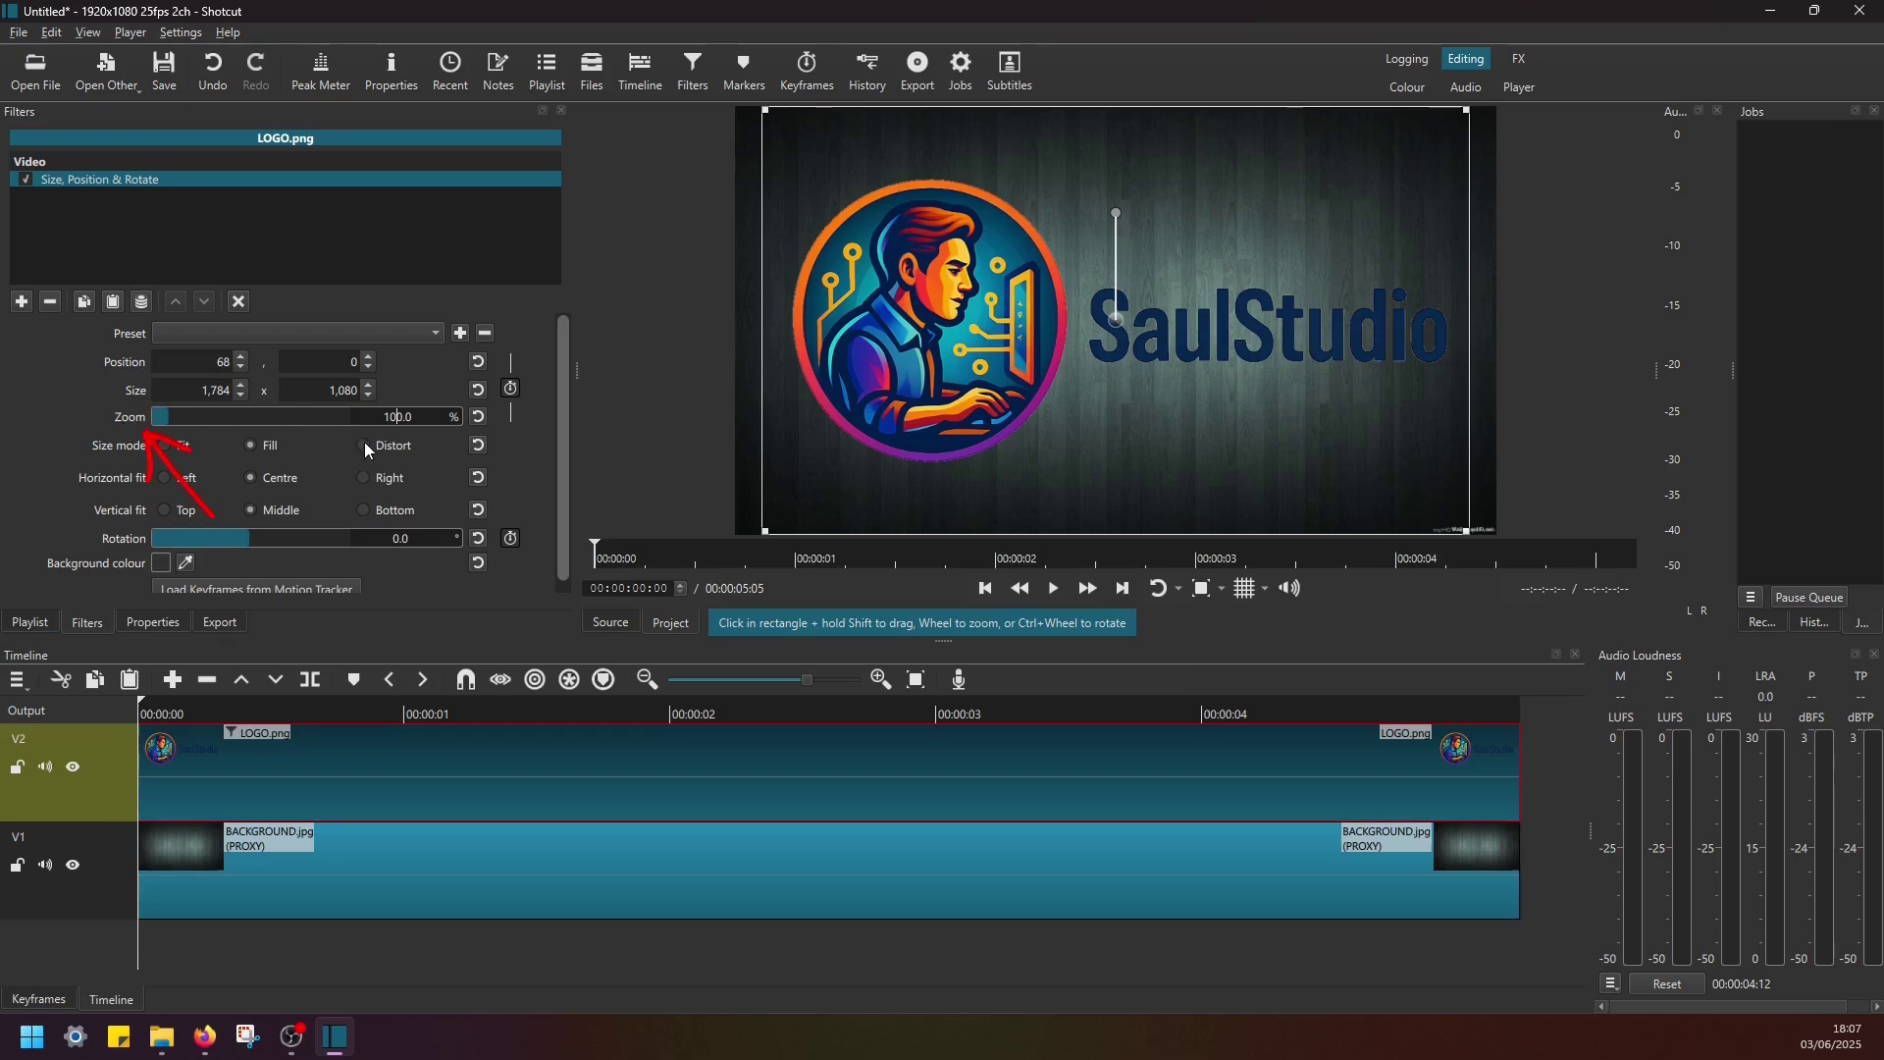
type("0")
type("40")
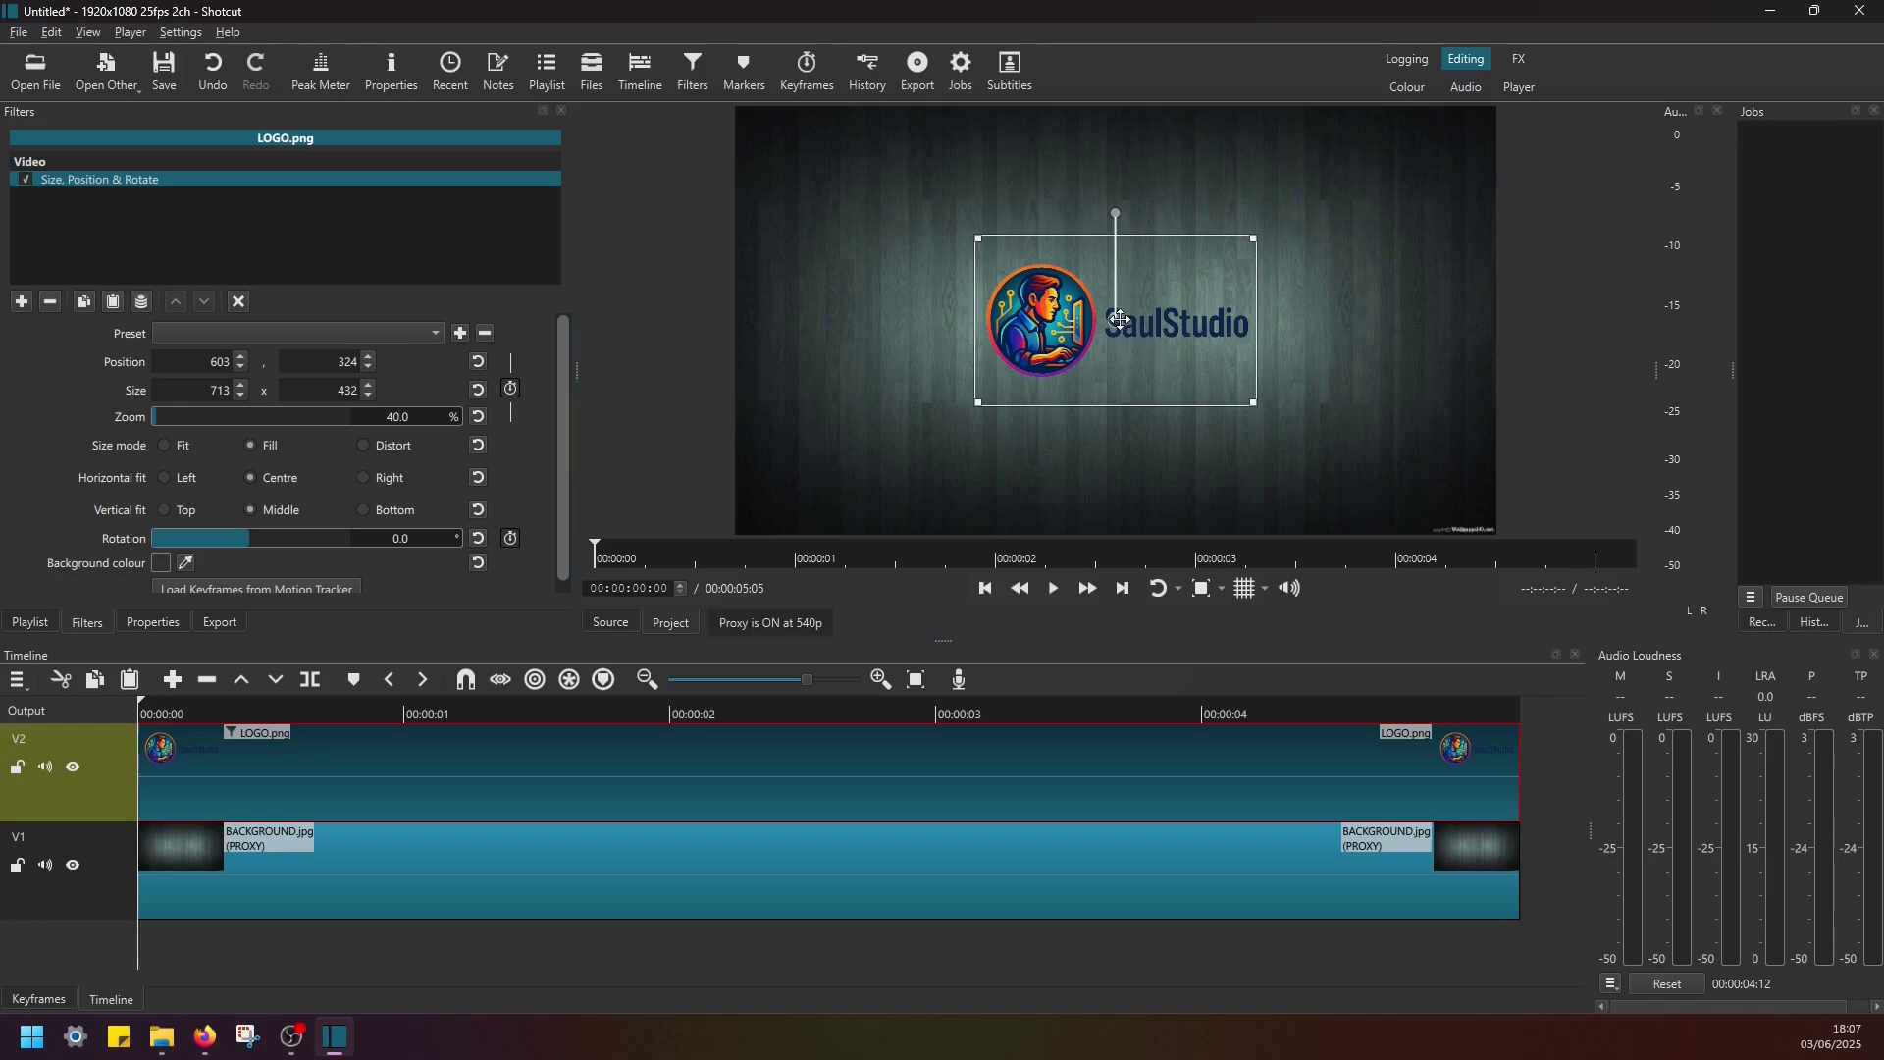
left_click_drag(1120, 319, 577, 313)
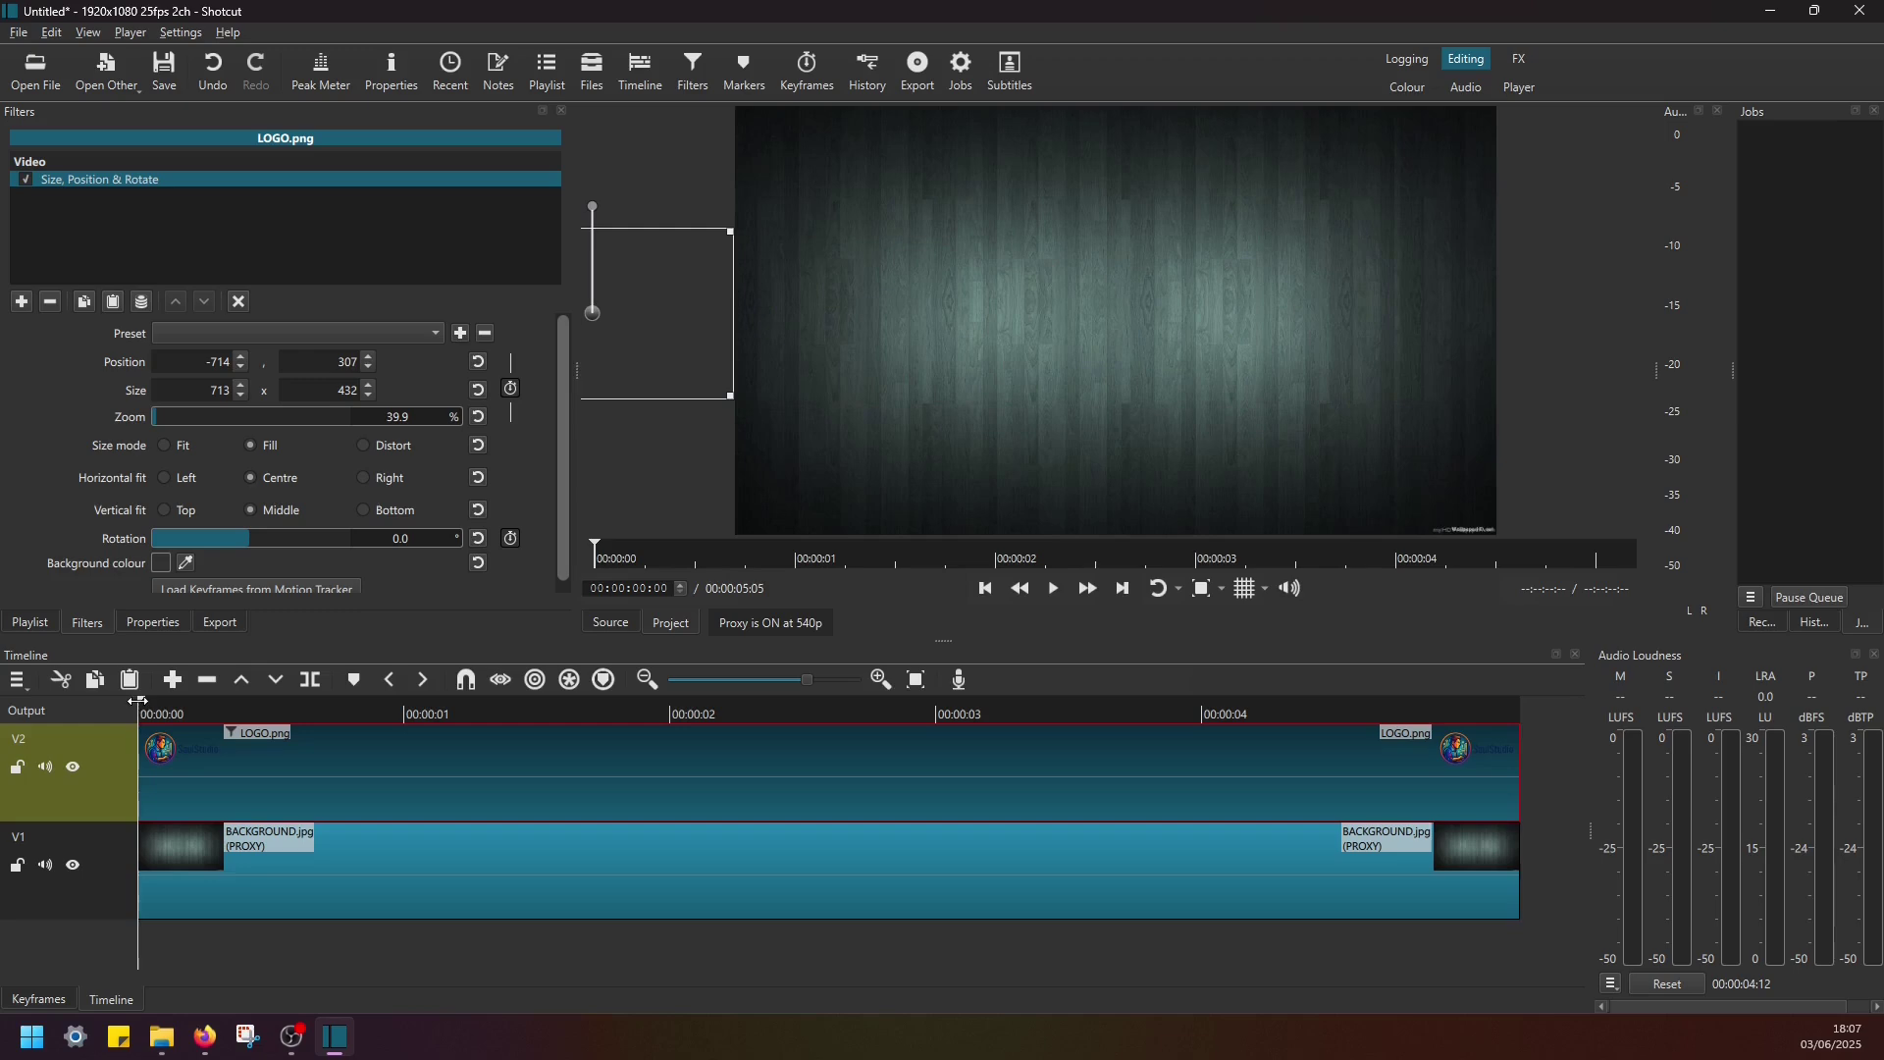
Keyframe the logo moving from off-screen left to the centre (554, 307) at 00:00:01:00.
left_click(512, 390)
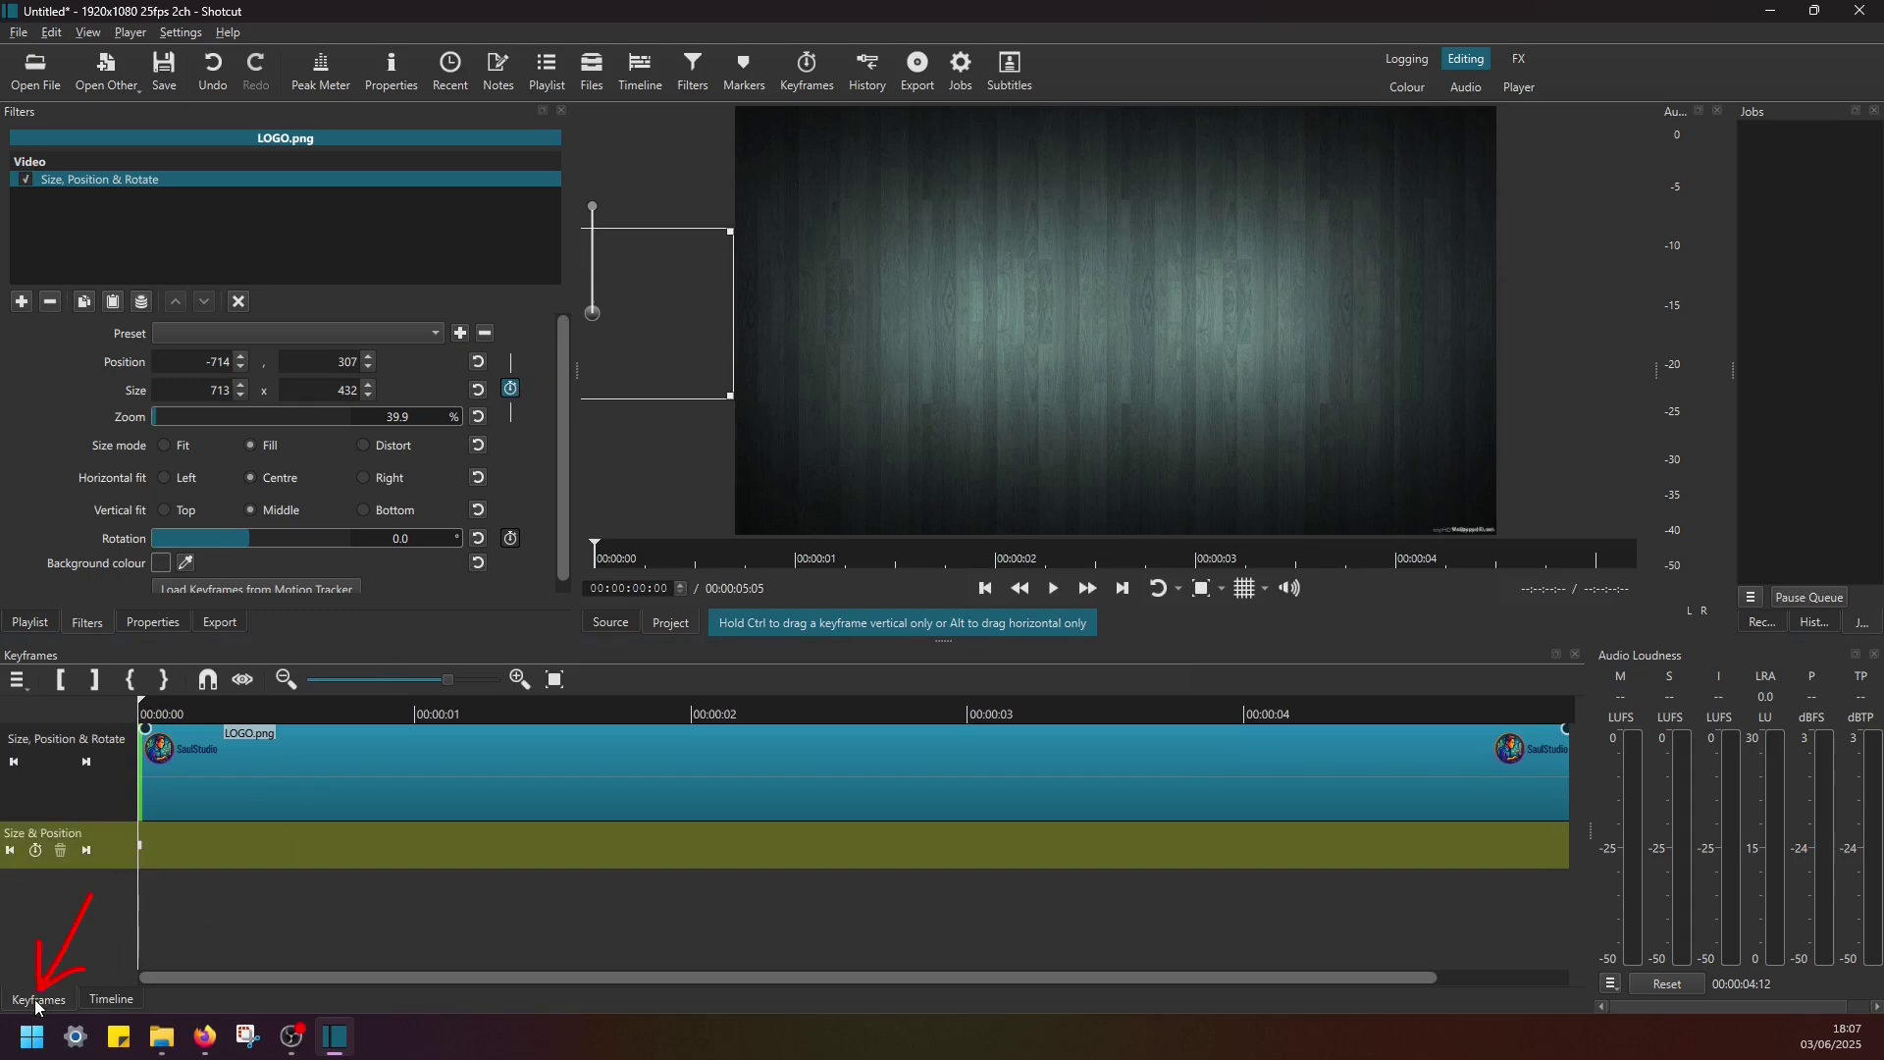
left_click(554, 687)
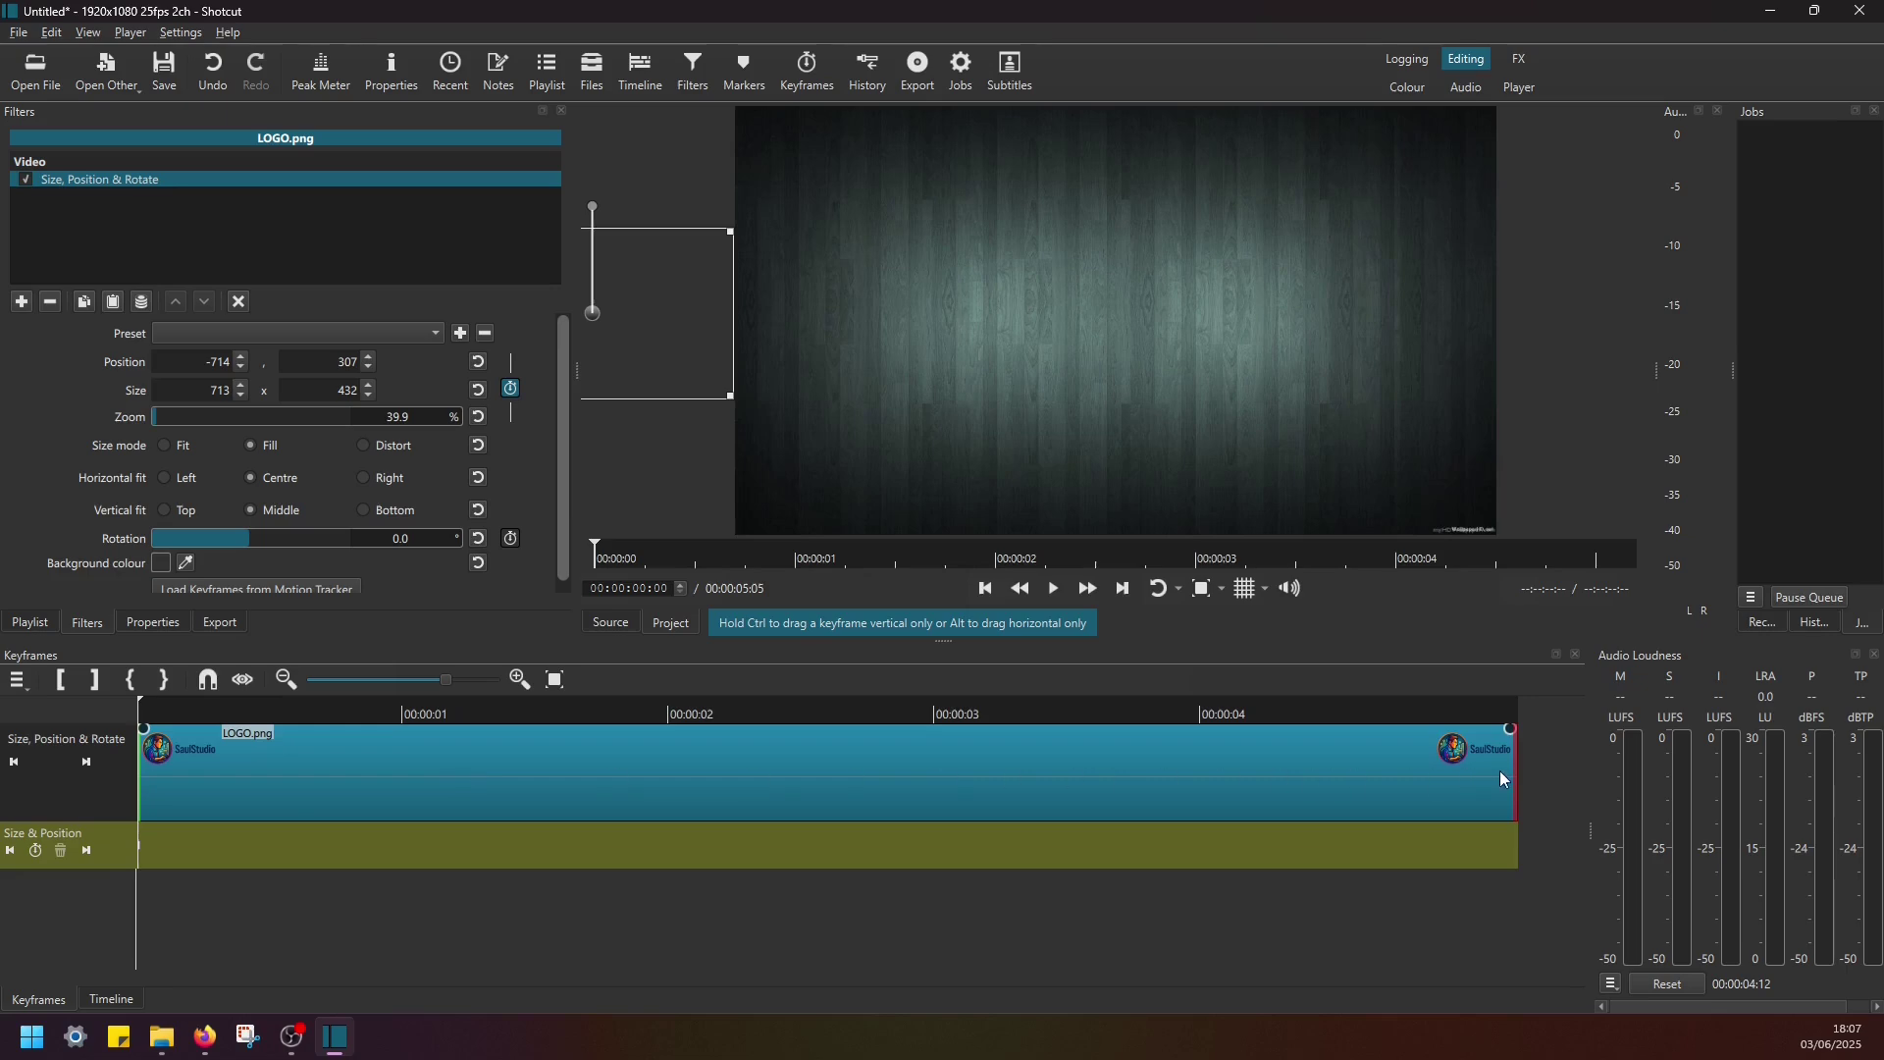
left_click(158, 700)
left_click_drag(160, 699, 410, 707)
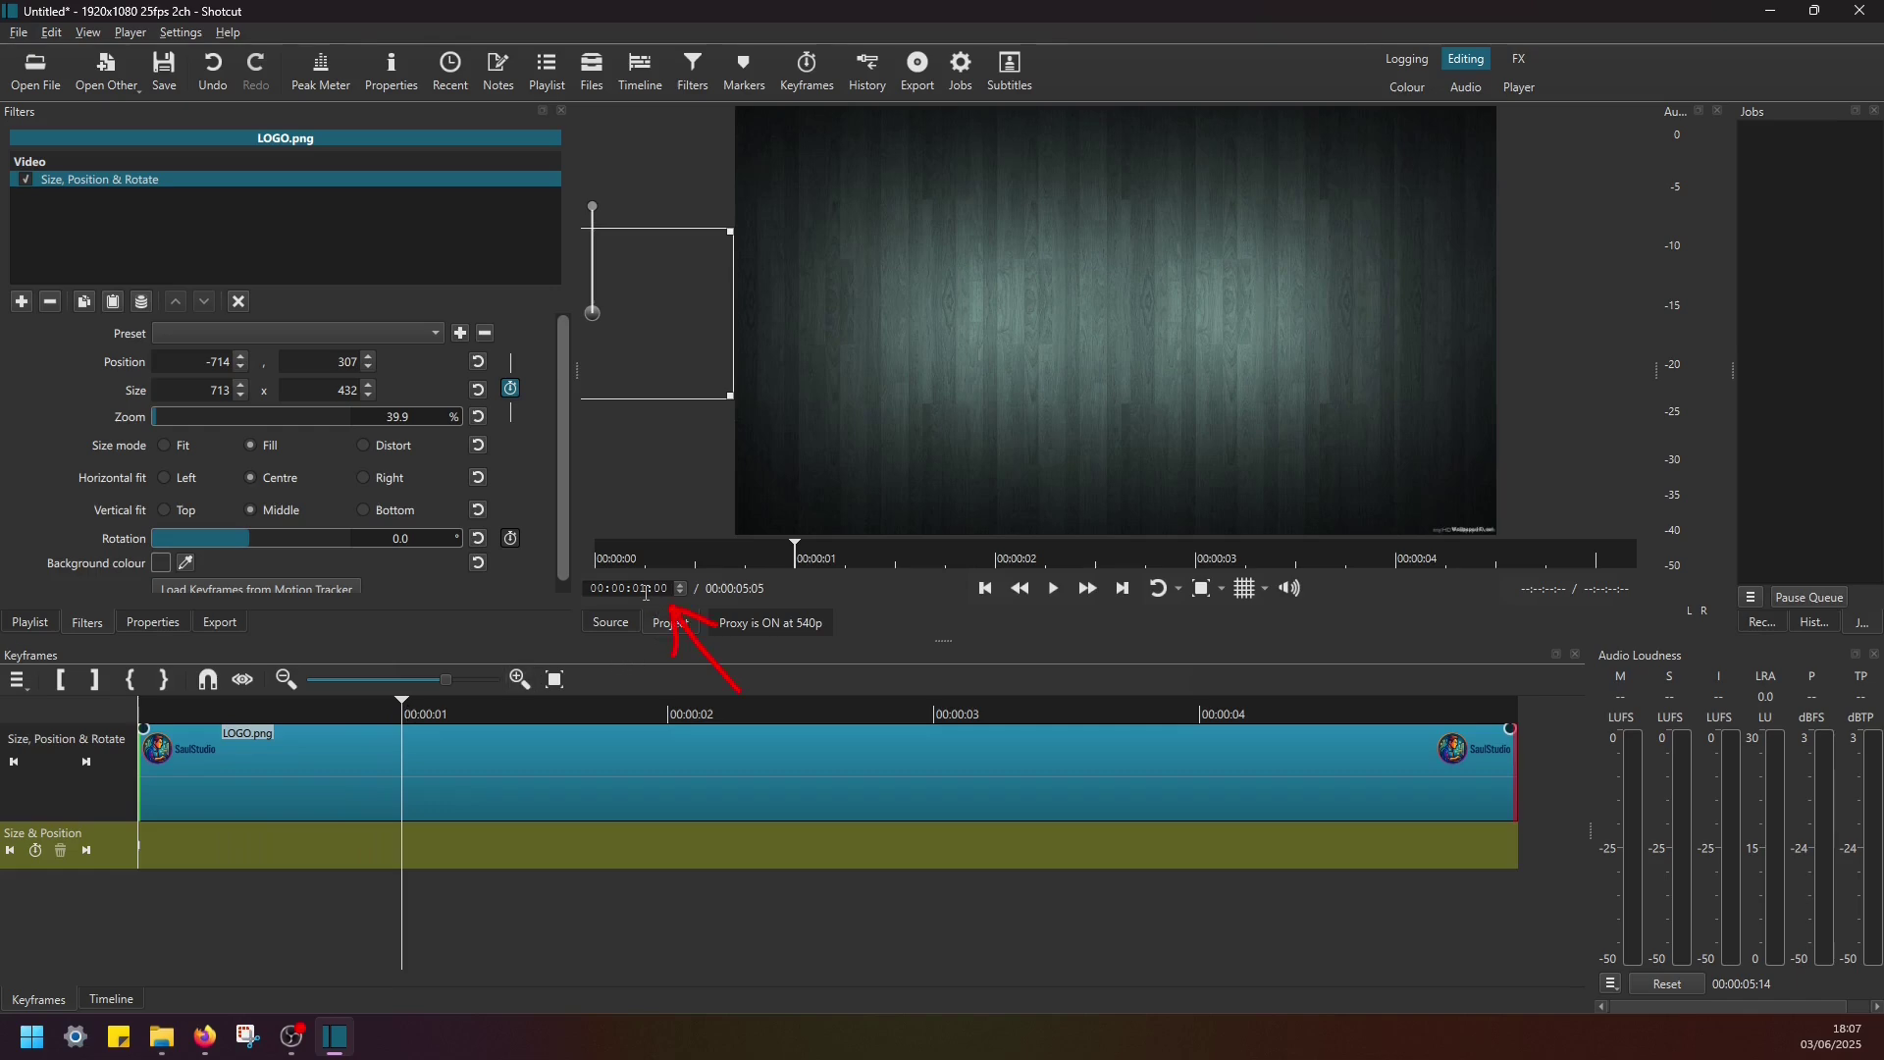
left_click(44, 856)
left_click_drag(614, 315, 1107, 315)
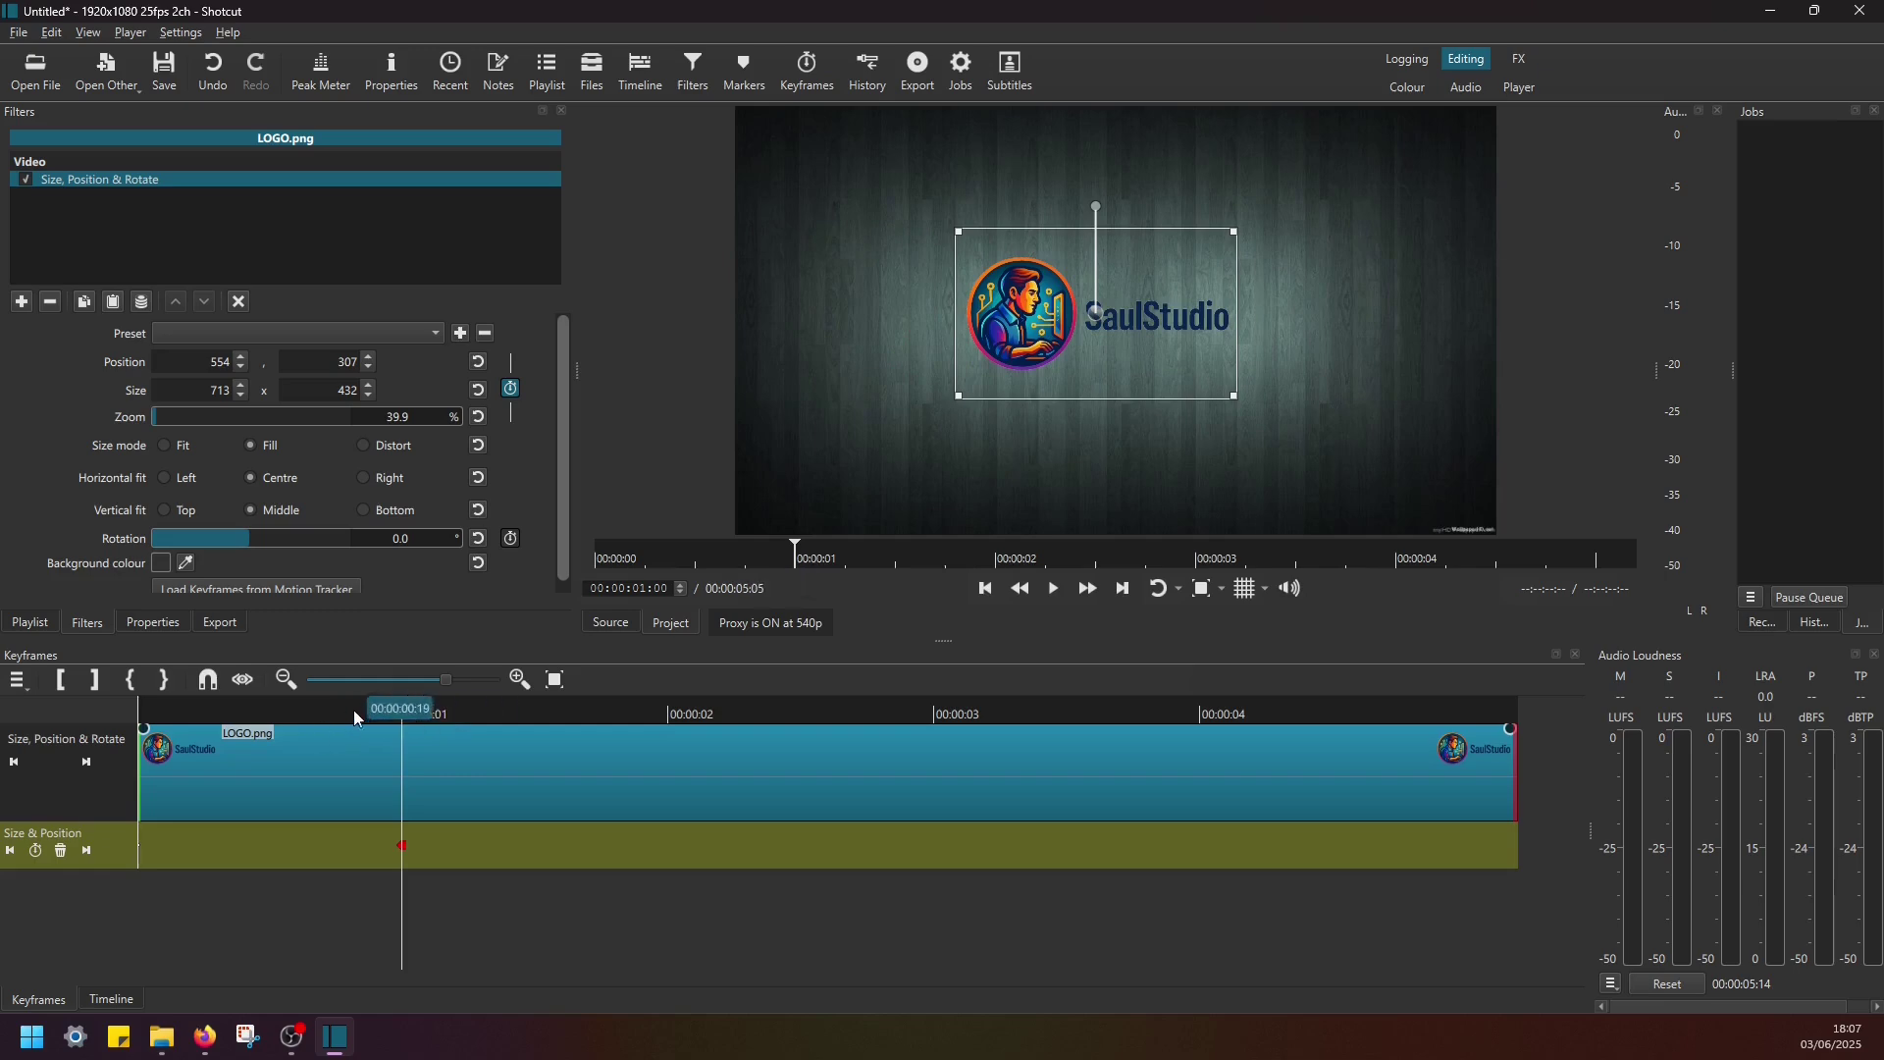
Scrub back and play to preview the logo sliding in.
left_click_drag(378, 704, 90, 727)
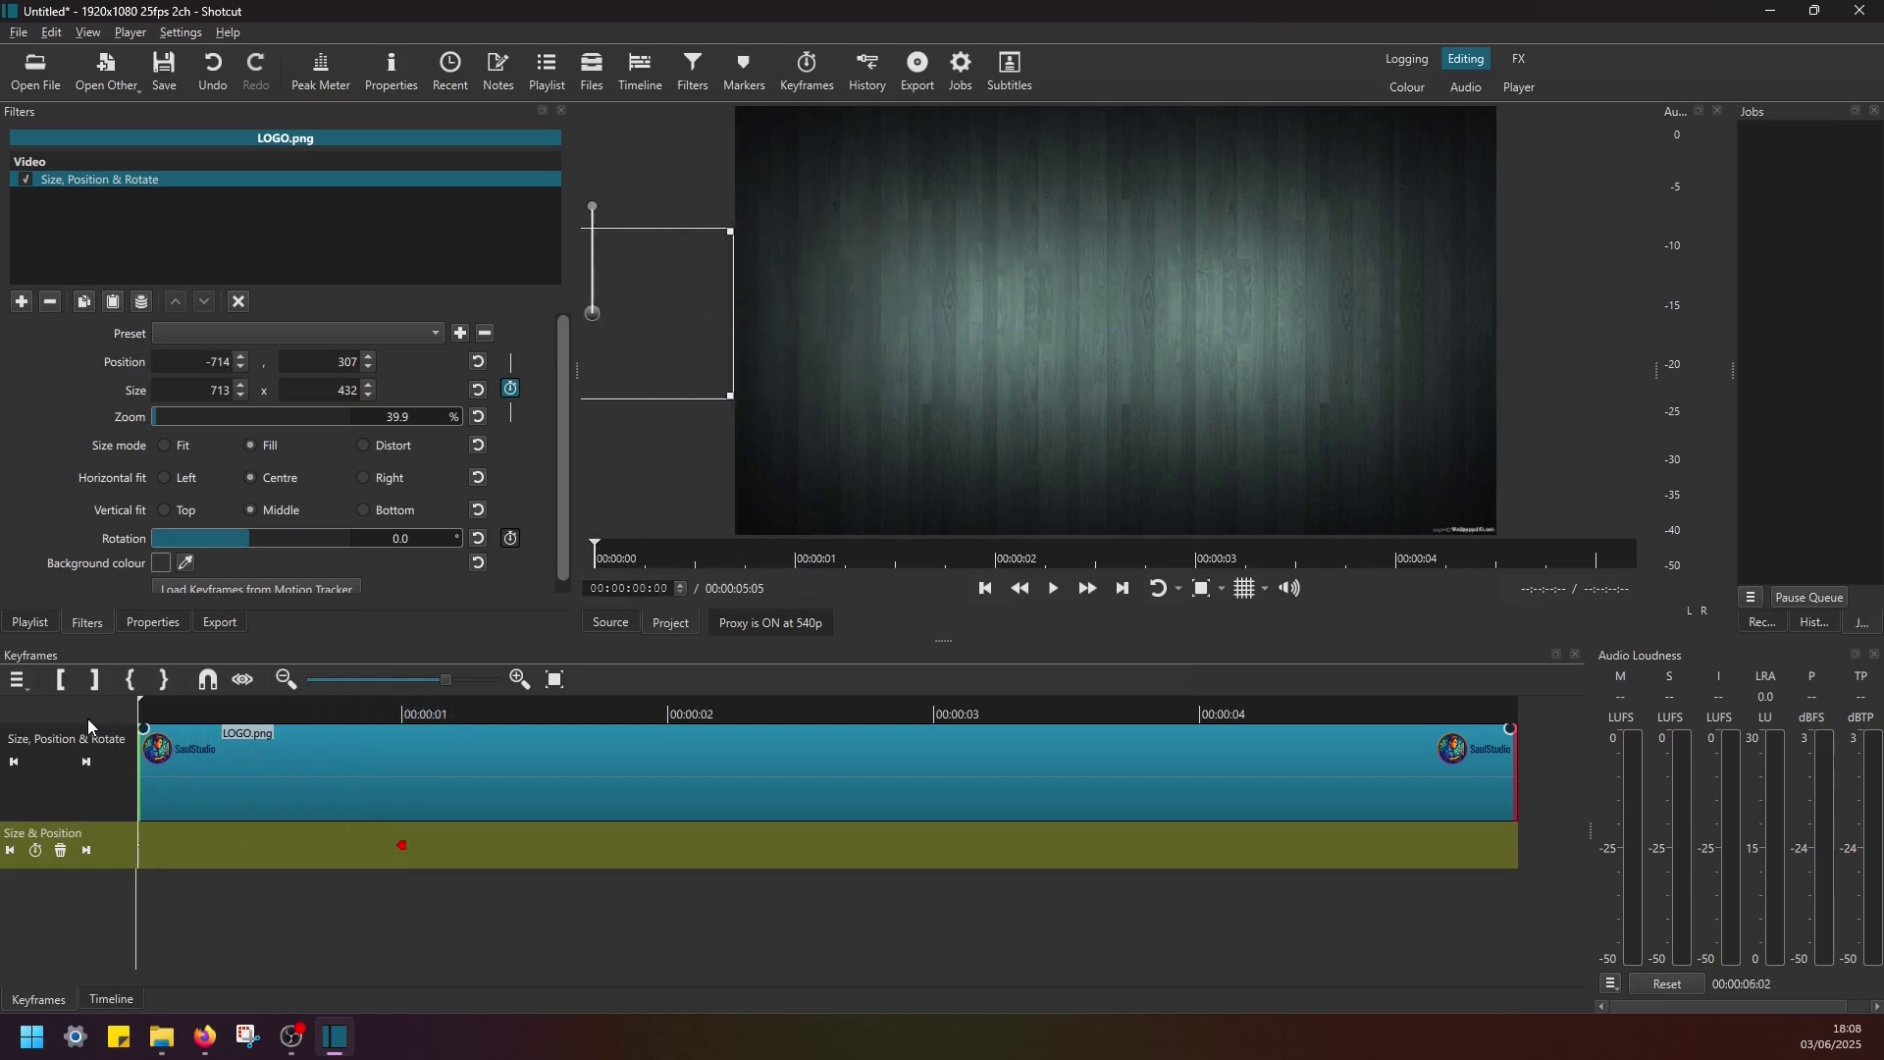
key("space")
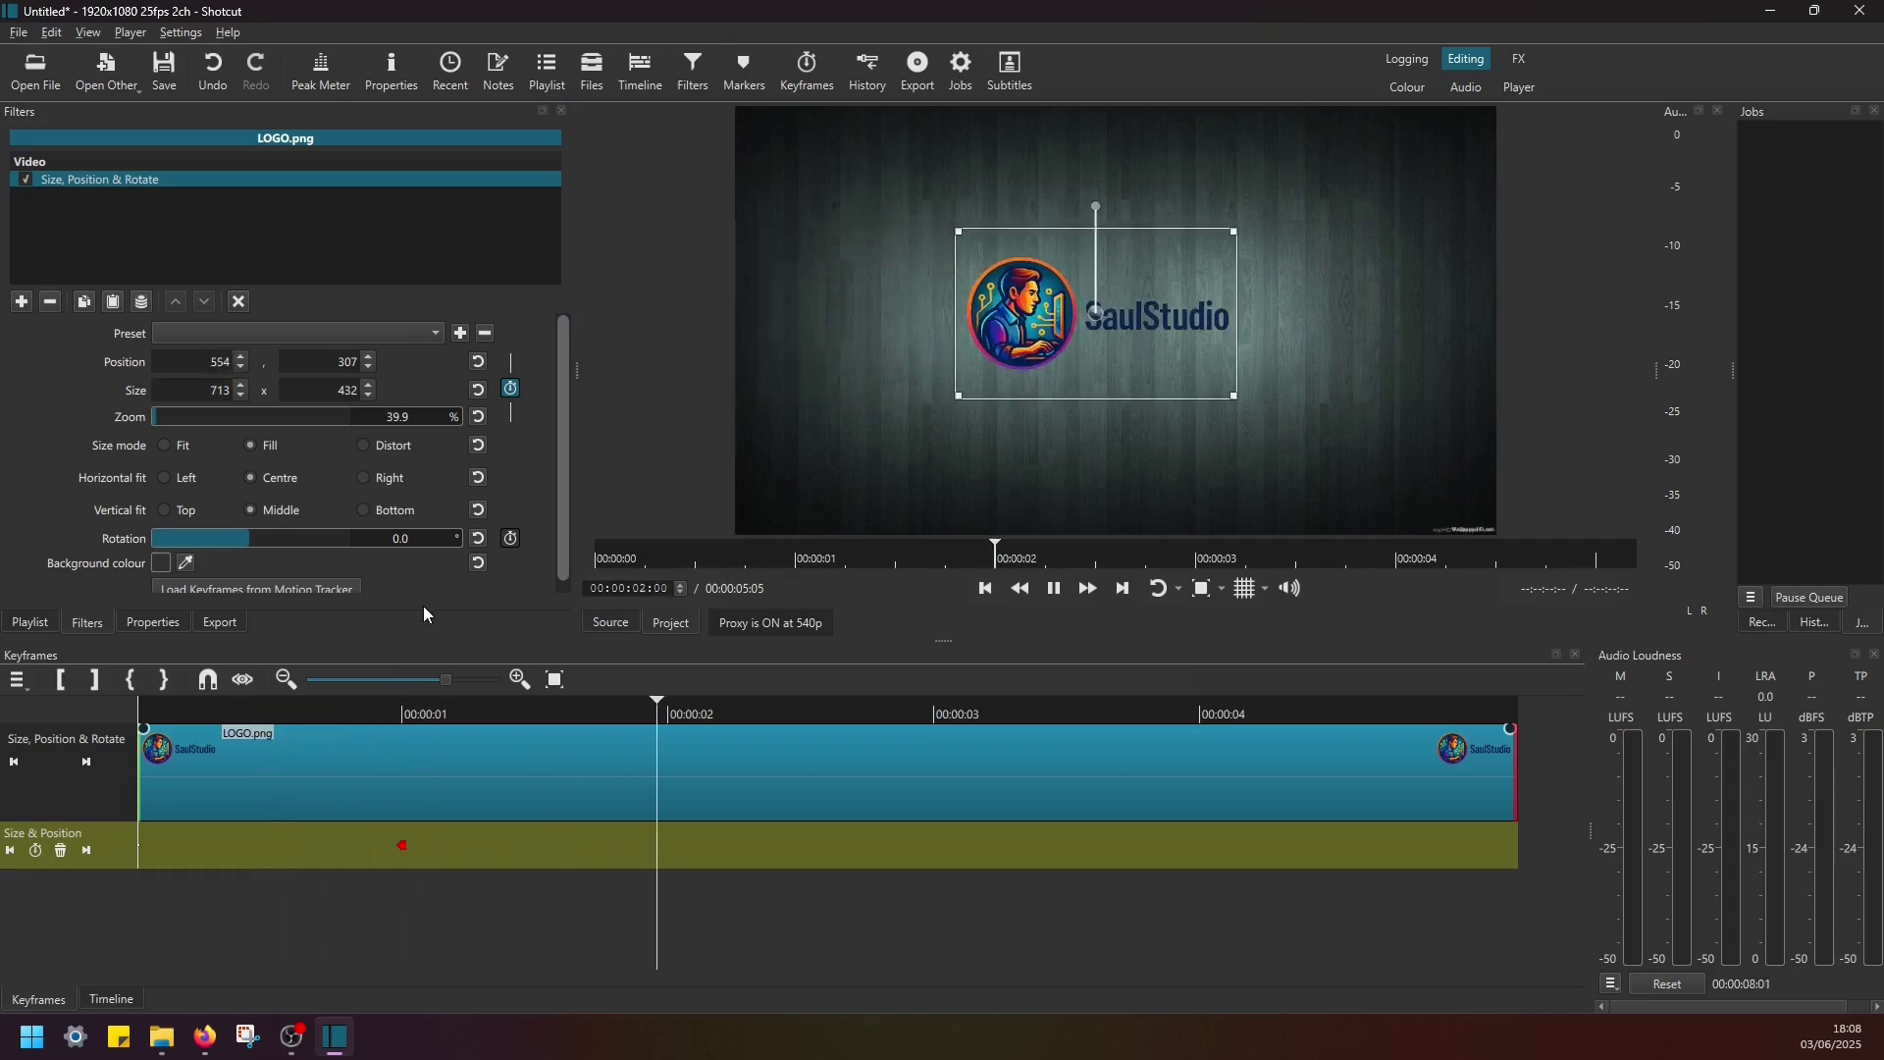
key("space")
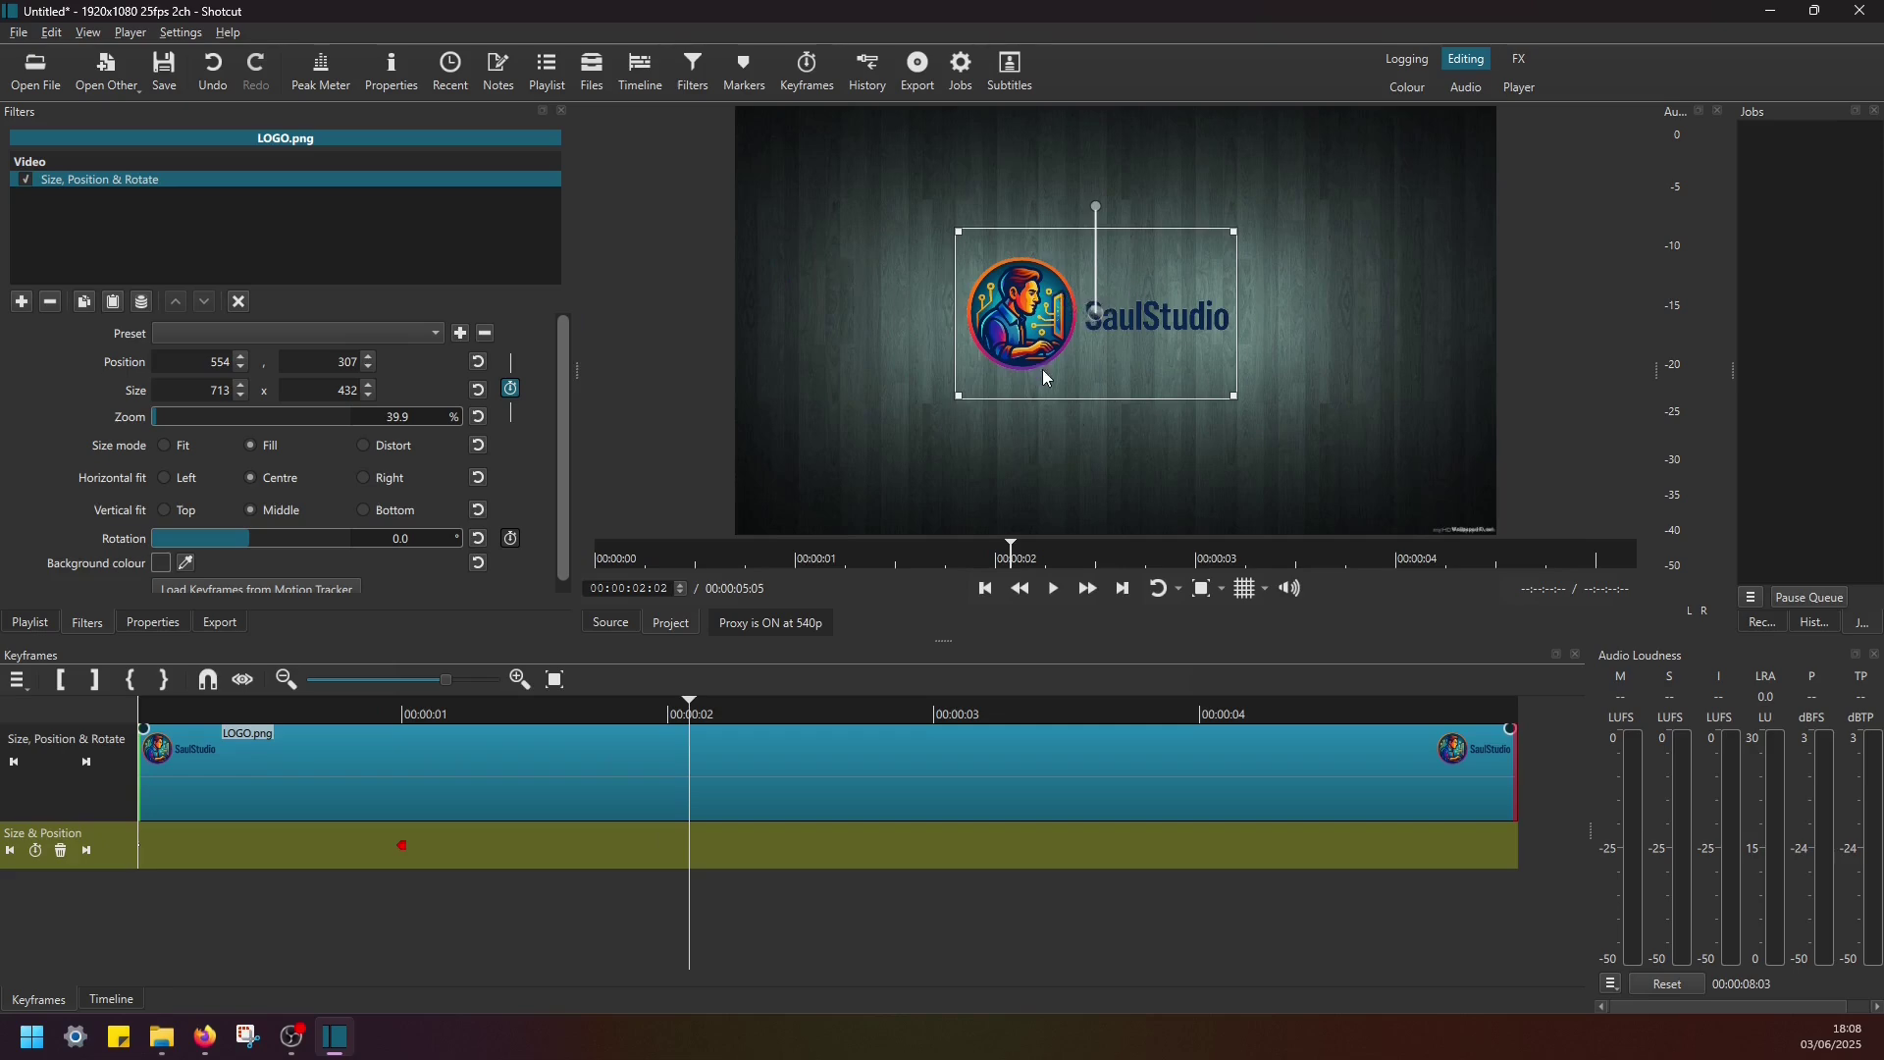
Add keyframes after the 1-second mark that hold the logo centred, then zoom it to 80%.
left_click(406, 709)
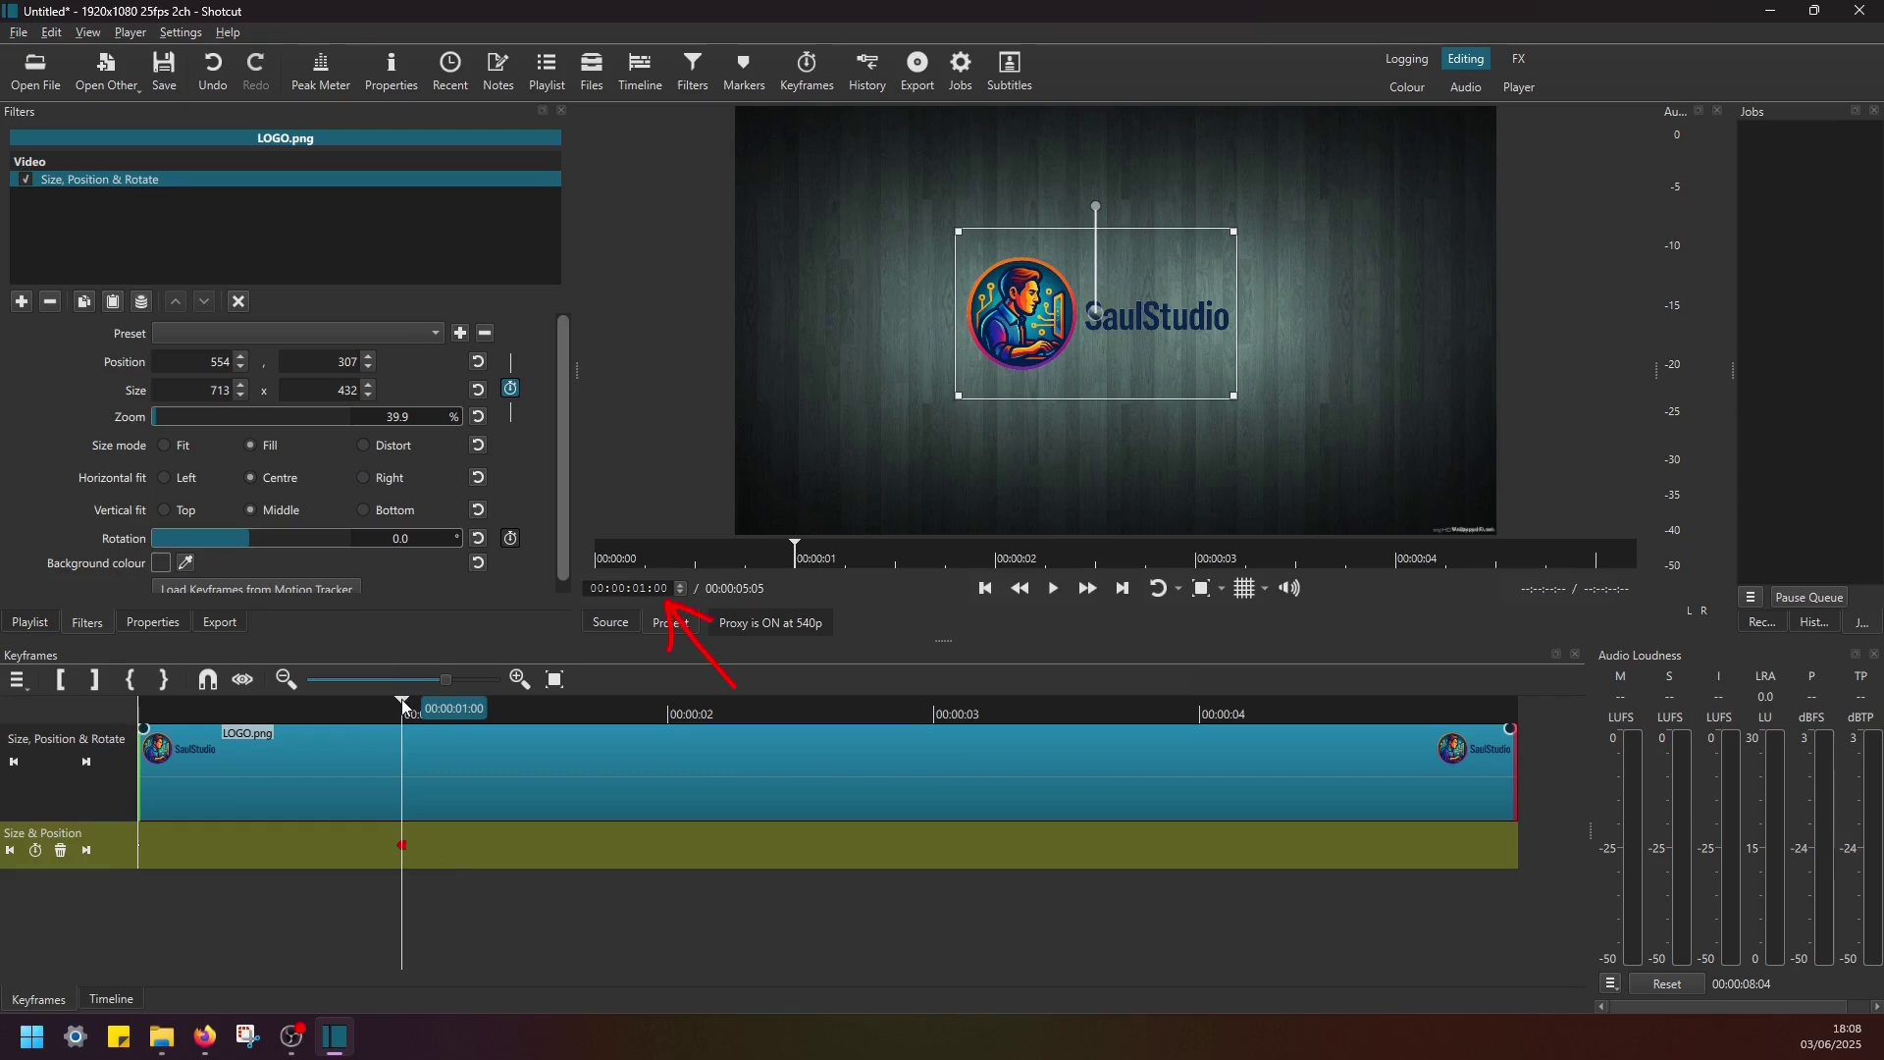
left_click_drag(404, 698, 457, 701)
left_click(38, 851)
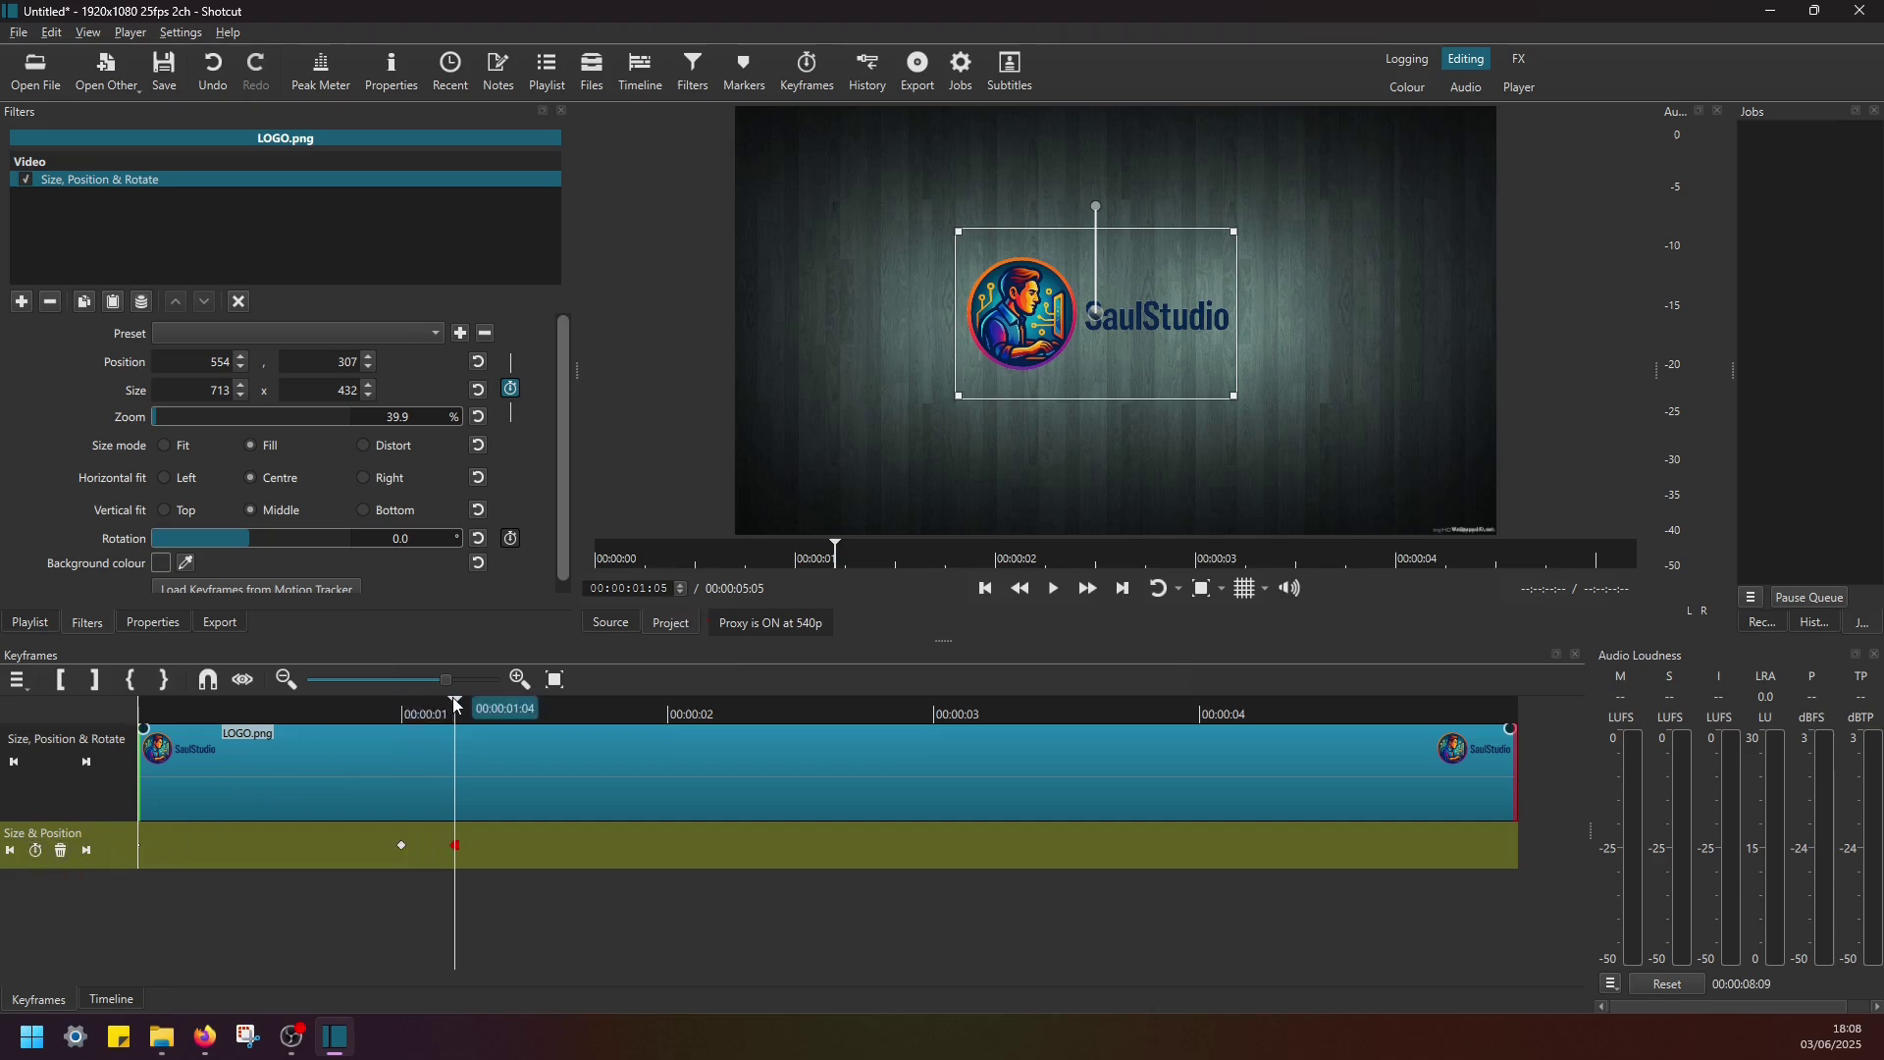
left_click_drag(451, 697, 510, 703)
left_click(35, 851)
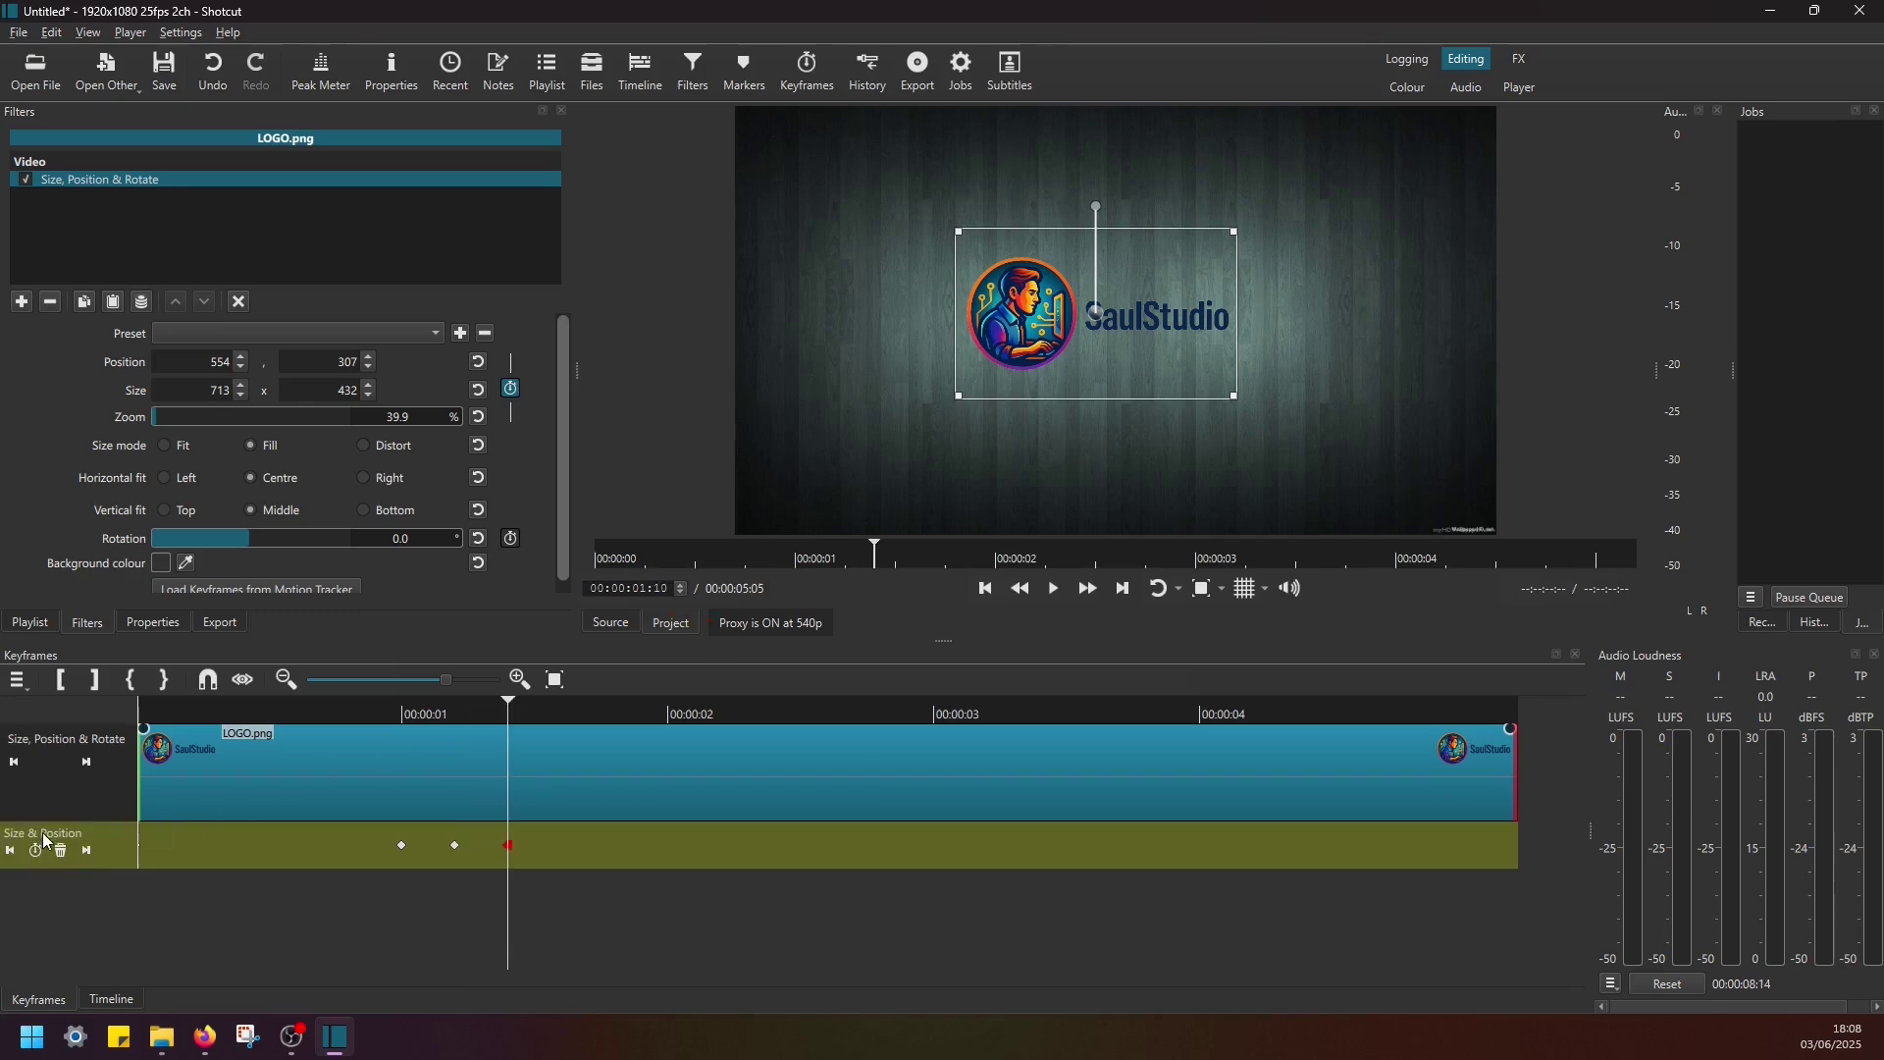
double_click(401, 419)
type("80")
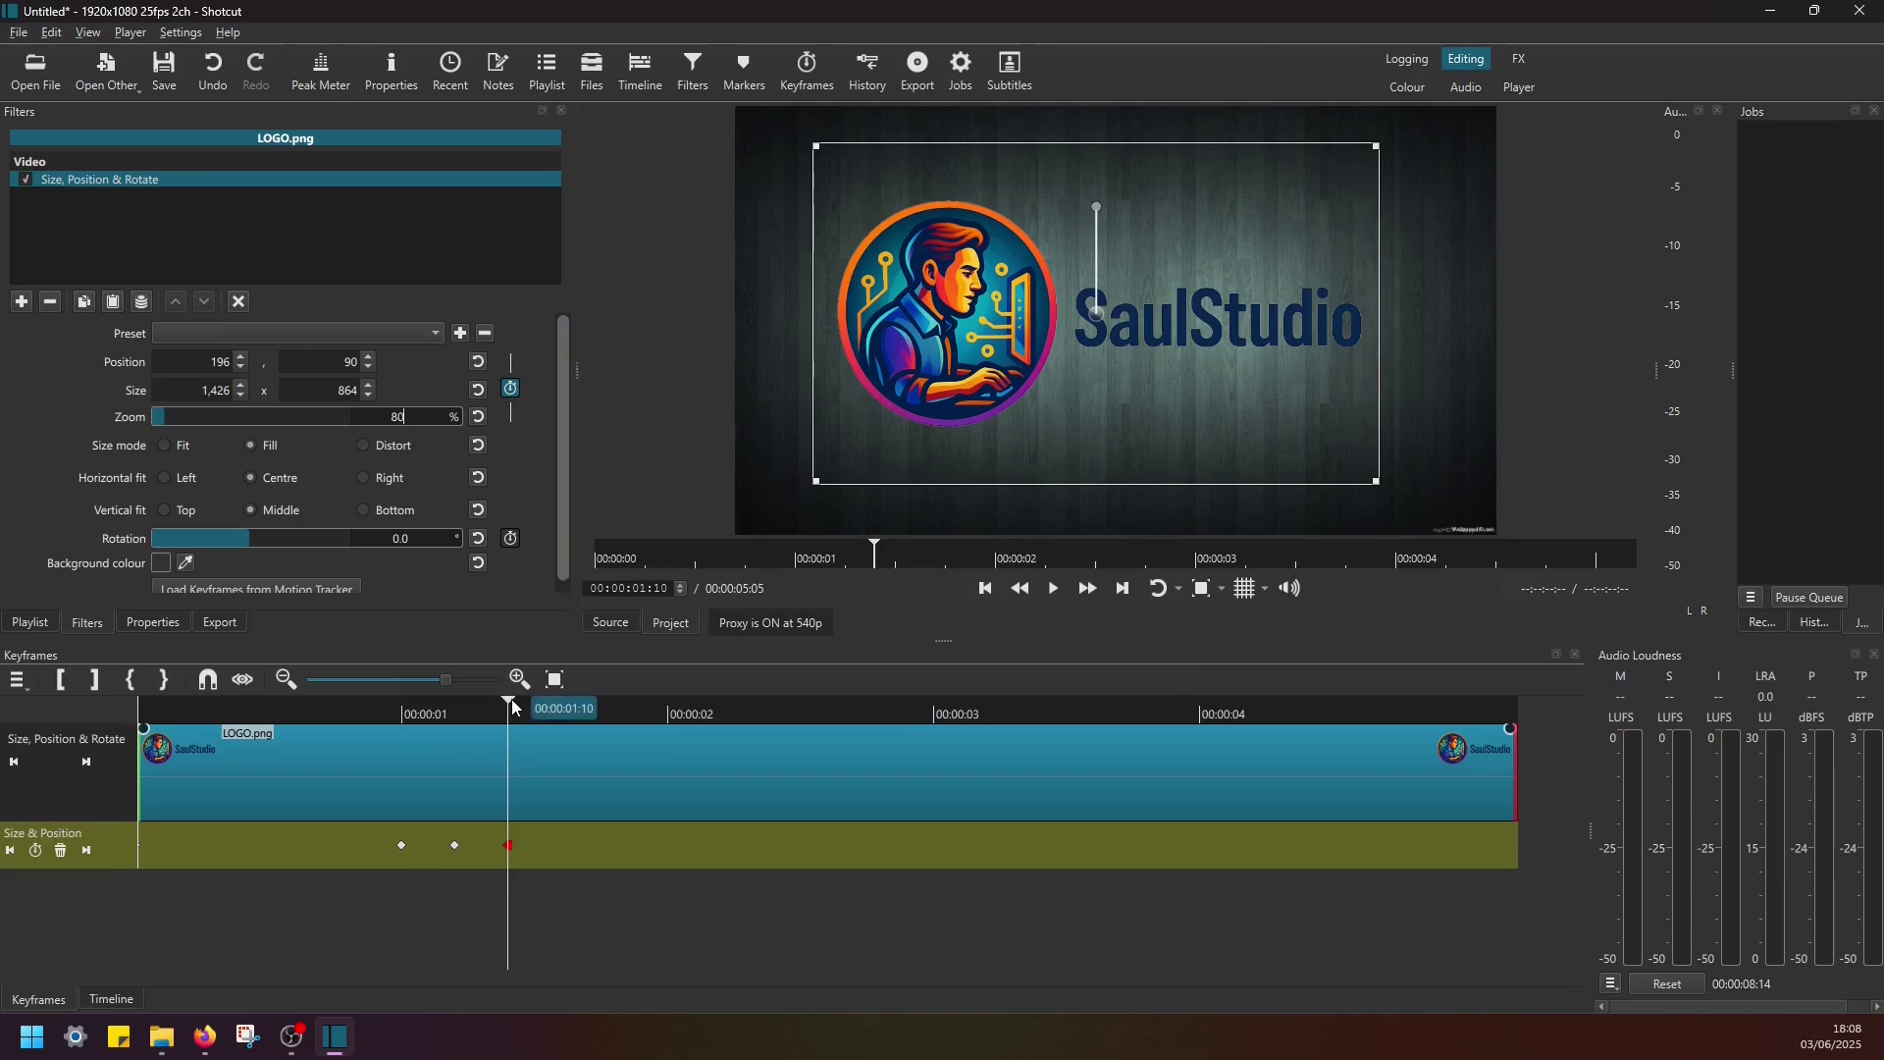
key("Return")
Add keyframes that hold the logo at 80%, shrink it to 40% at 00:00:01:20, and hold it there.
left_click_drag(515, 699, 563, 700)
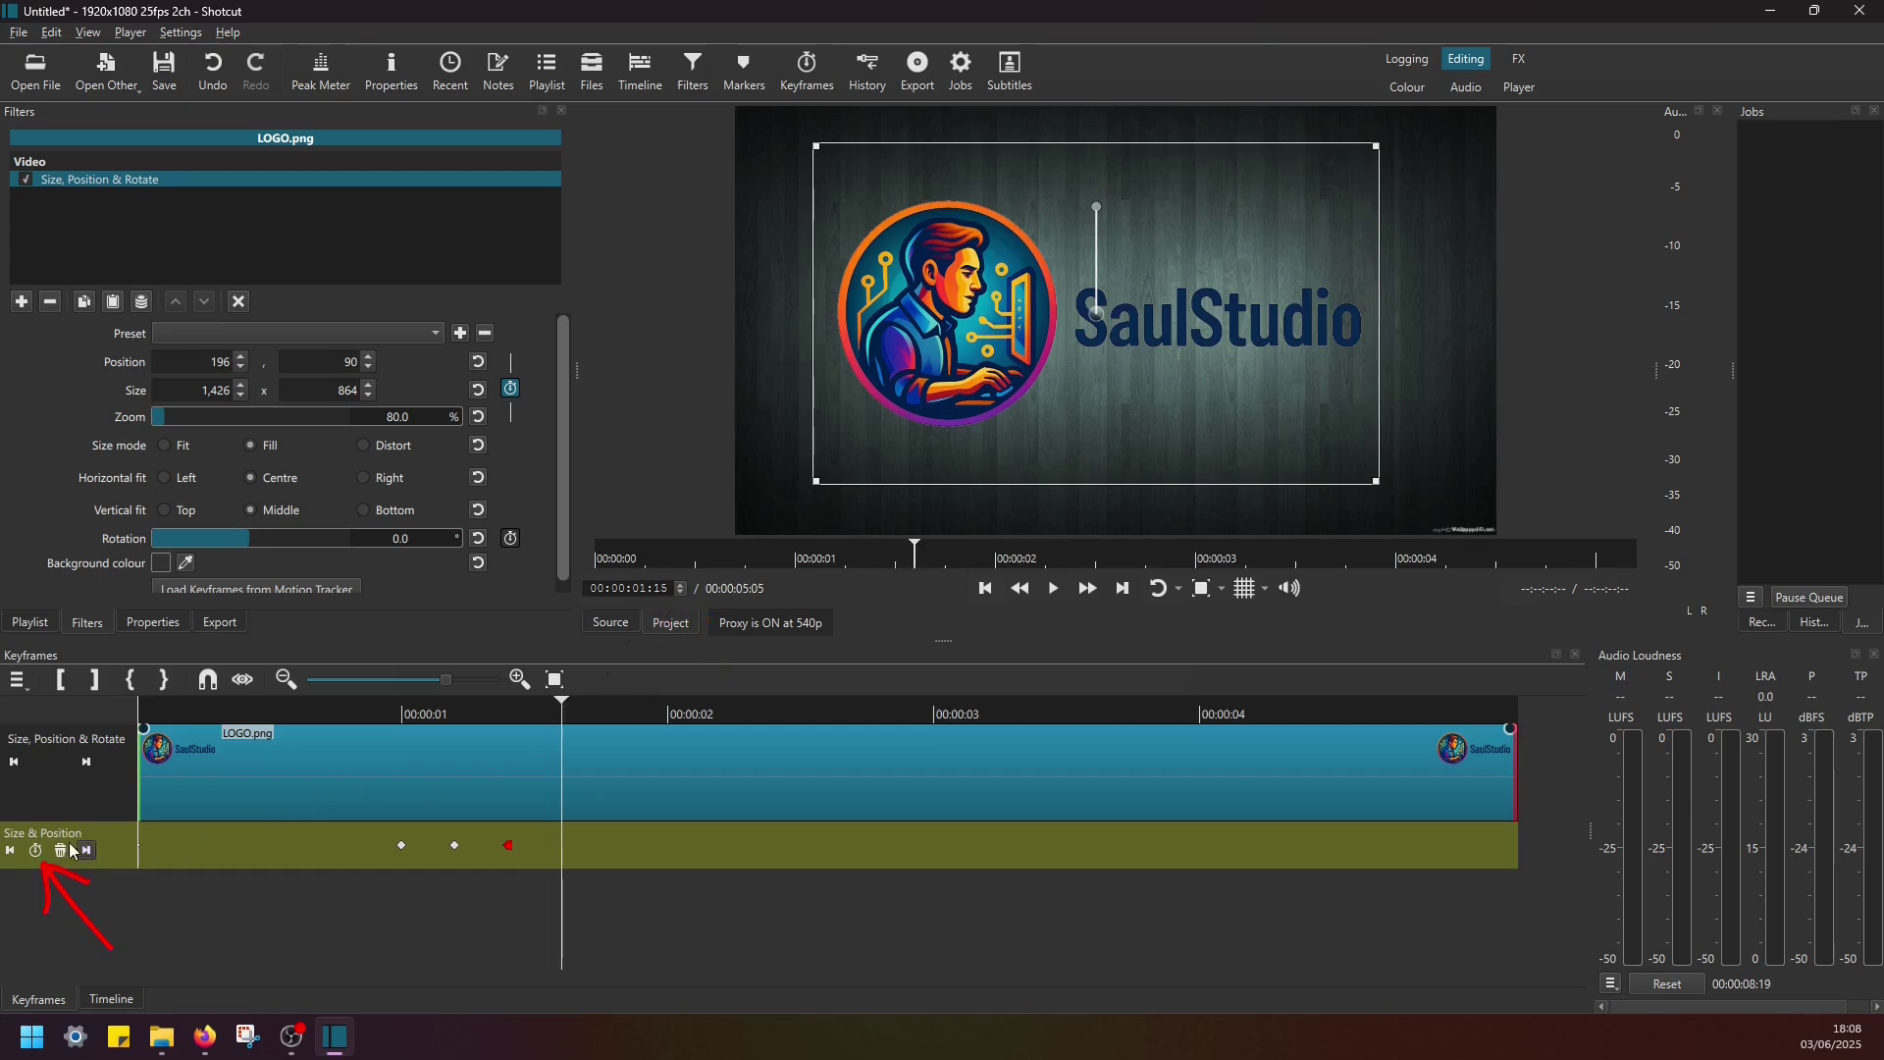
left_click(35, 849)
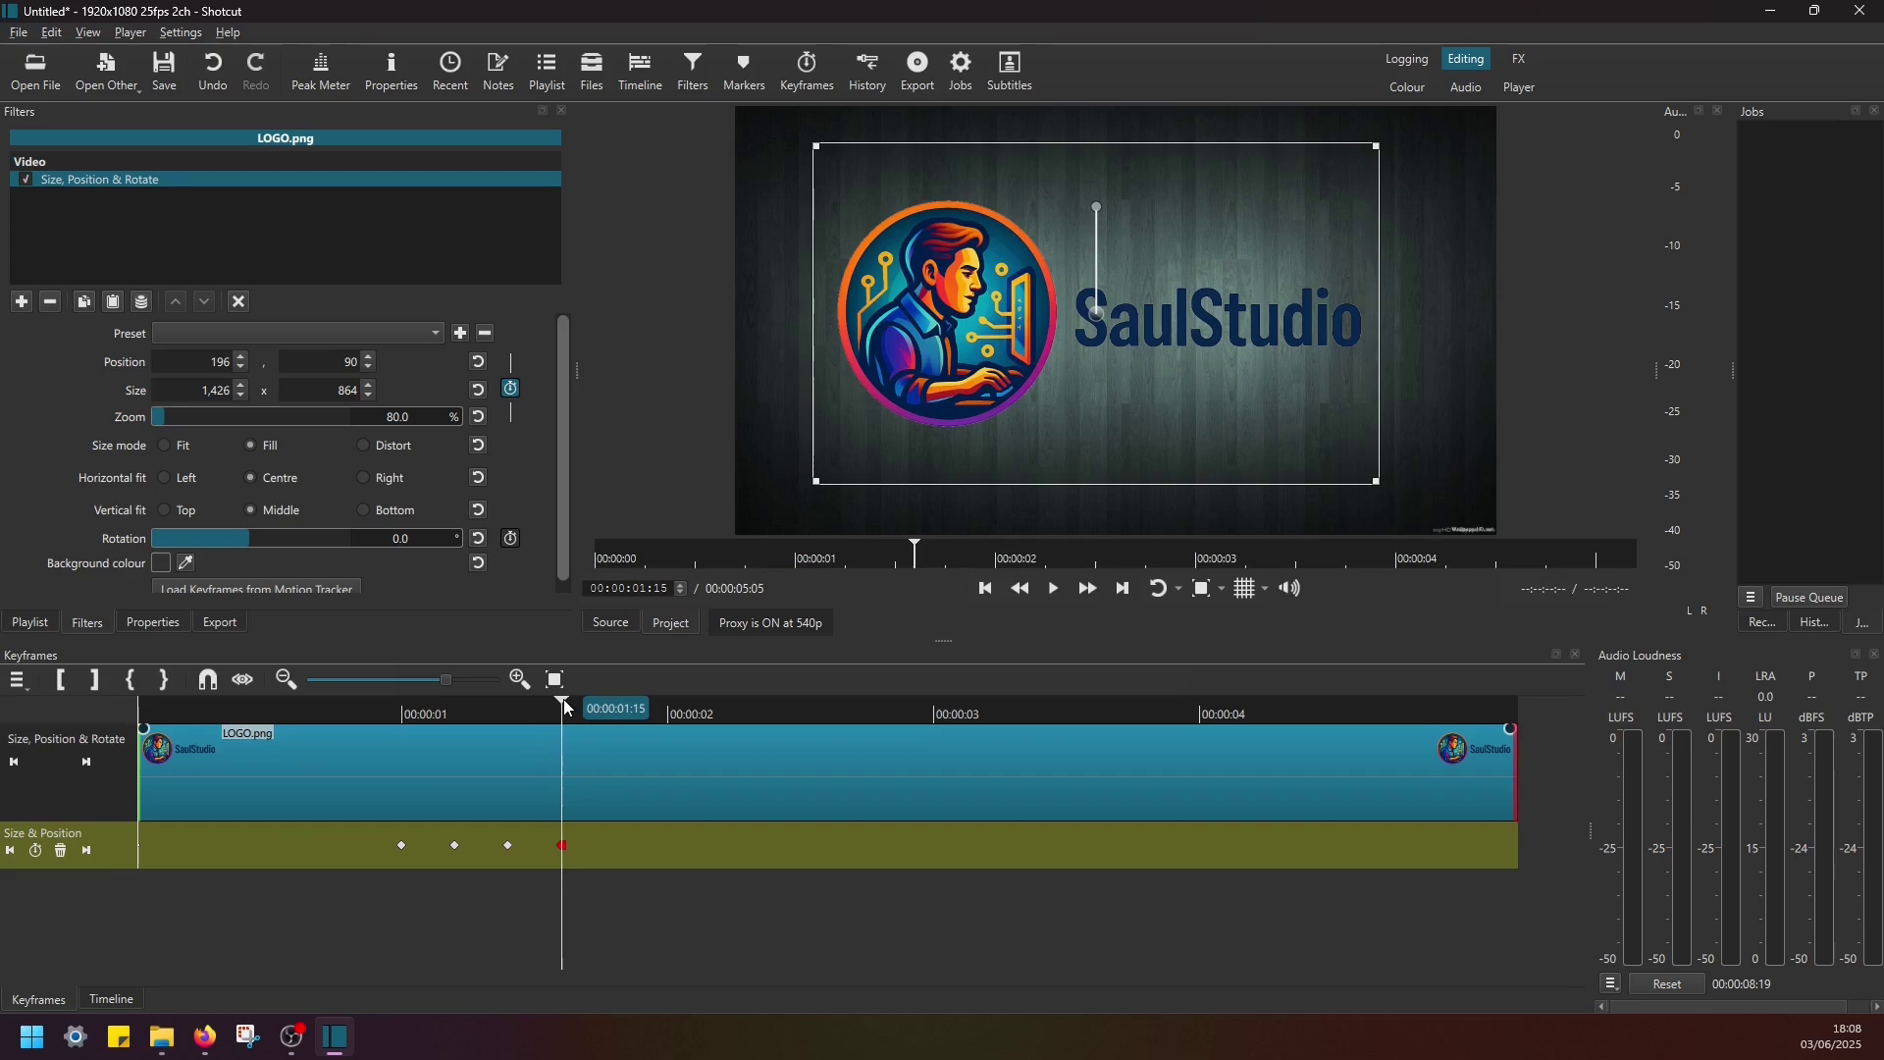
left_click_drag(563, 698, 616, 698)
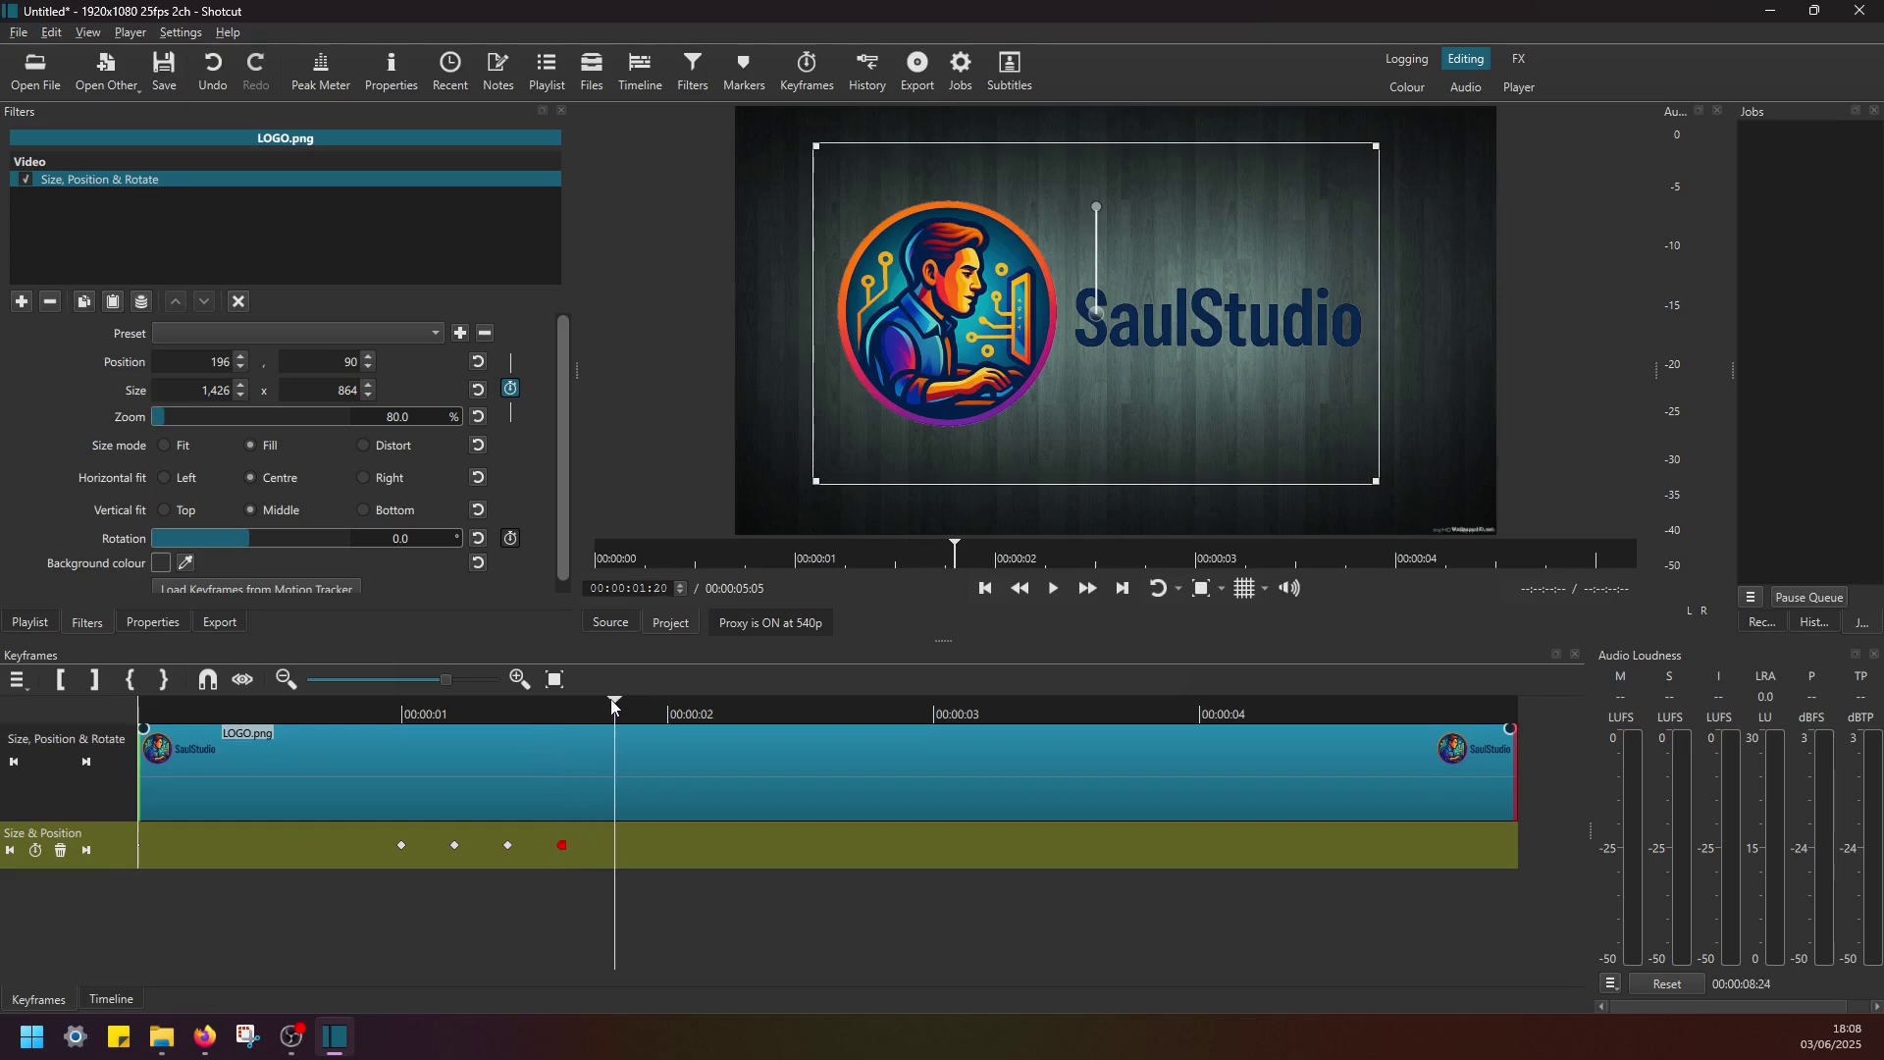
left_click(36, 849)
double_click(391, 418)
type("40")
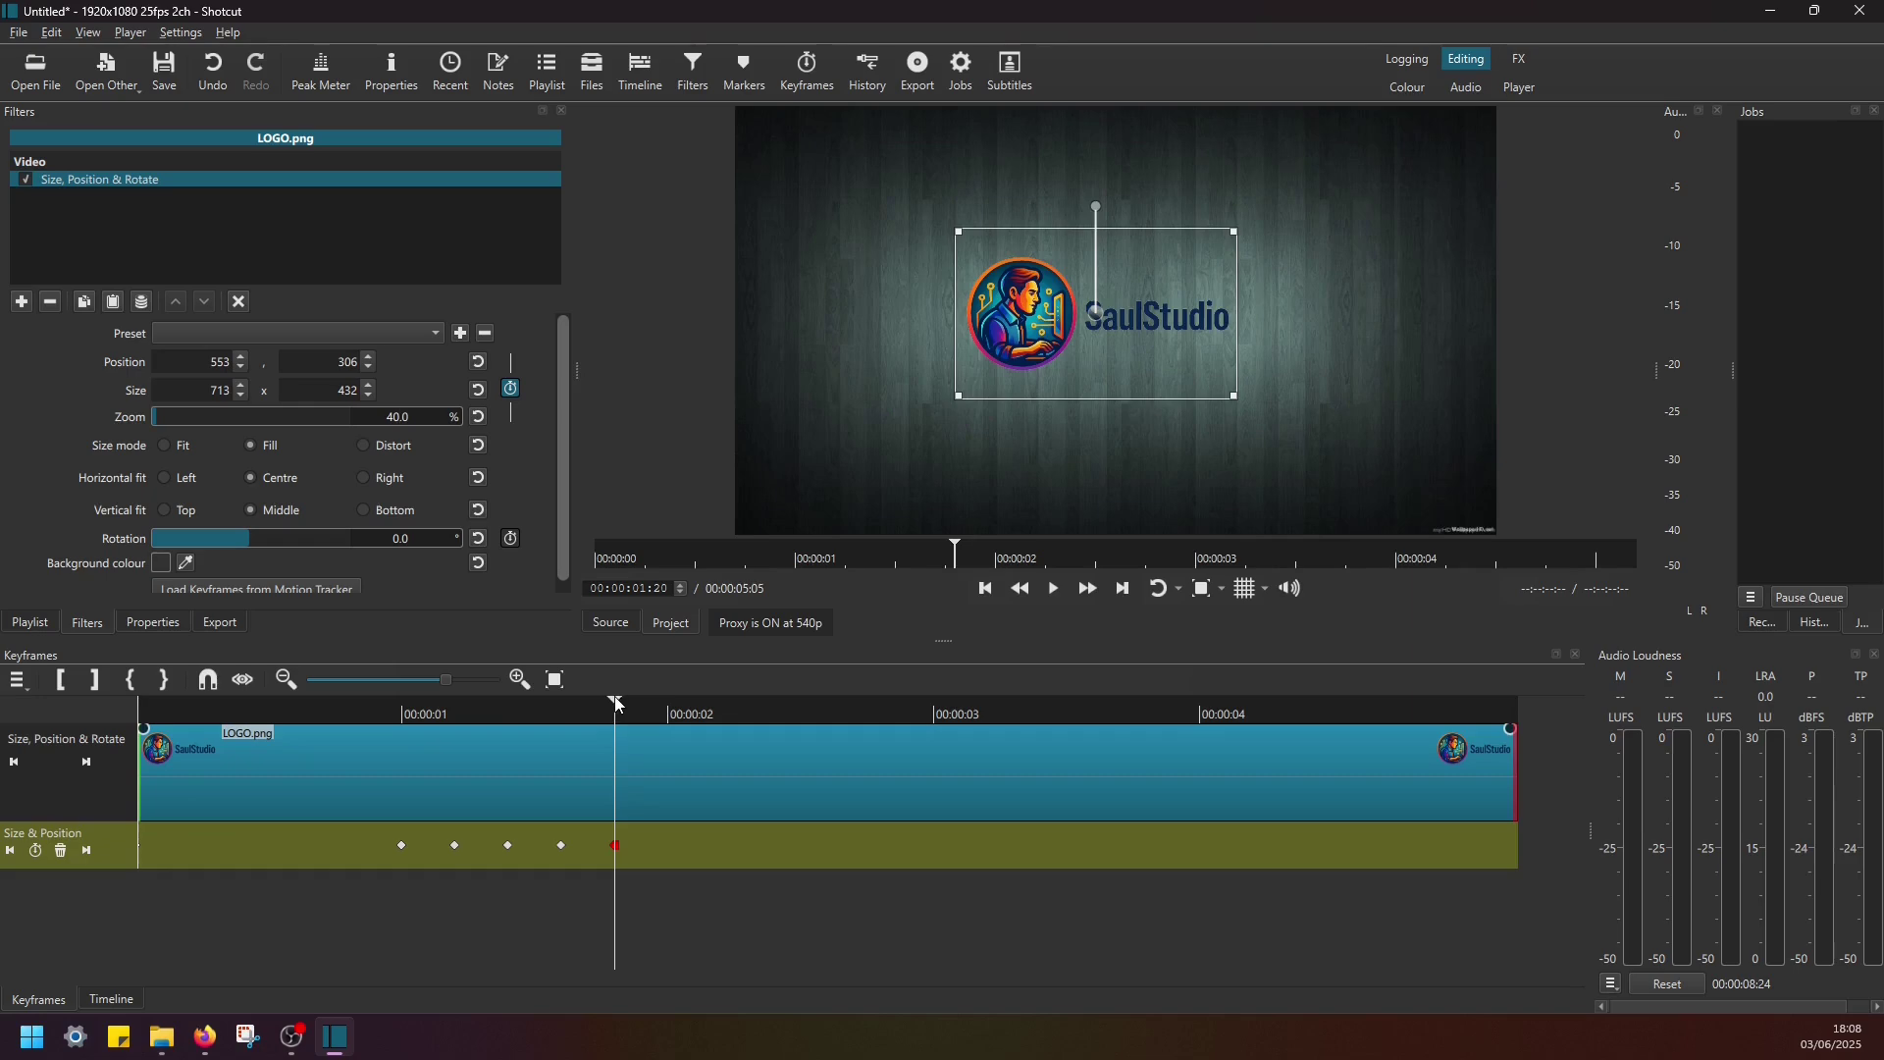
left_click_drag(615, 702, 658, 702)
left_click(36, 852)
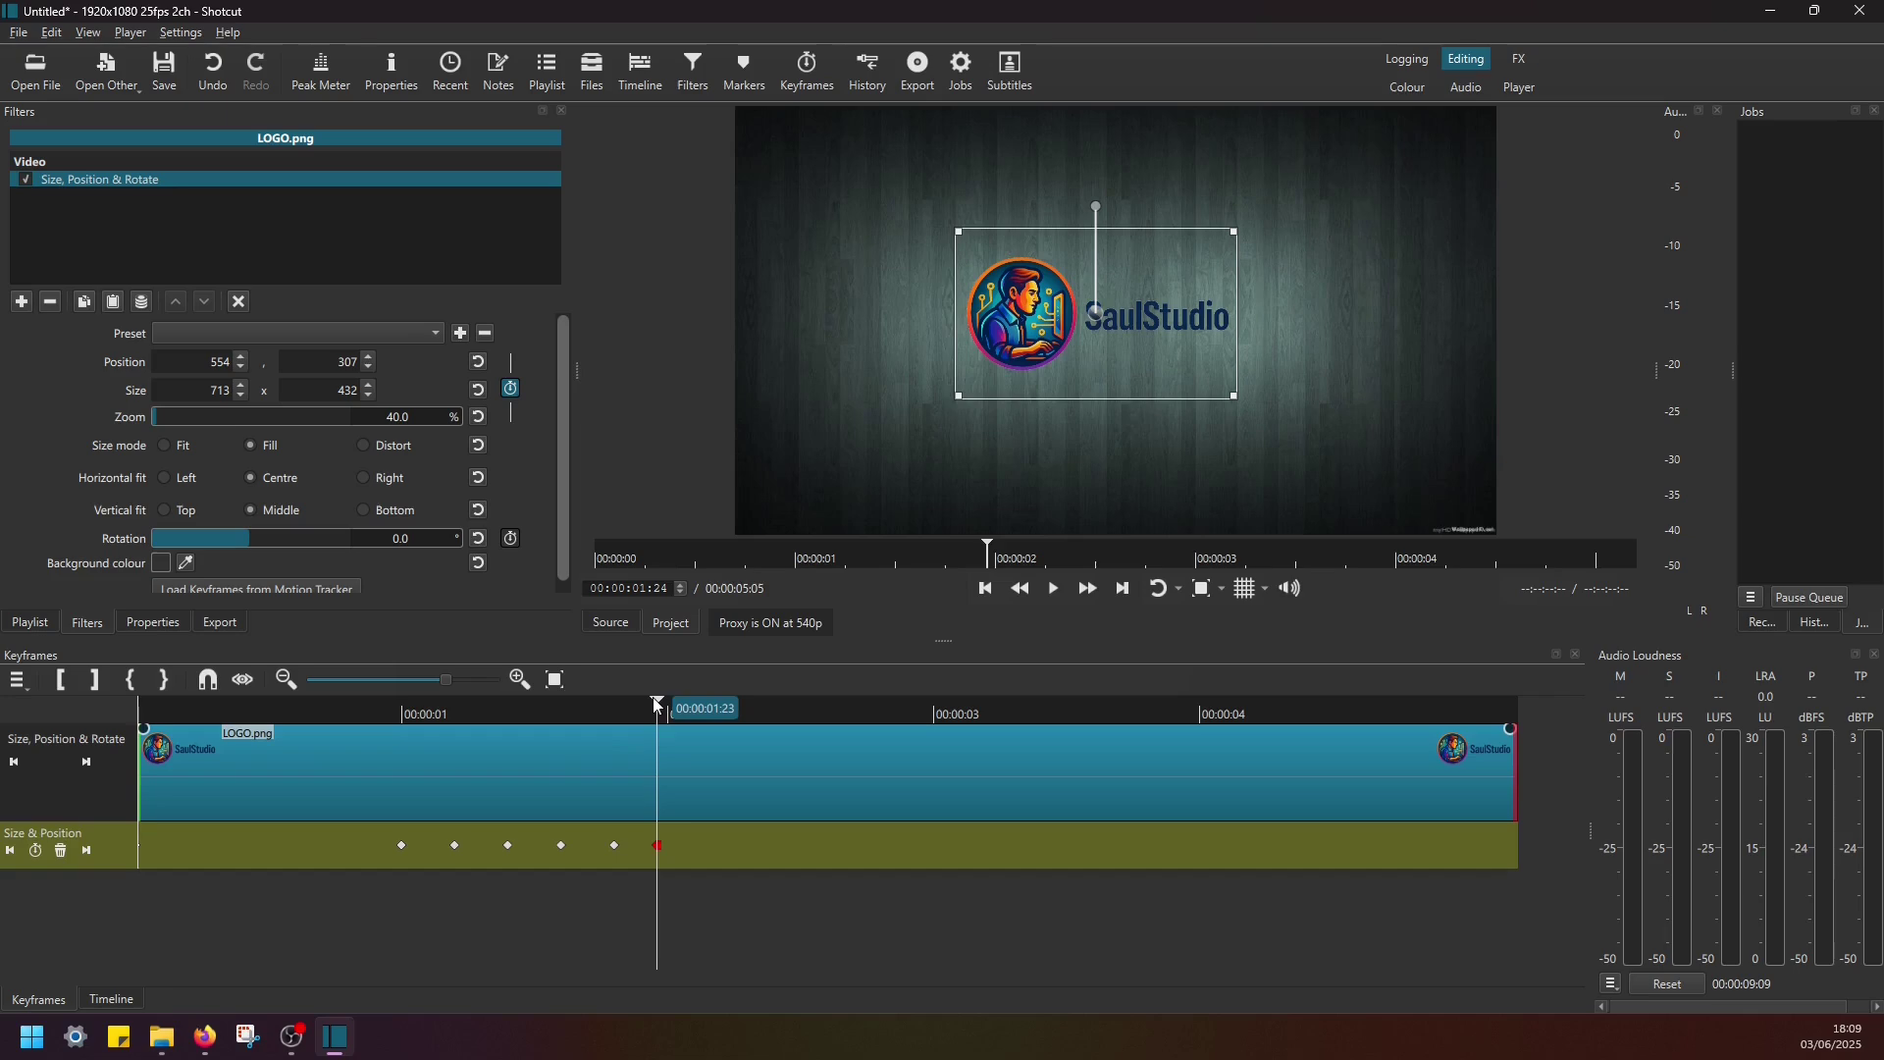
At 00:00:02:16, keyframe the logo moving off the right edge to 1950, 304.
left_click_drag(654, 698, 840, 715)
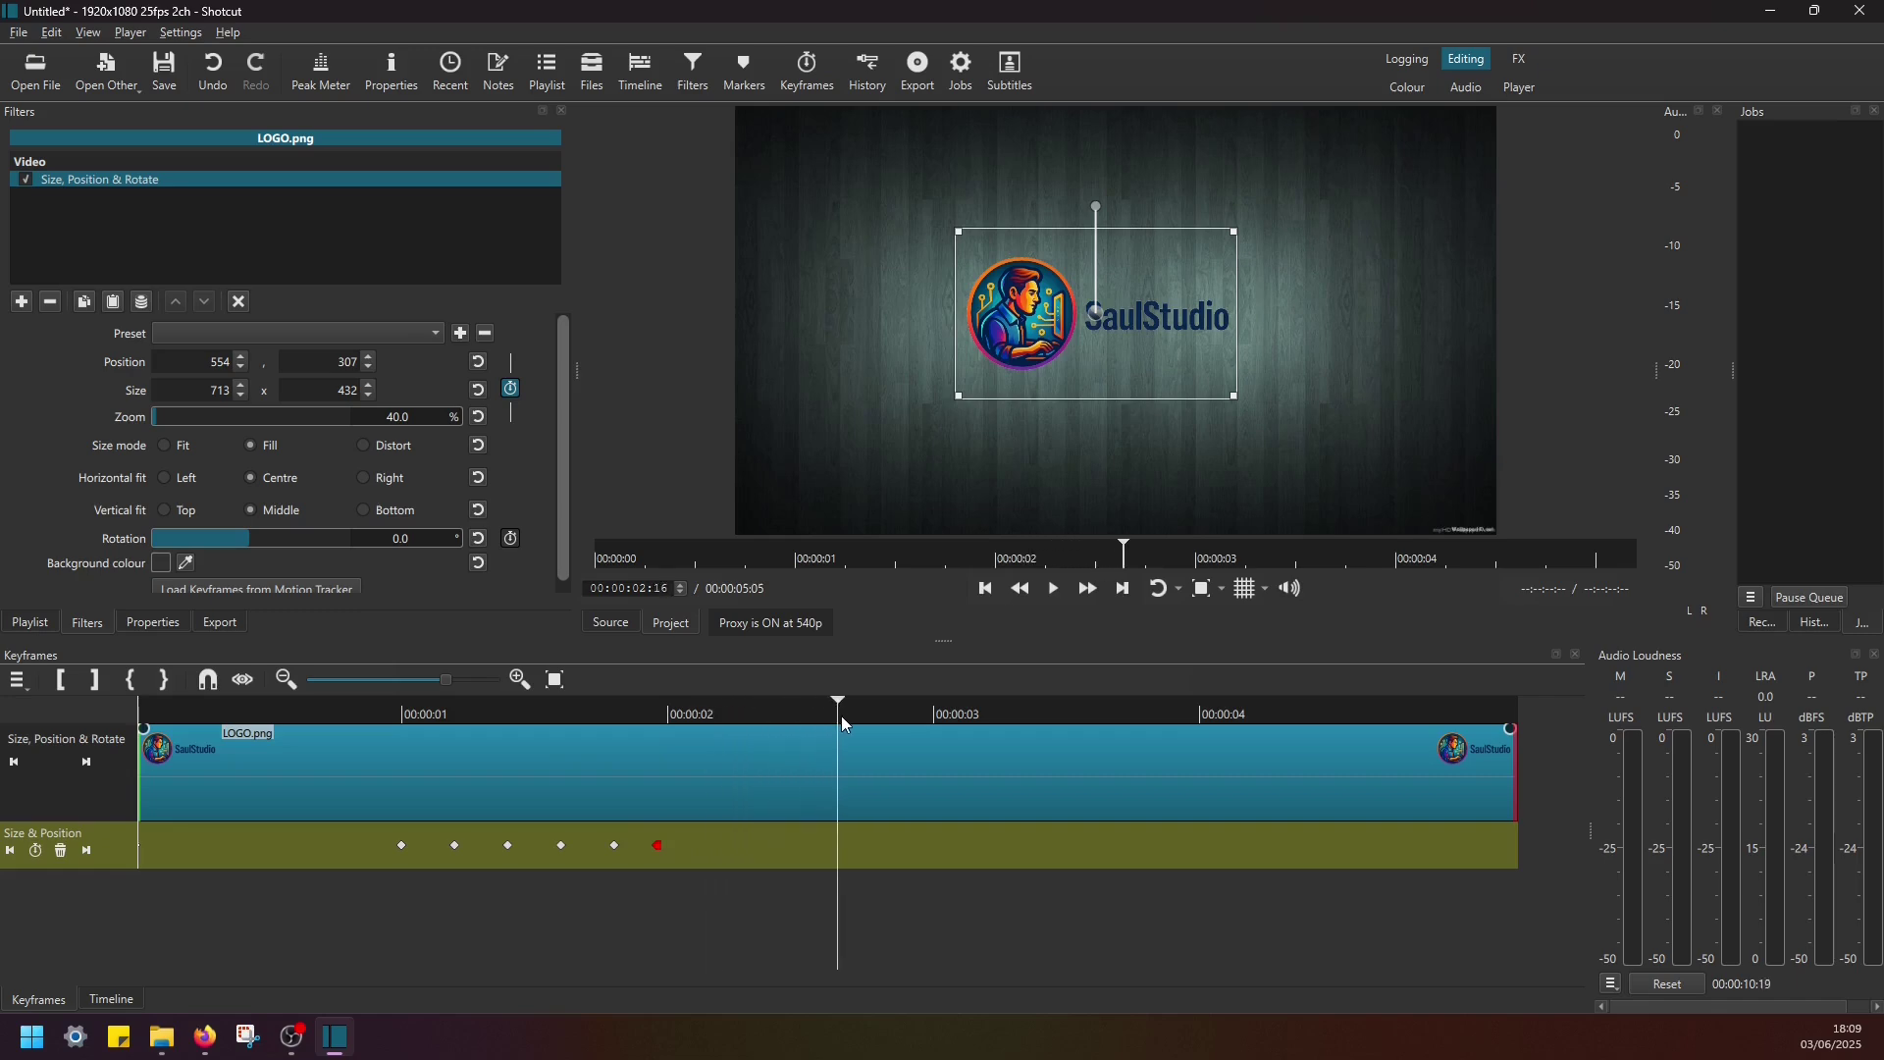
left_click(35, 850)
mouse_move(842, 707)
left_mouse_down()
mouse_move(167, 726)
mouse_move(435, 742)
mouse_move(841, 722)
left_mouse_up()
left_click_drag(1103, 310, 1668, 319)
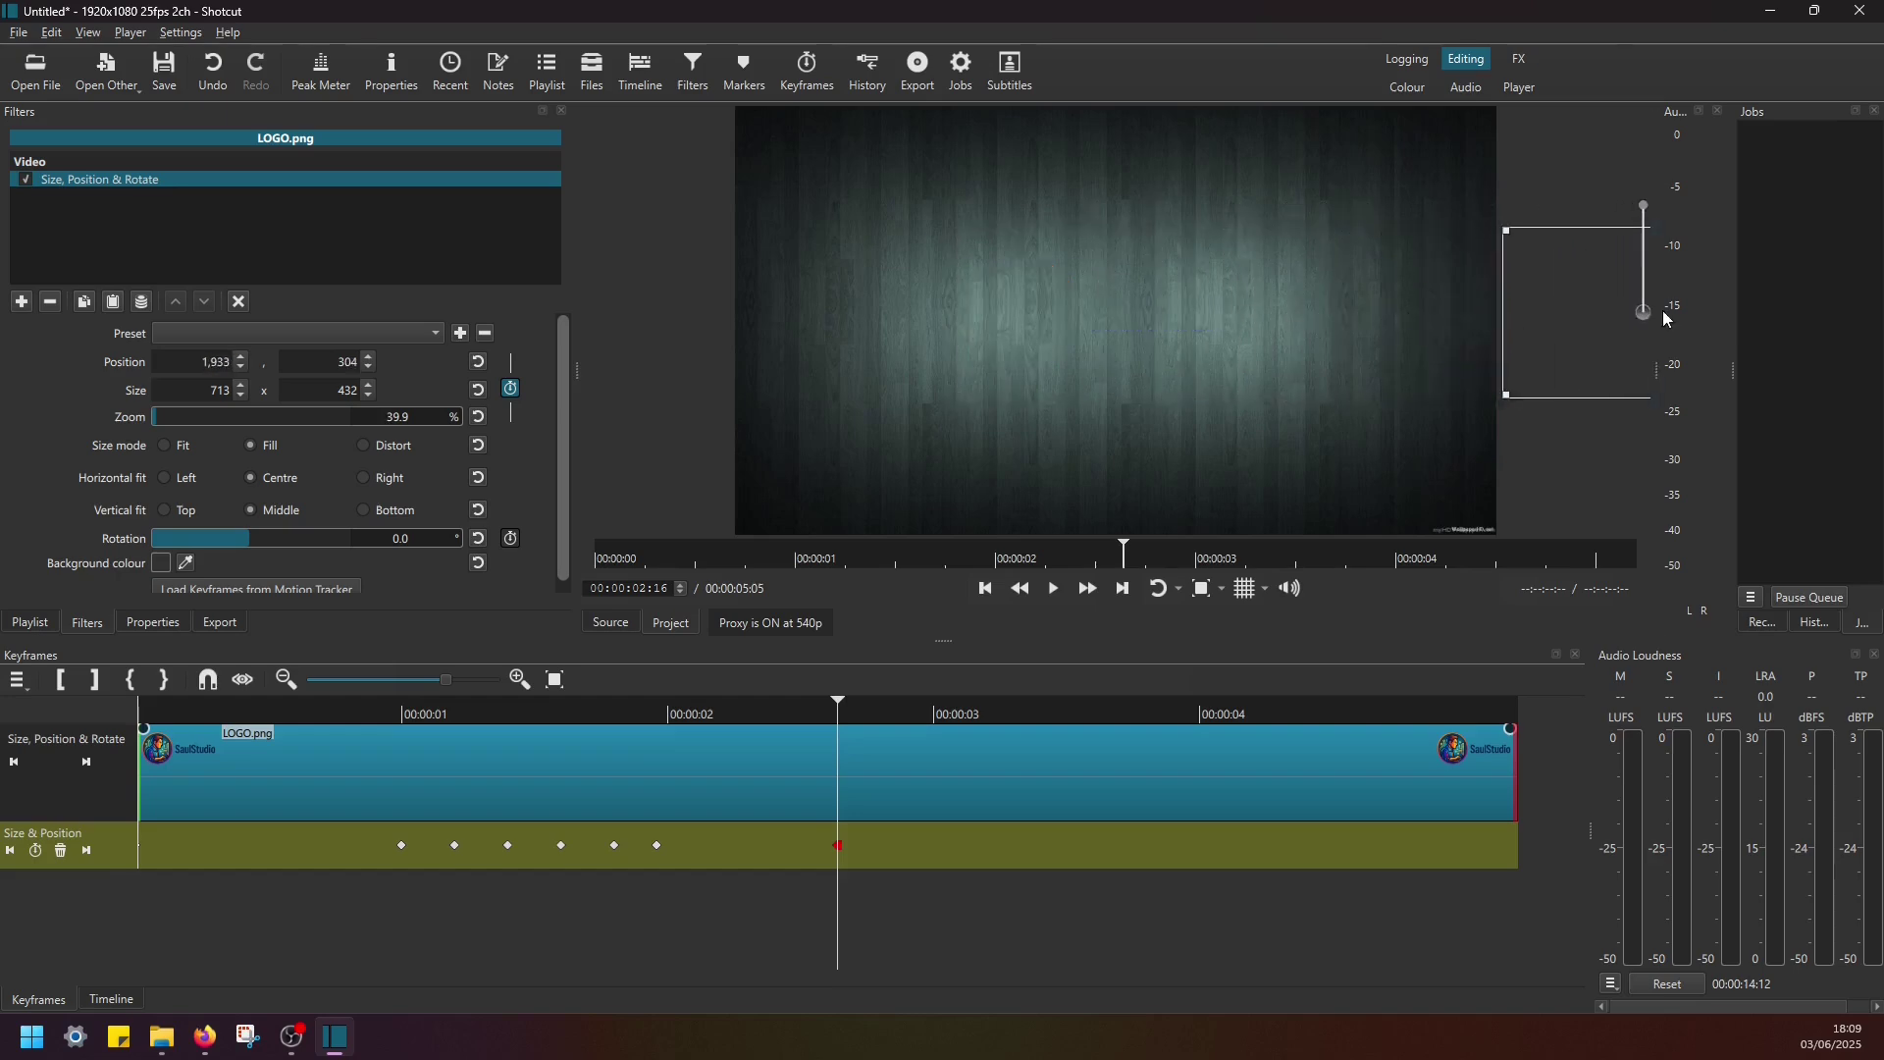
left_click(681, 713)
left_click_drag(683, 715, 110, 721)
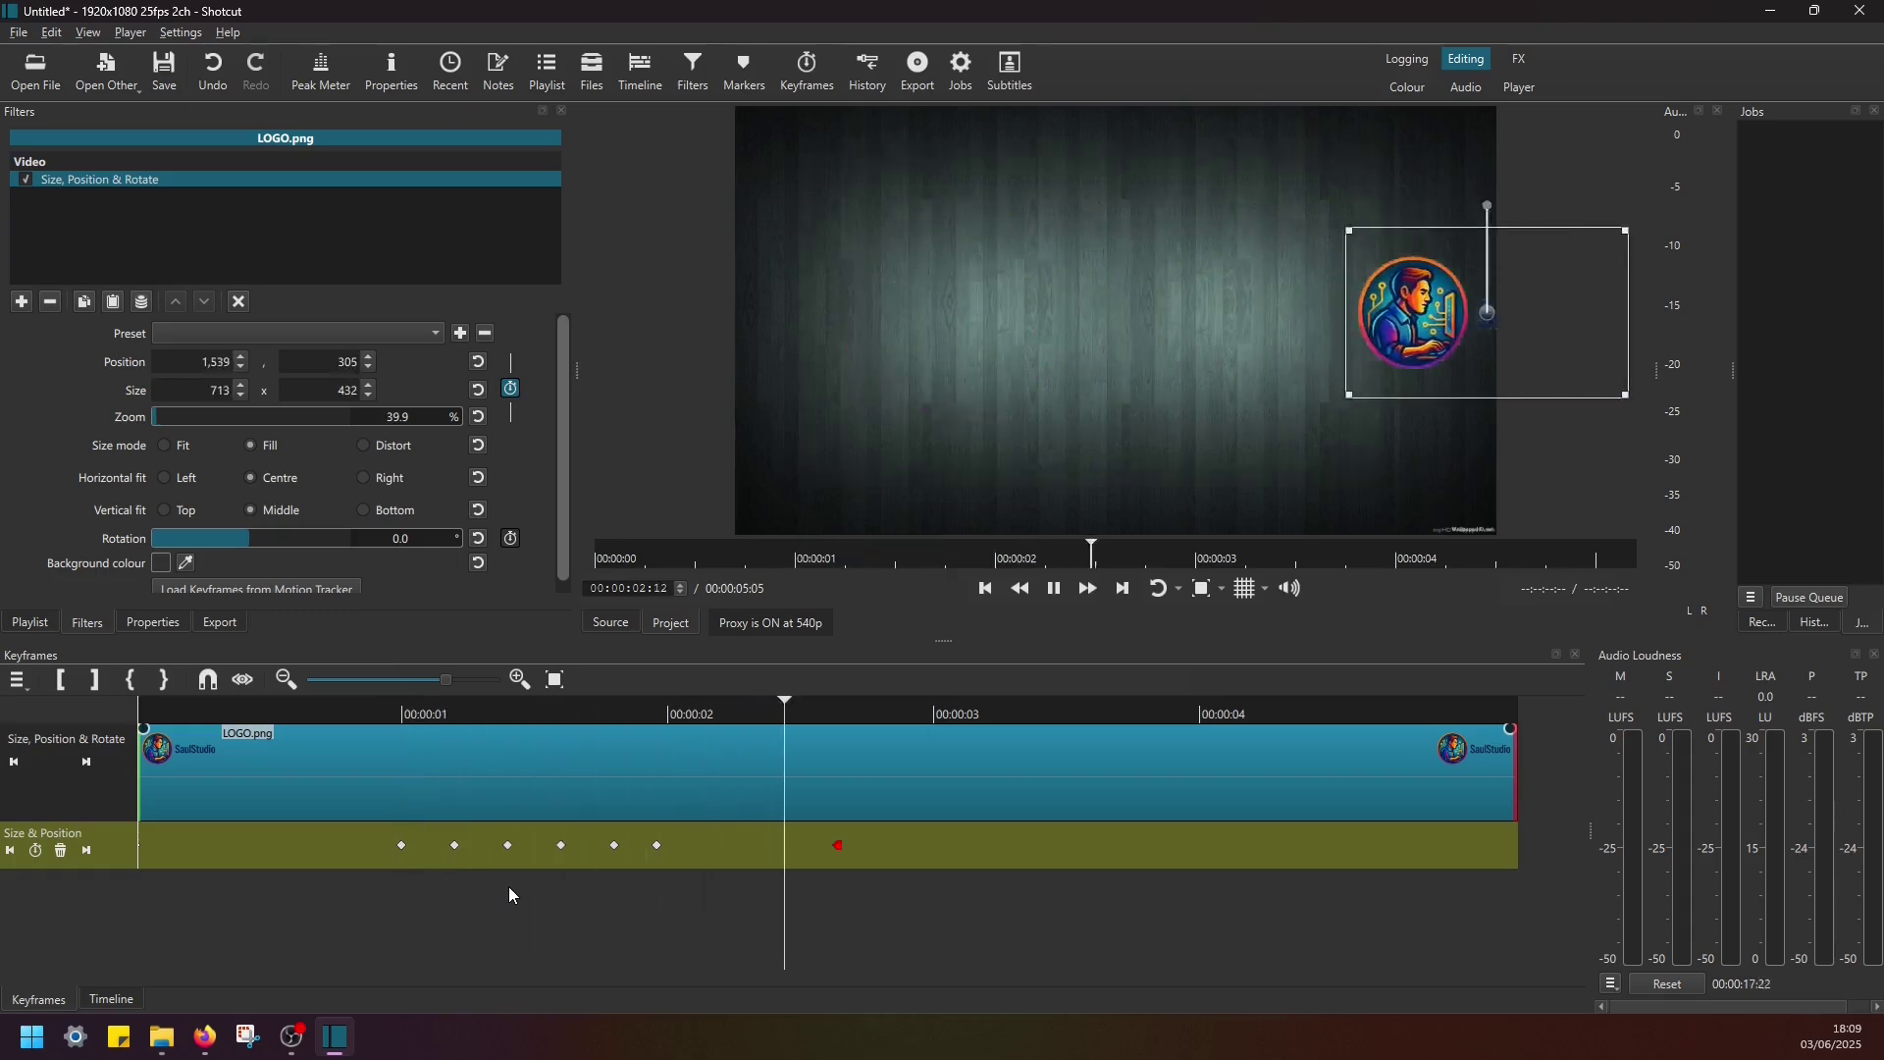
key("space")
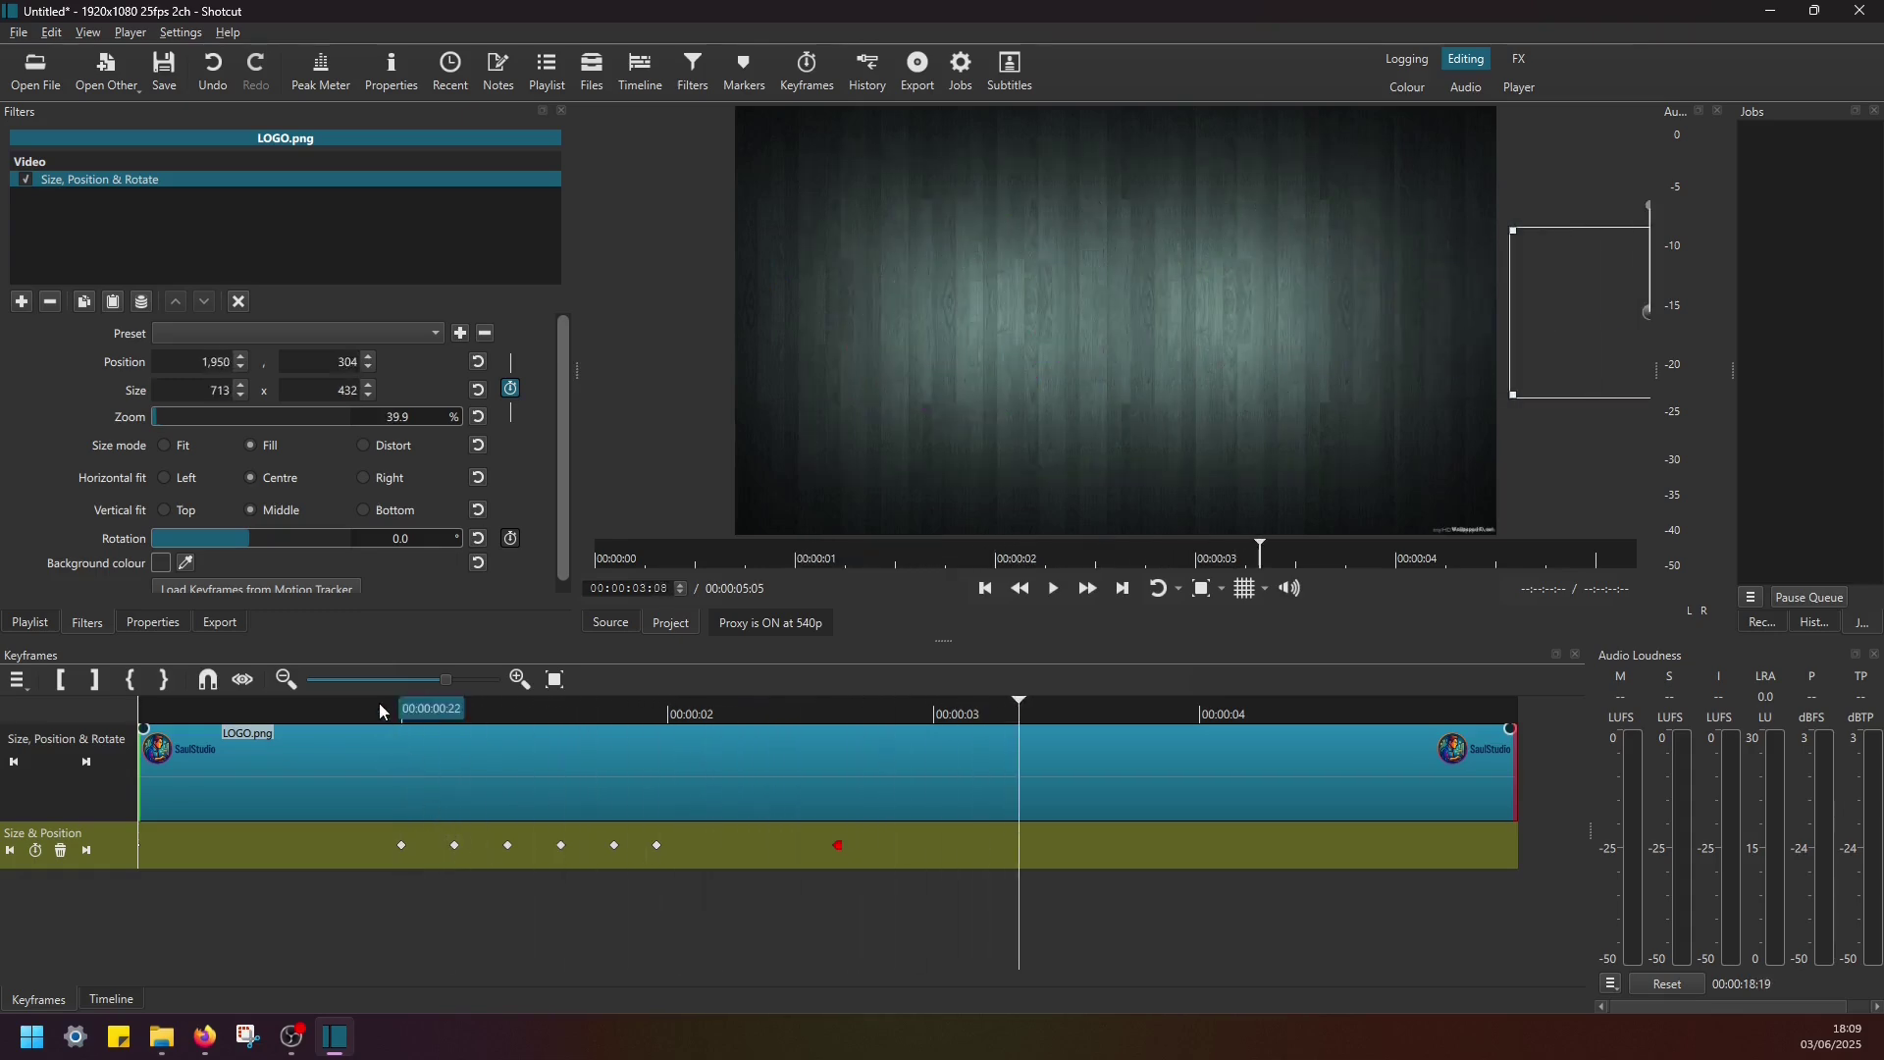
left_click(351, 704)
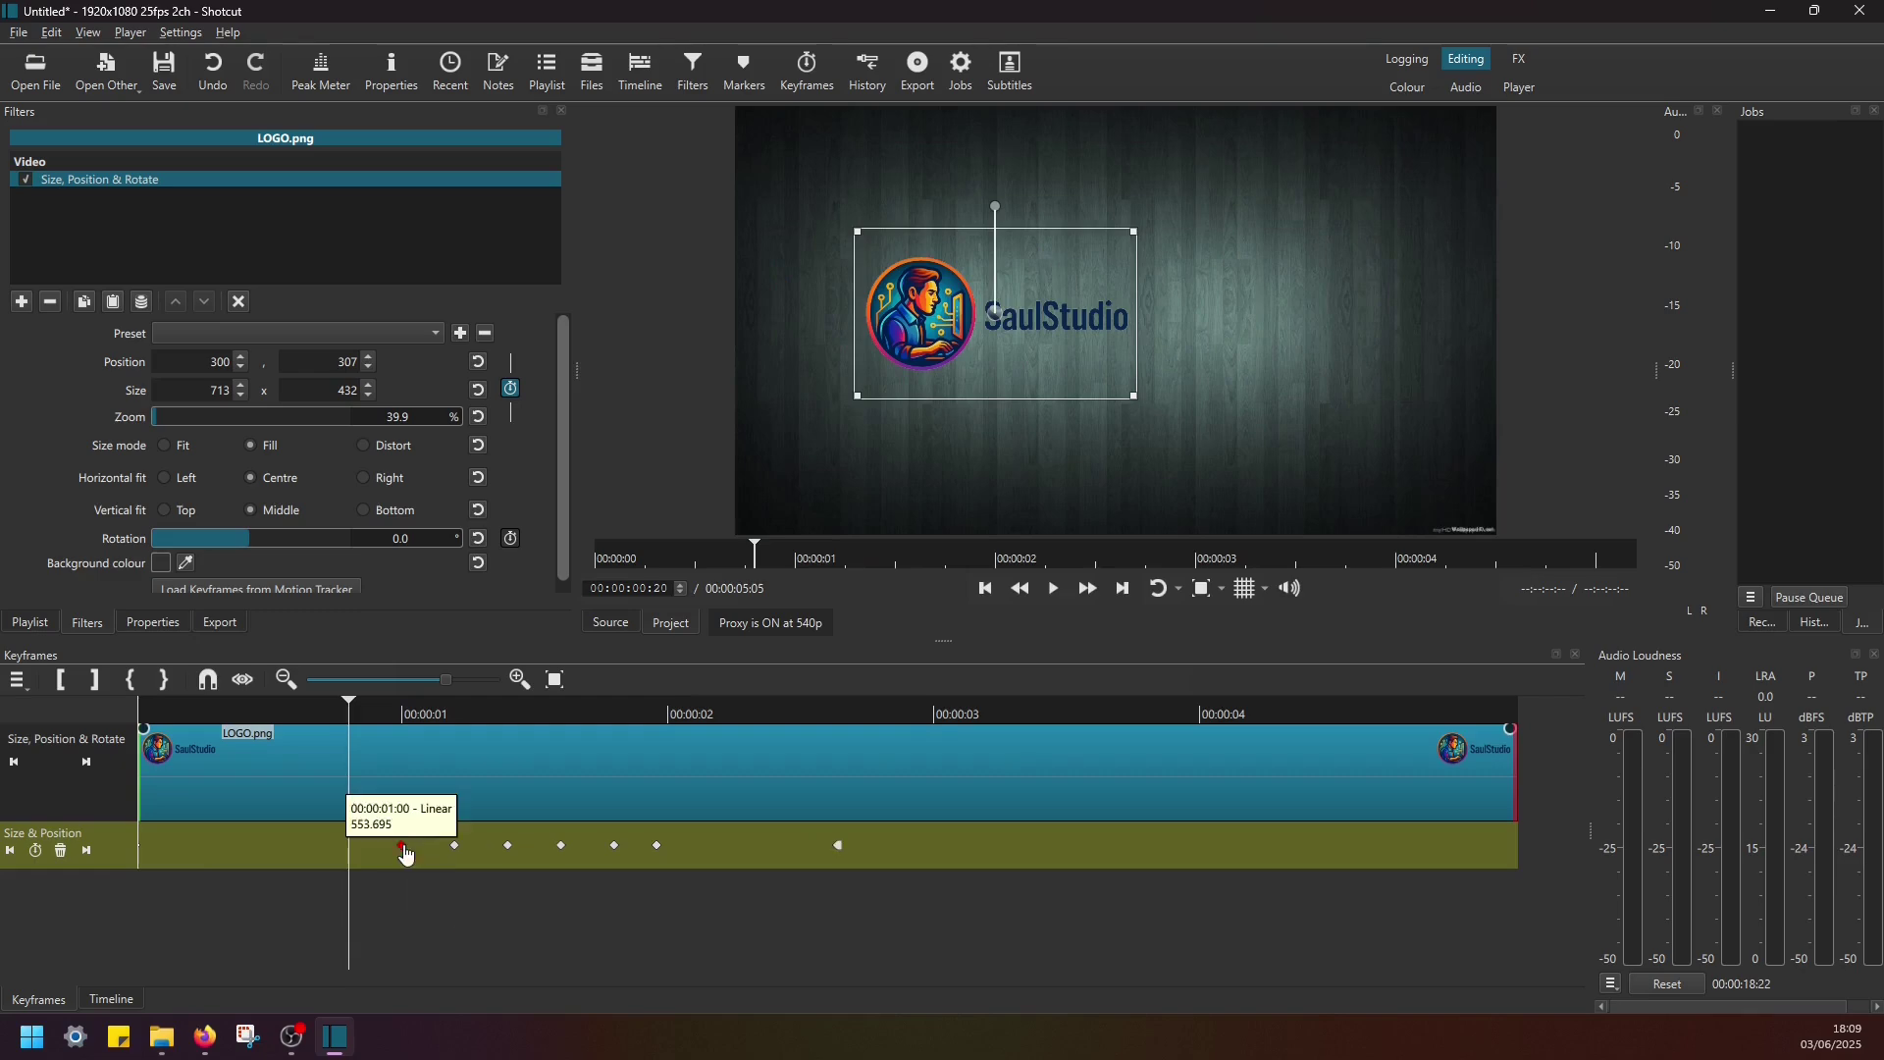
Drag the logo's first keyframe earlier and preview the slide-in from the clip start.
left_click_drag(402, 854, 247, 844)
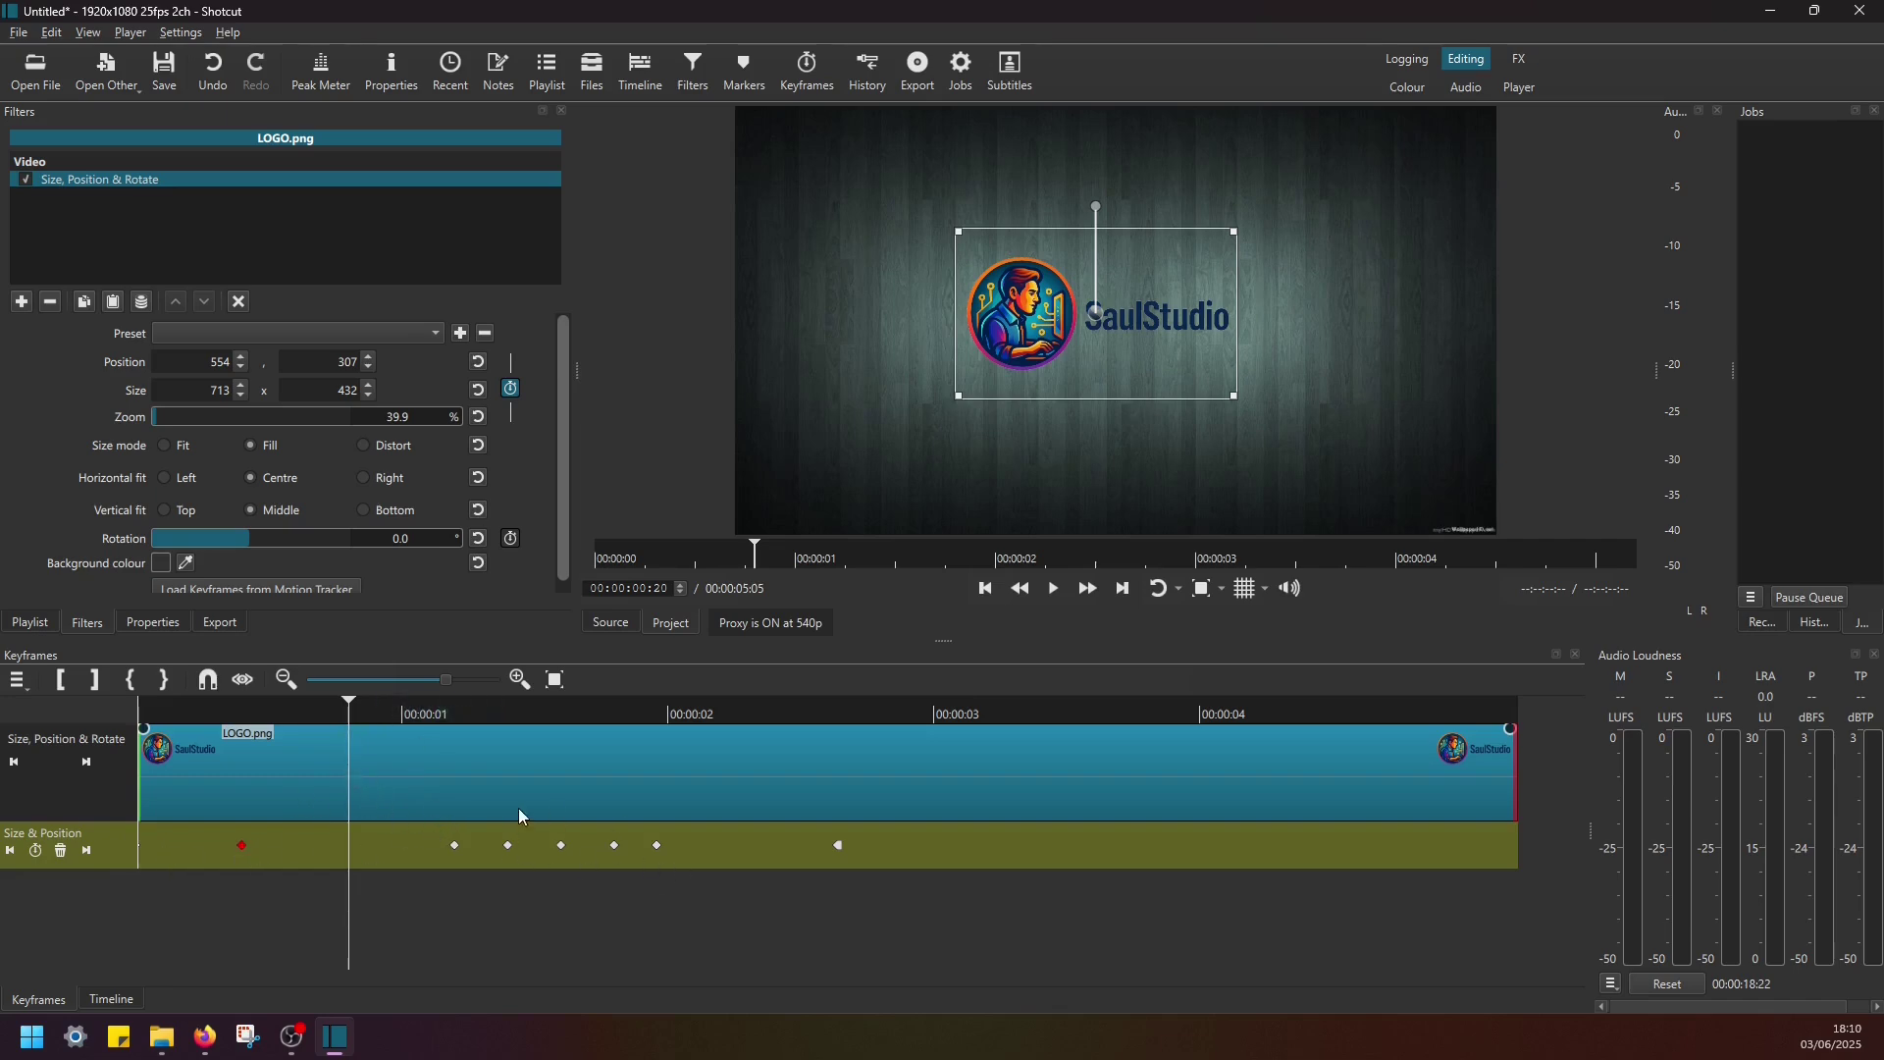
left_click_drag(286, 705, 138, 706)
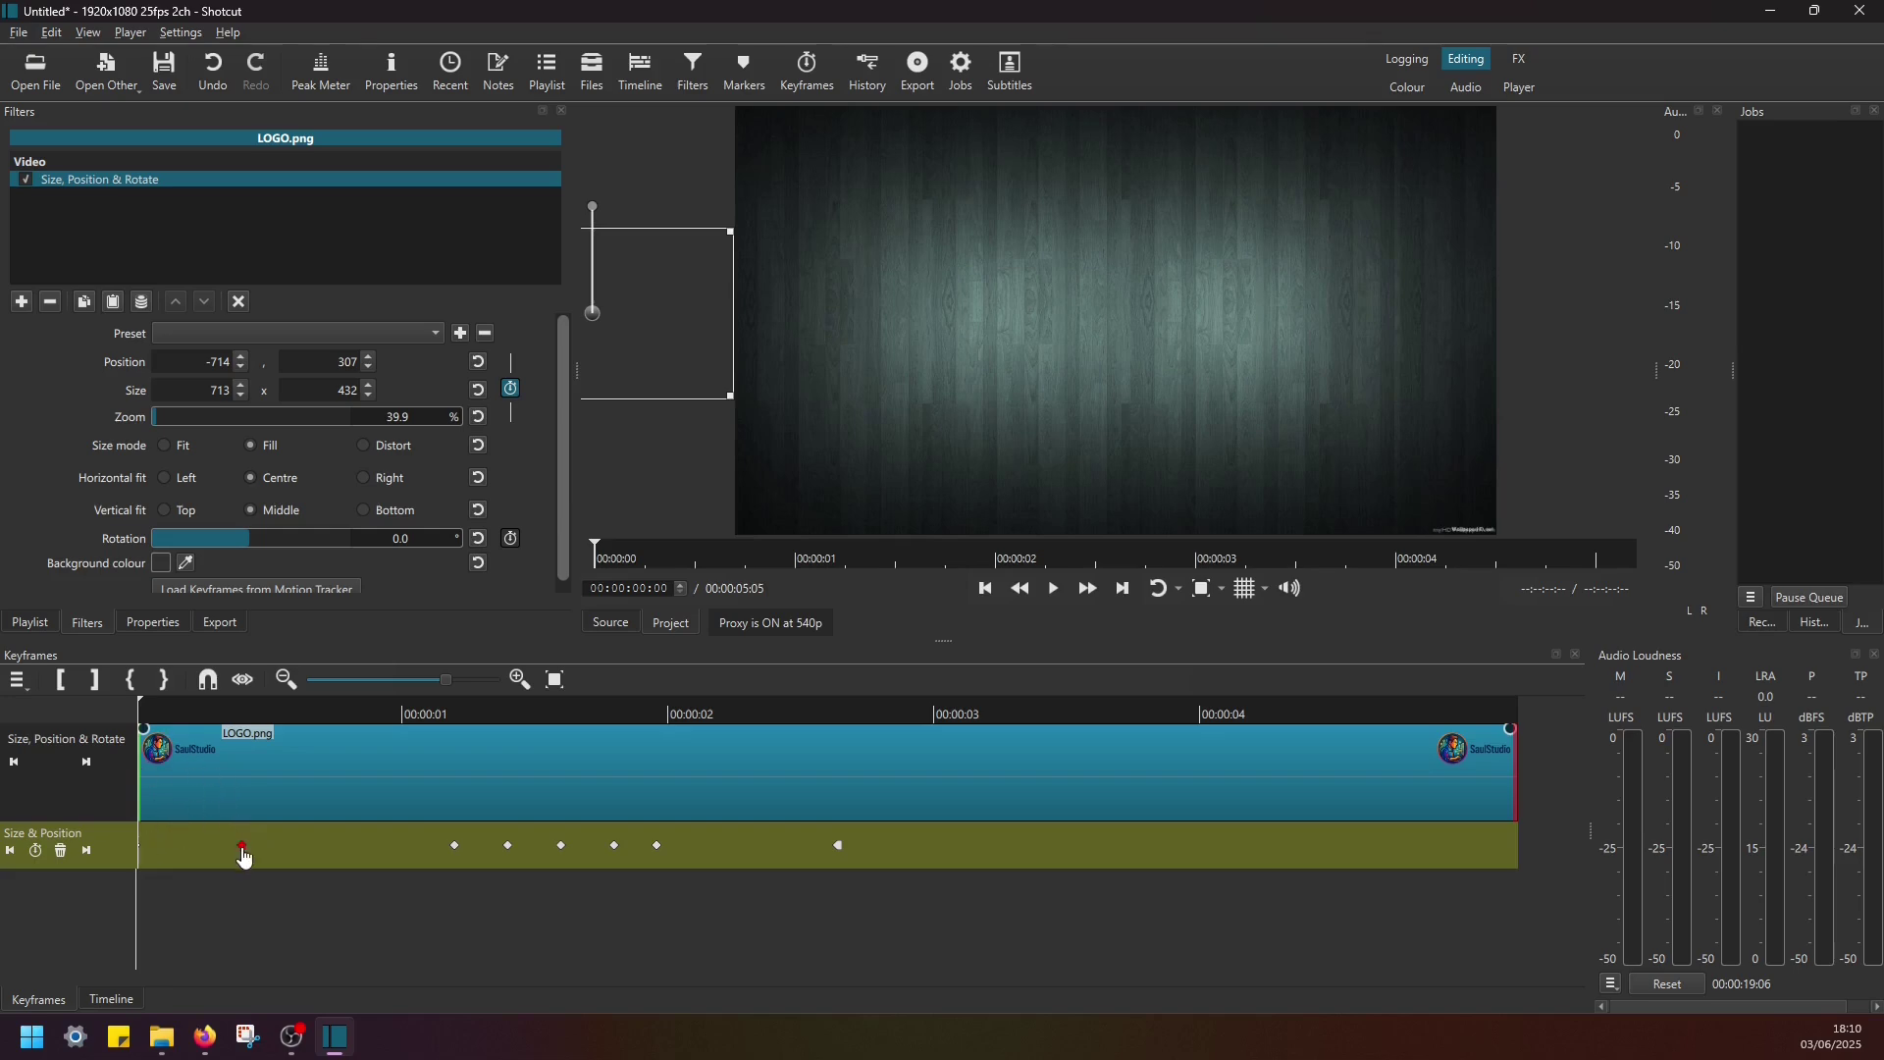
mouse_move(244, 857)
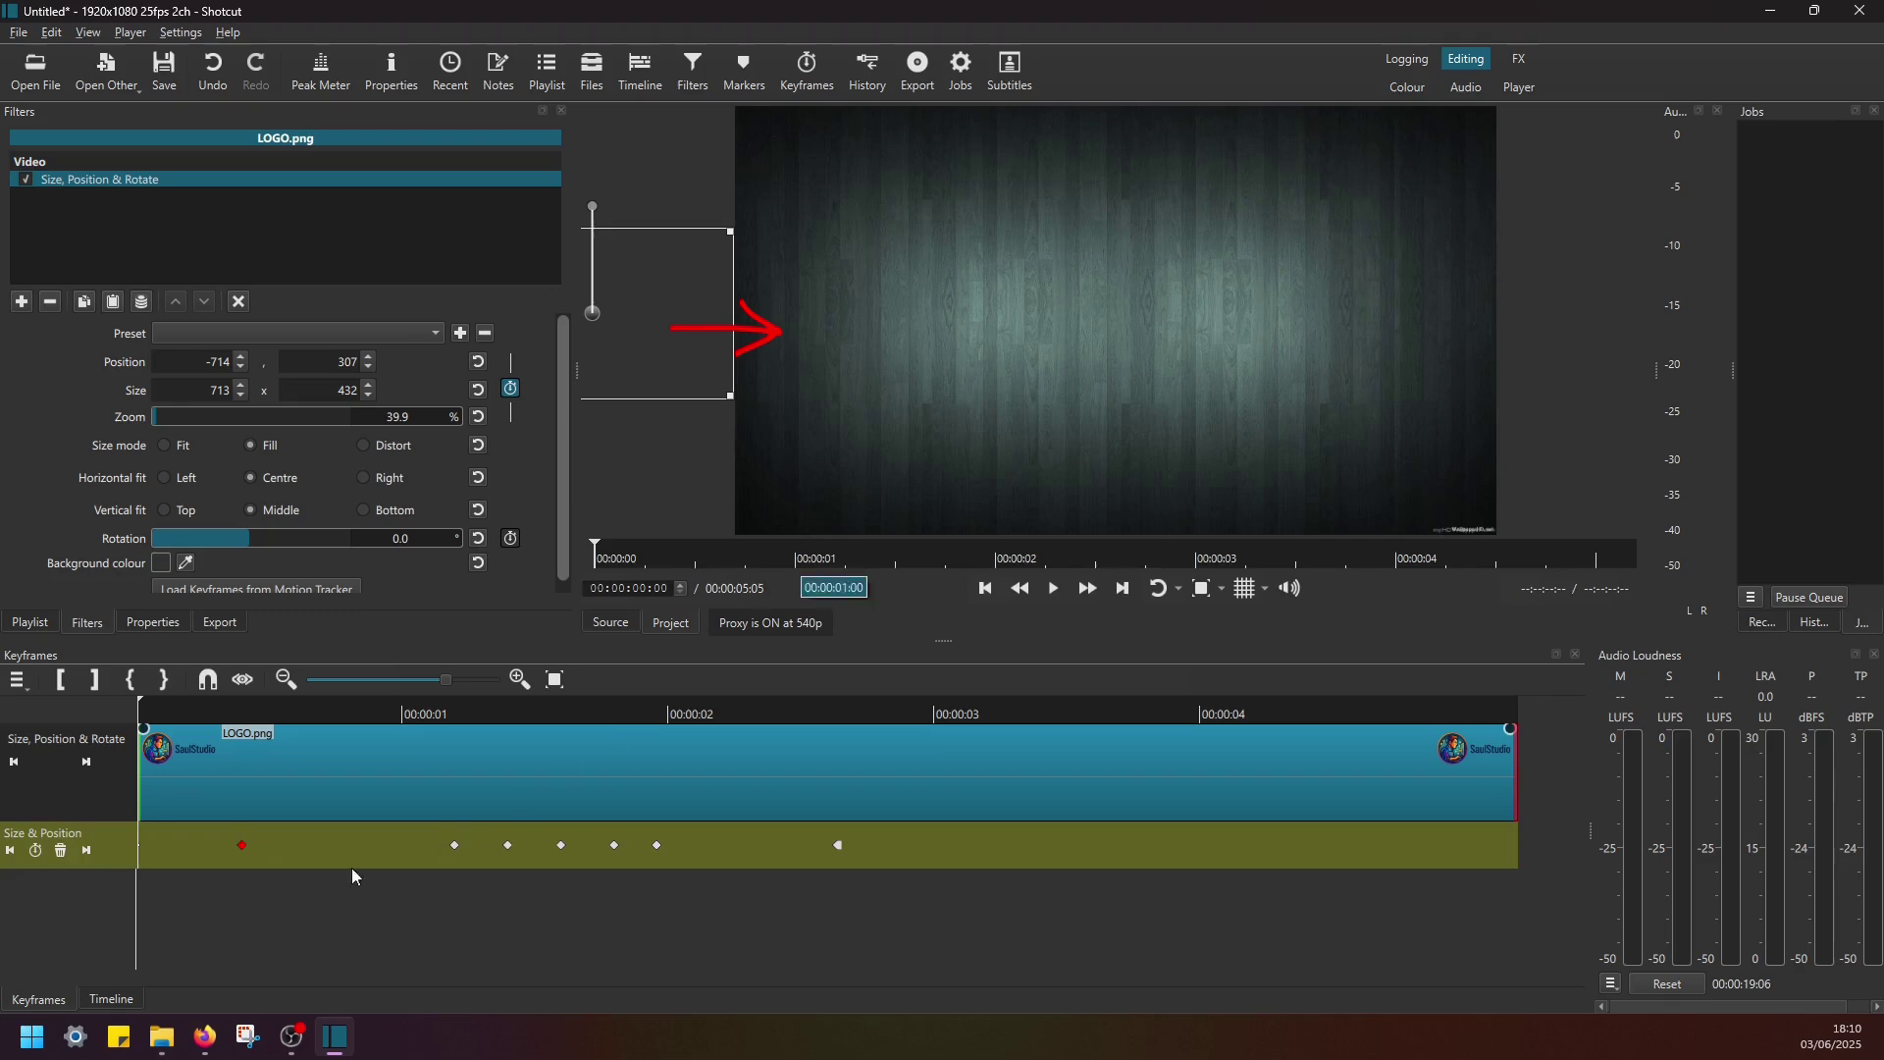
key("space")
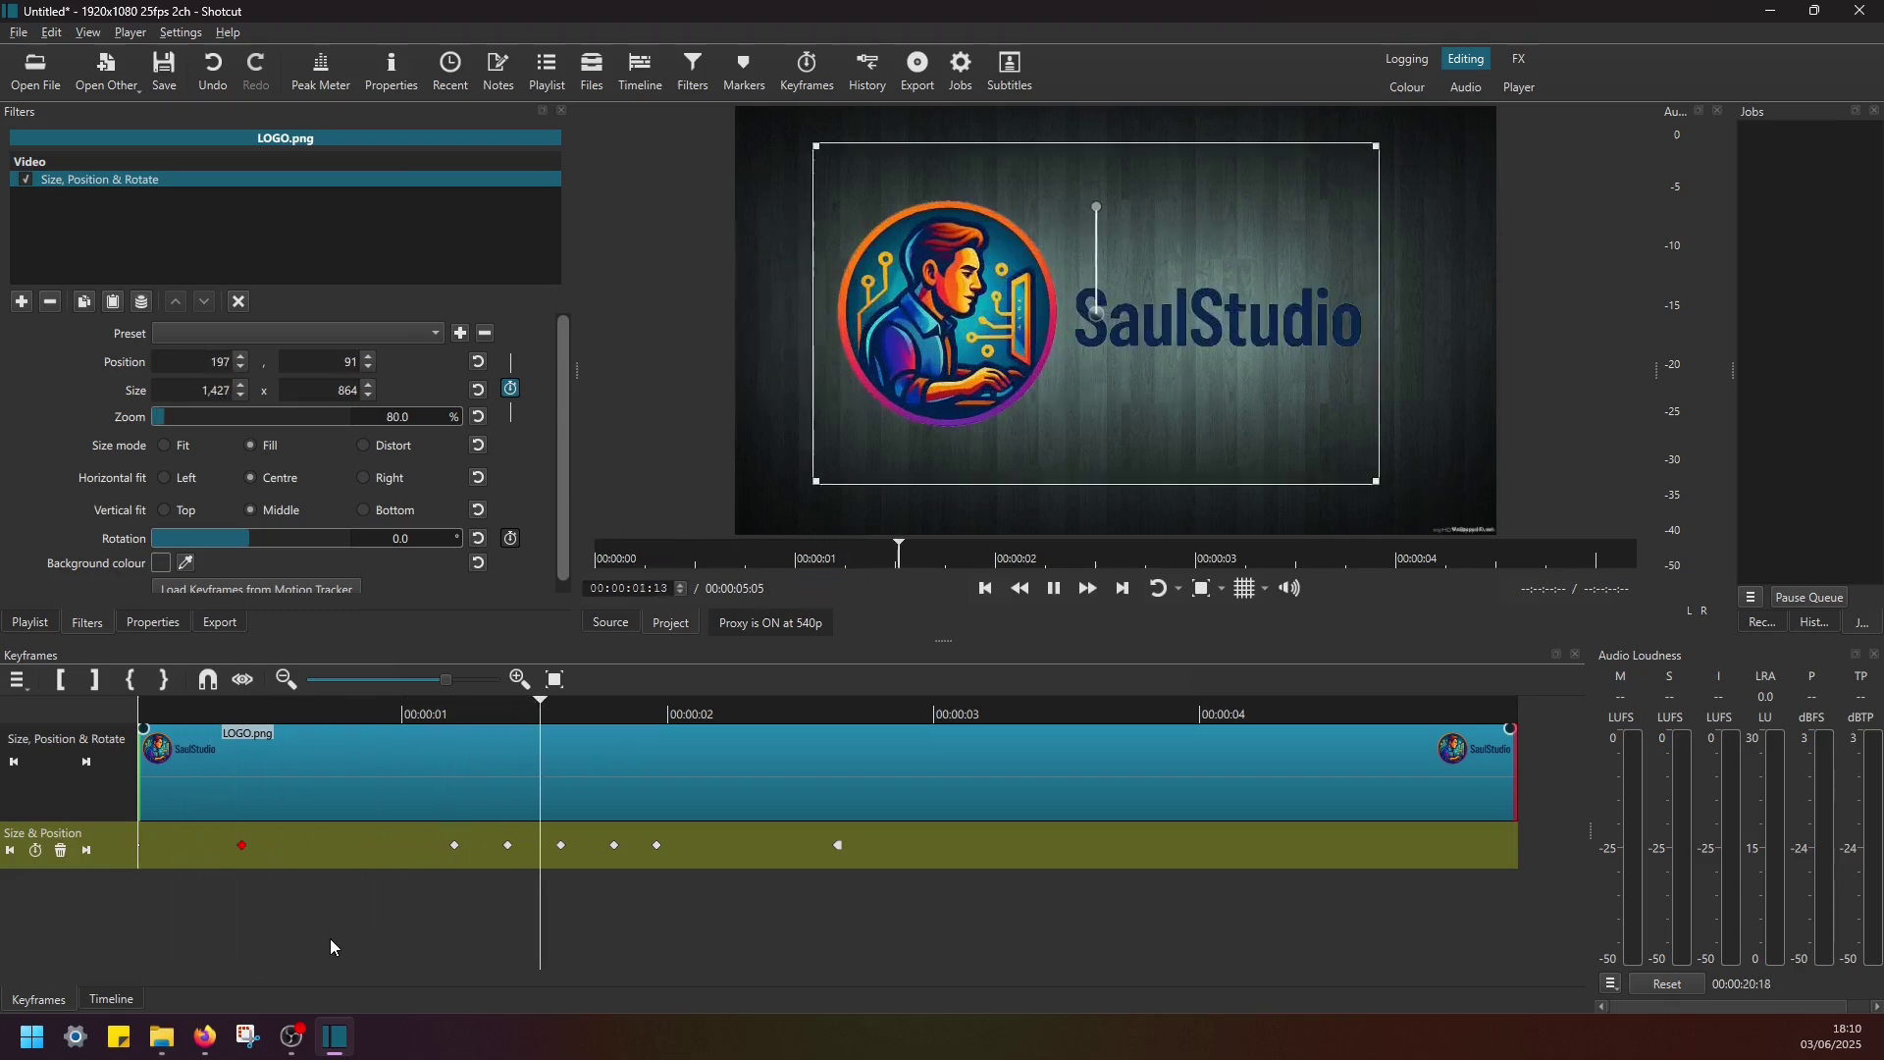
key("space")
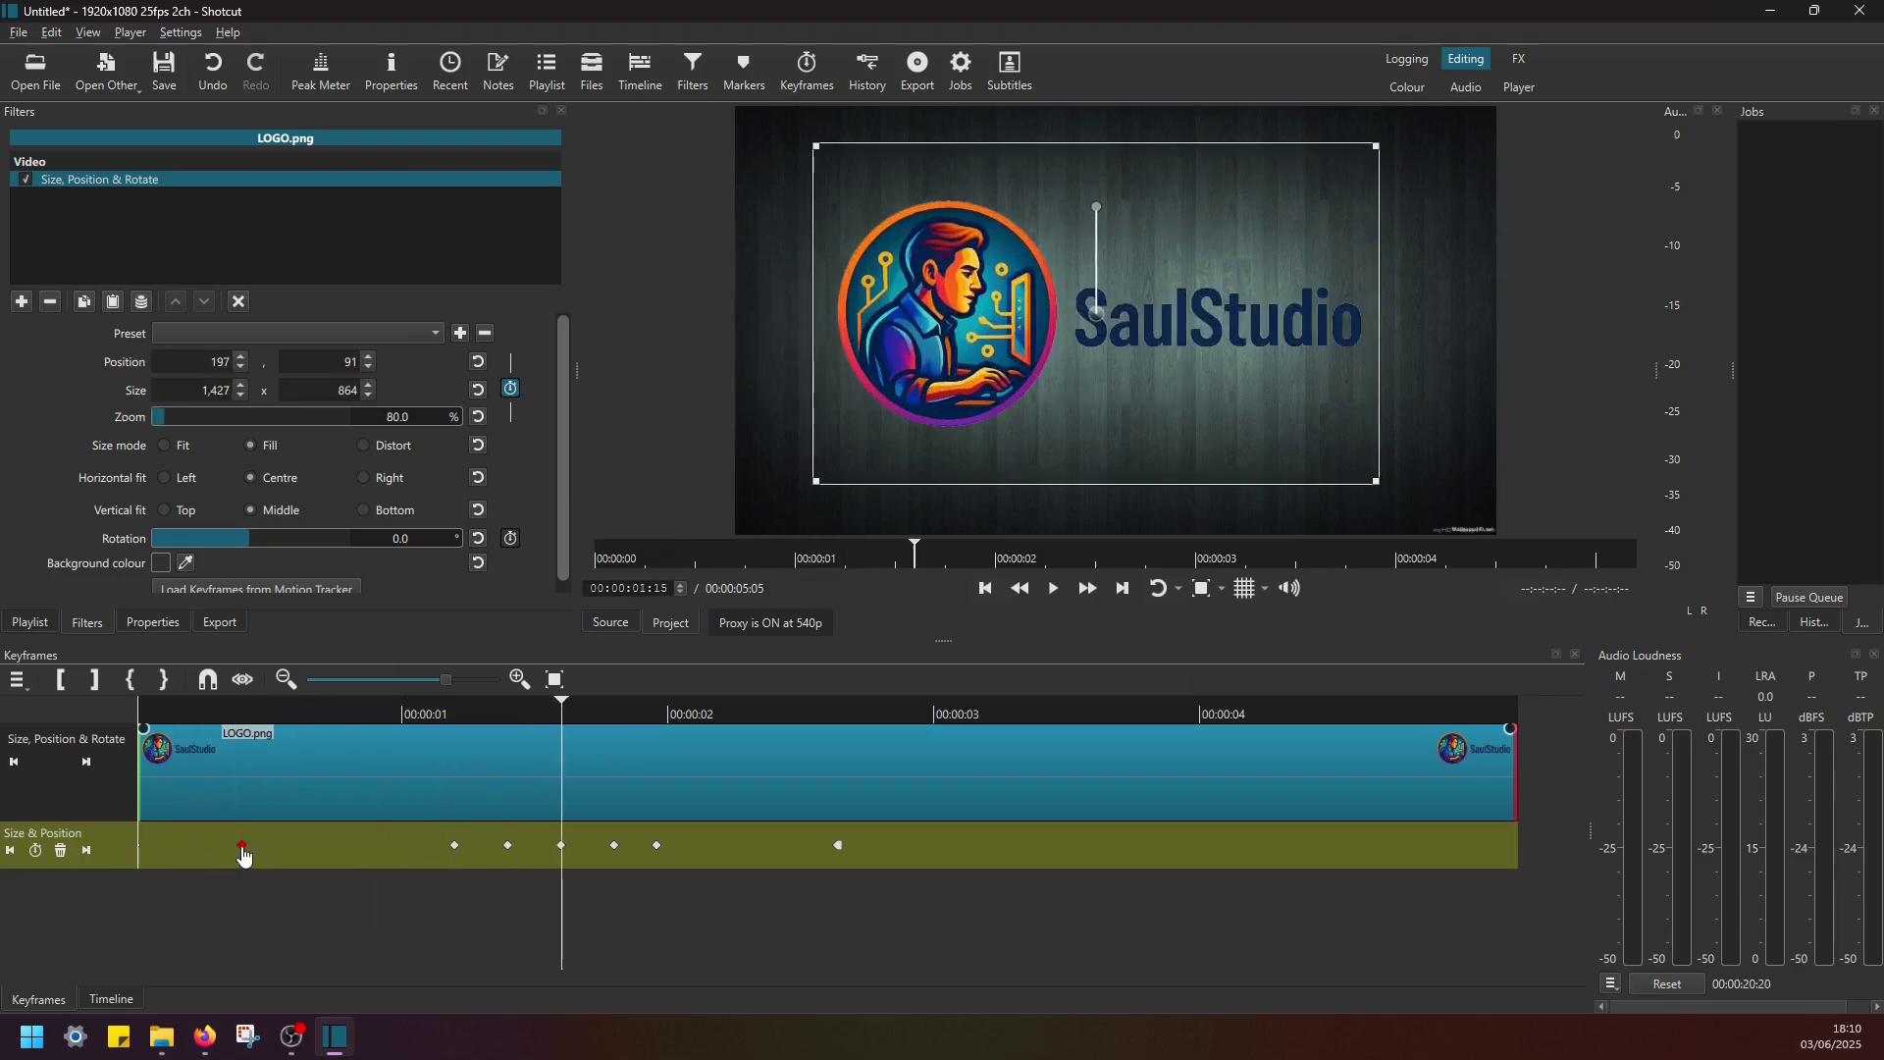
Move the first keyframe to 00:00:01:00 and replay the full logo animation.
left_click_drag(244, 858, 408, 850)
left_click_drag(288, 710, 95, 726)
key("space")
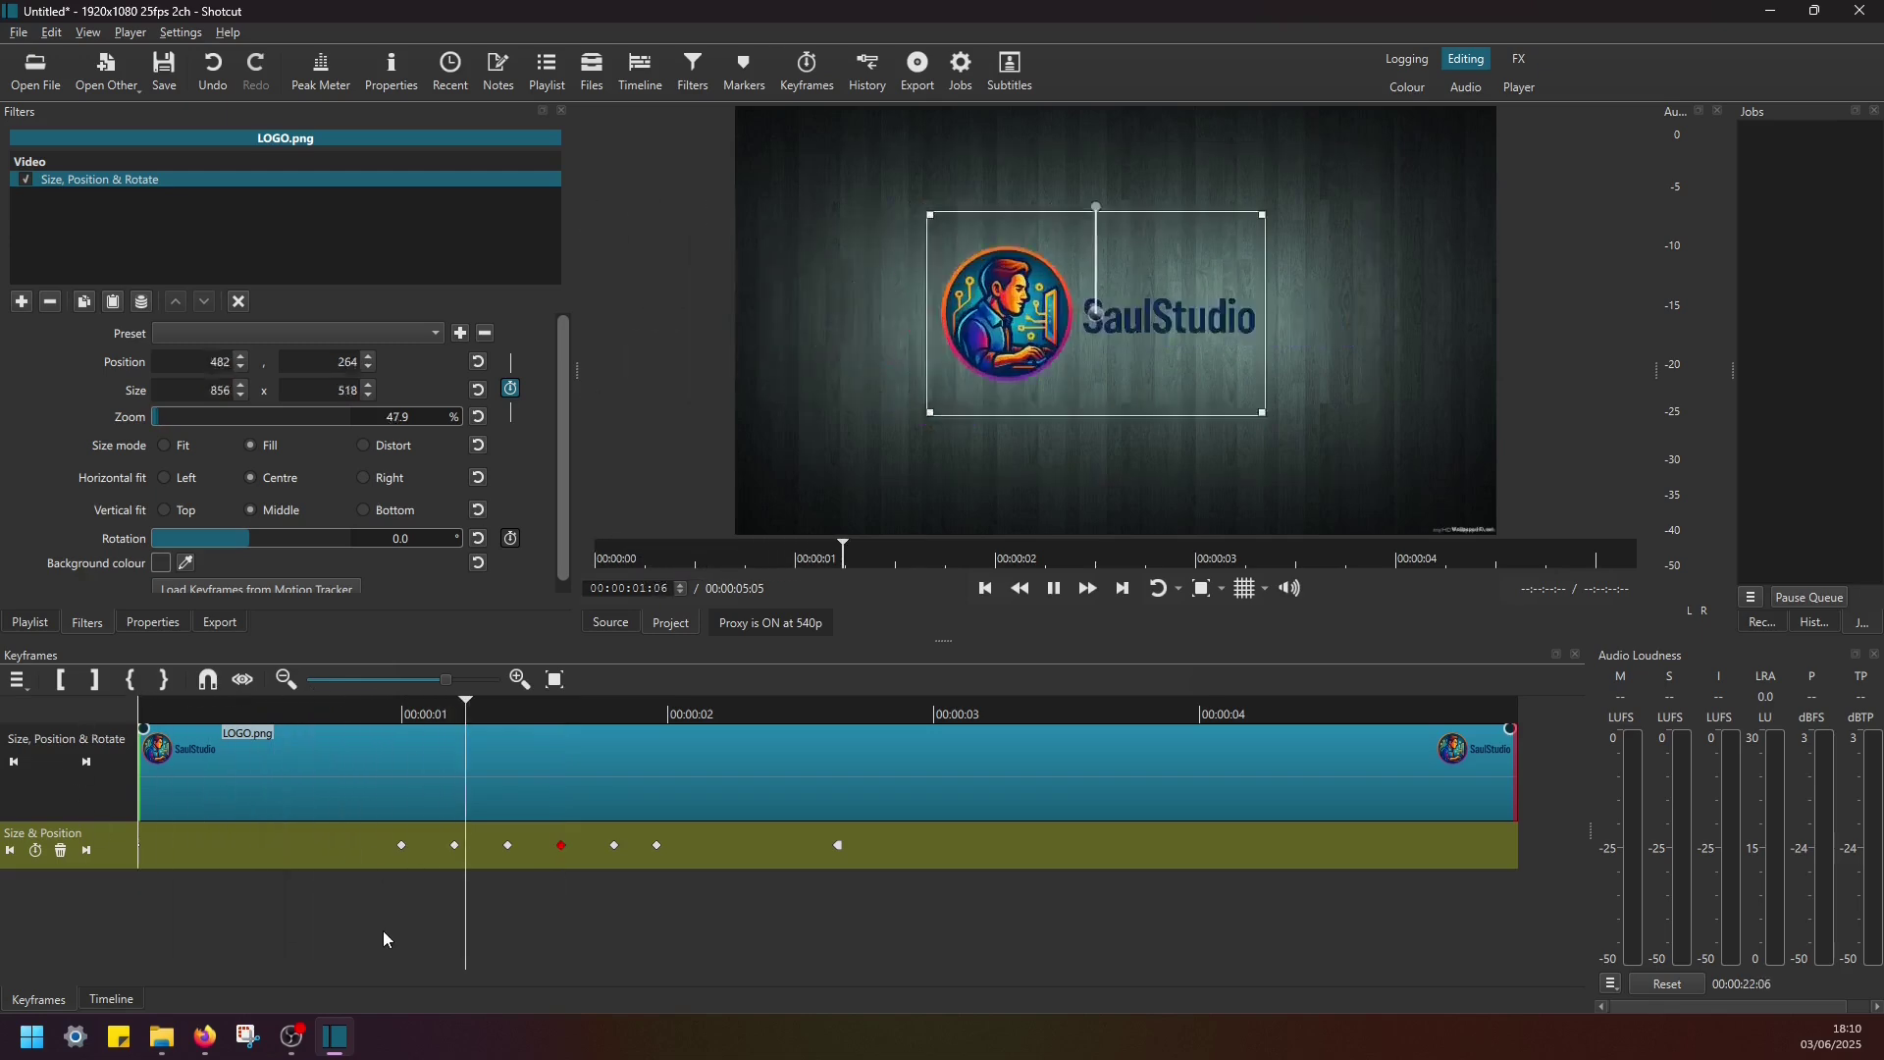
key("space")
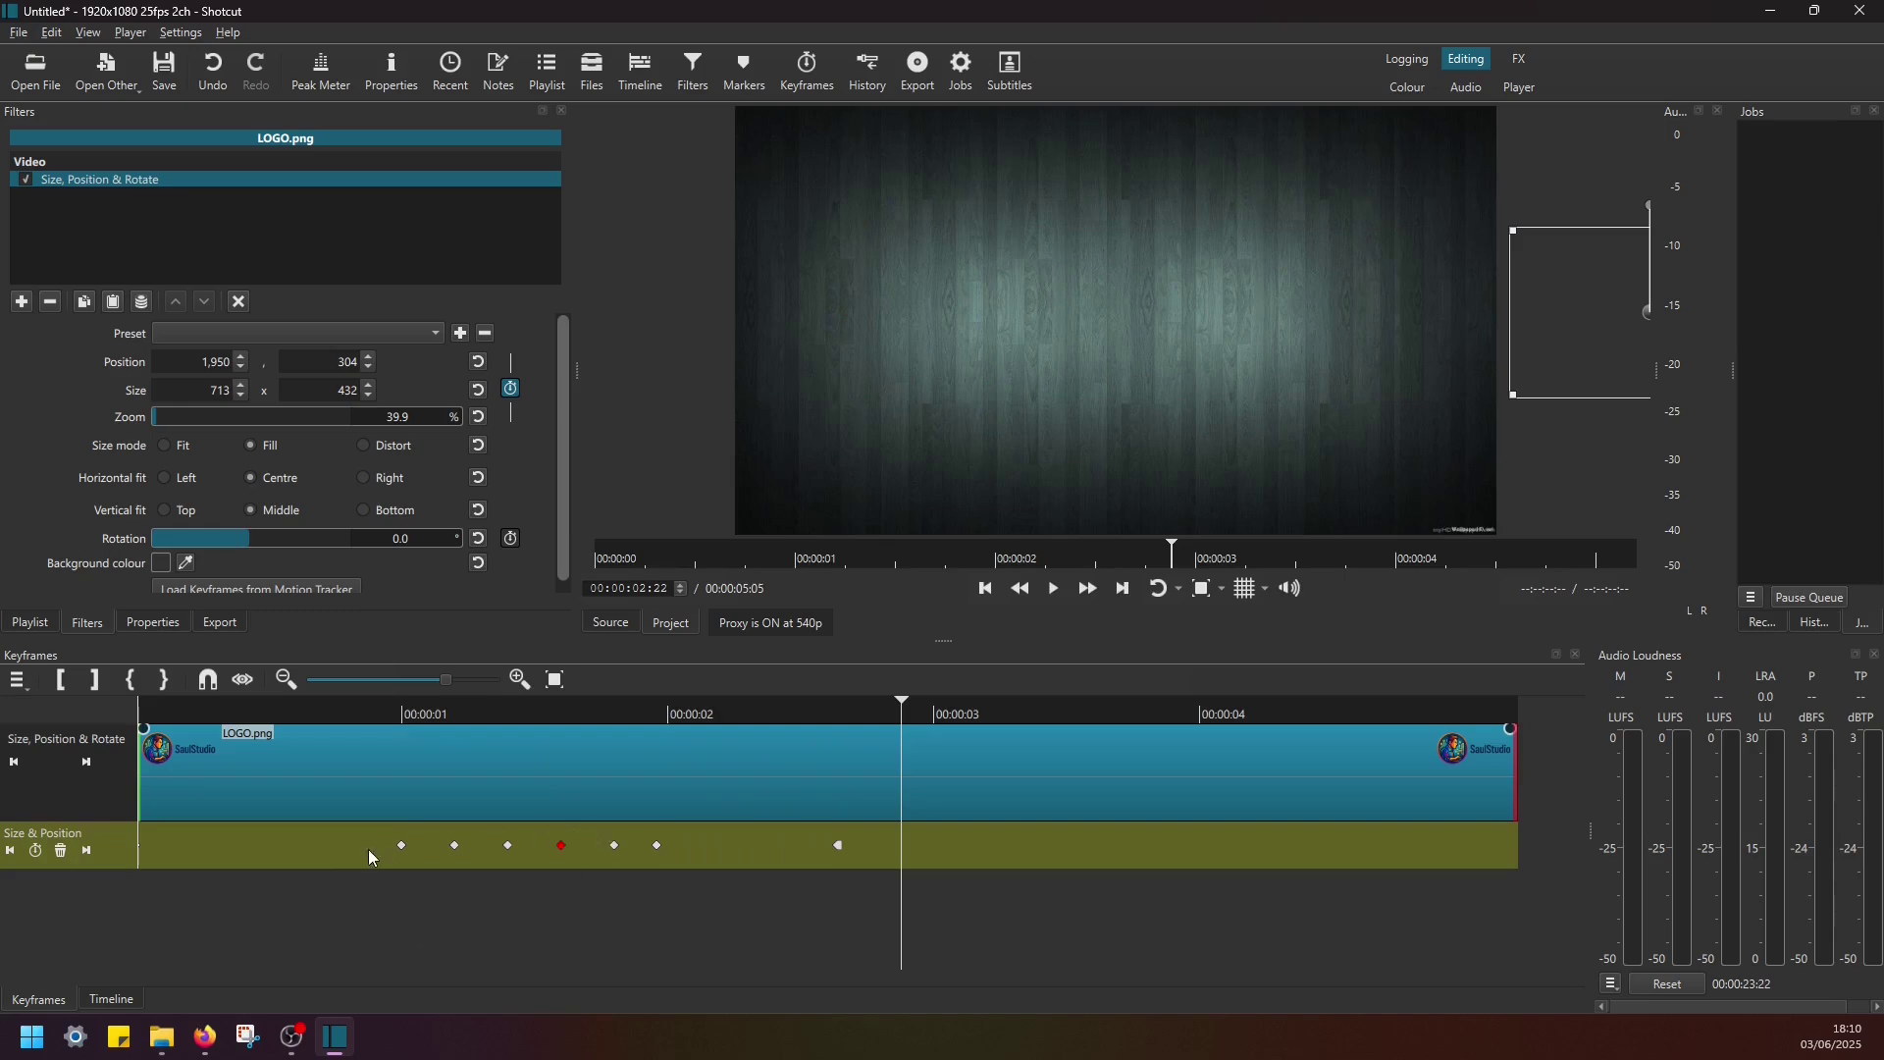
Select BACKGROUND.jpg on V1 and add a Size, Position & Rotate filter to it.
left_click(115, 998)
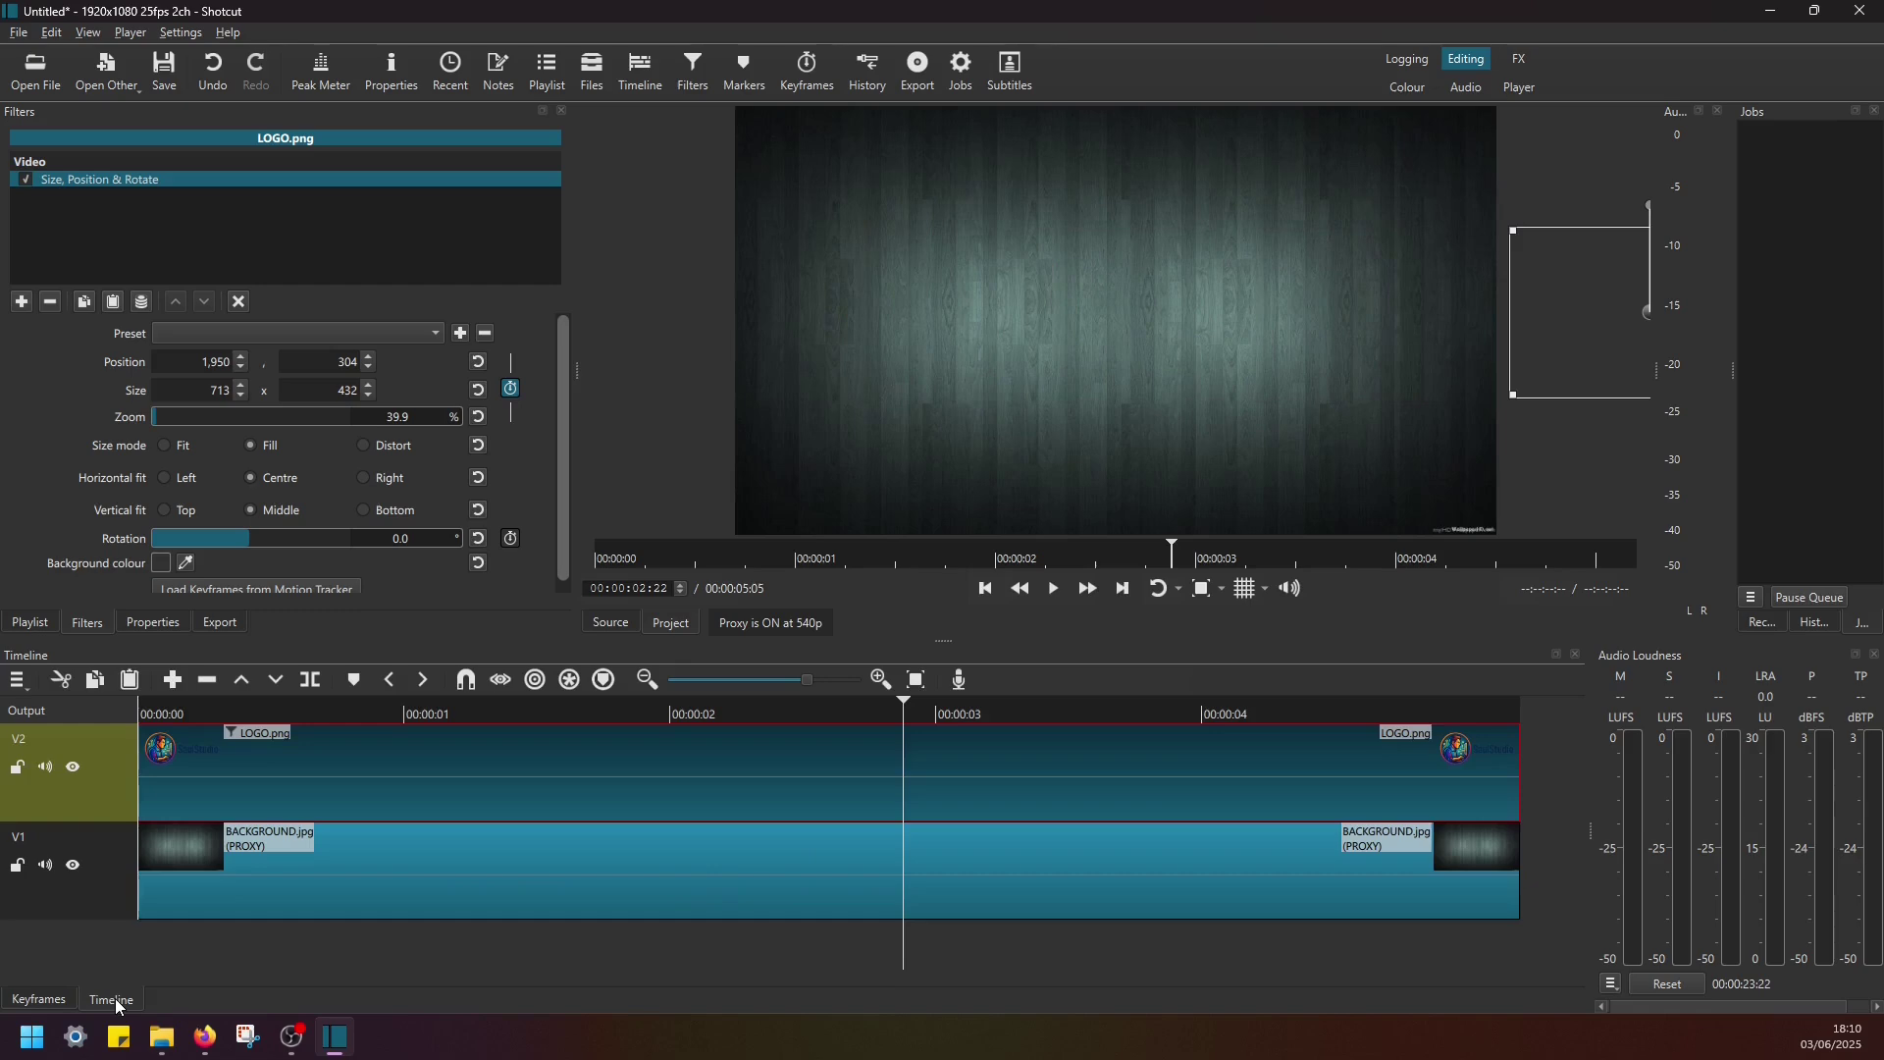
left_click(329, 857)
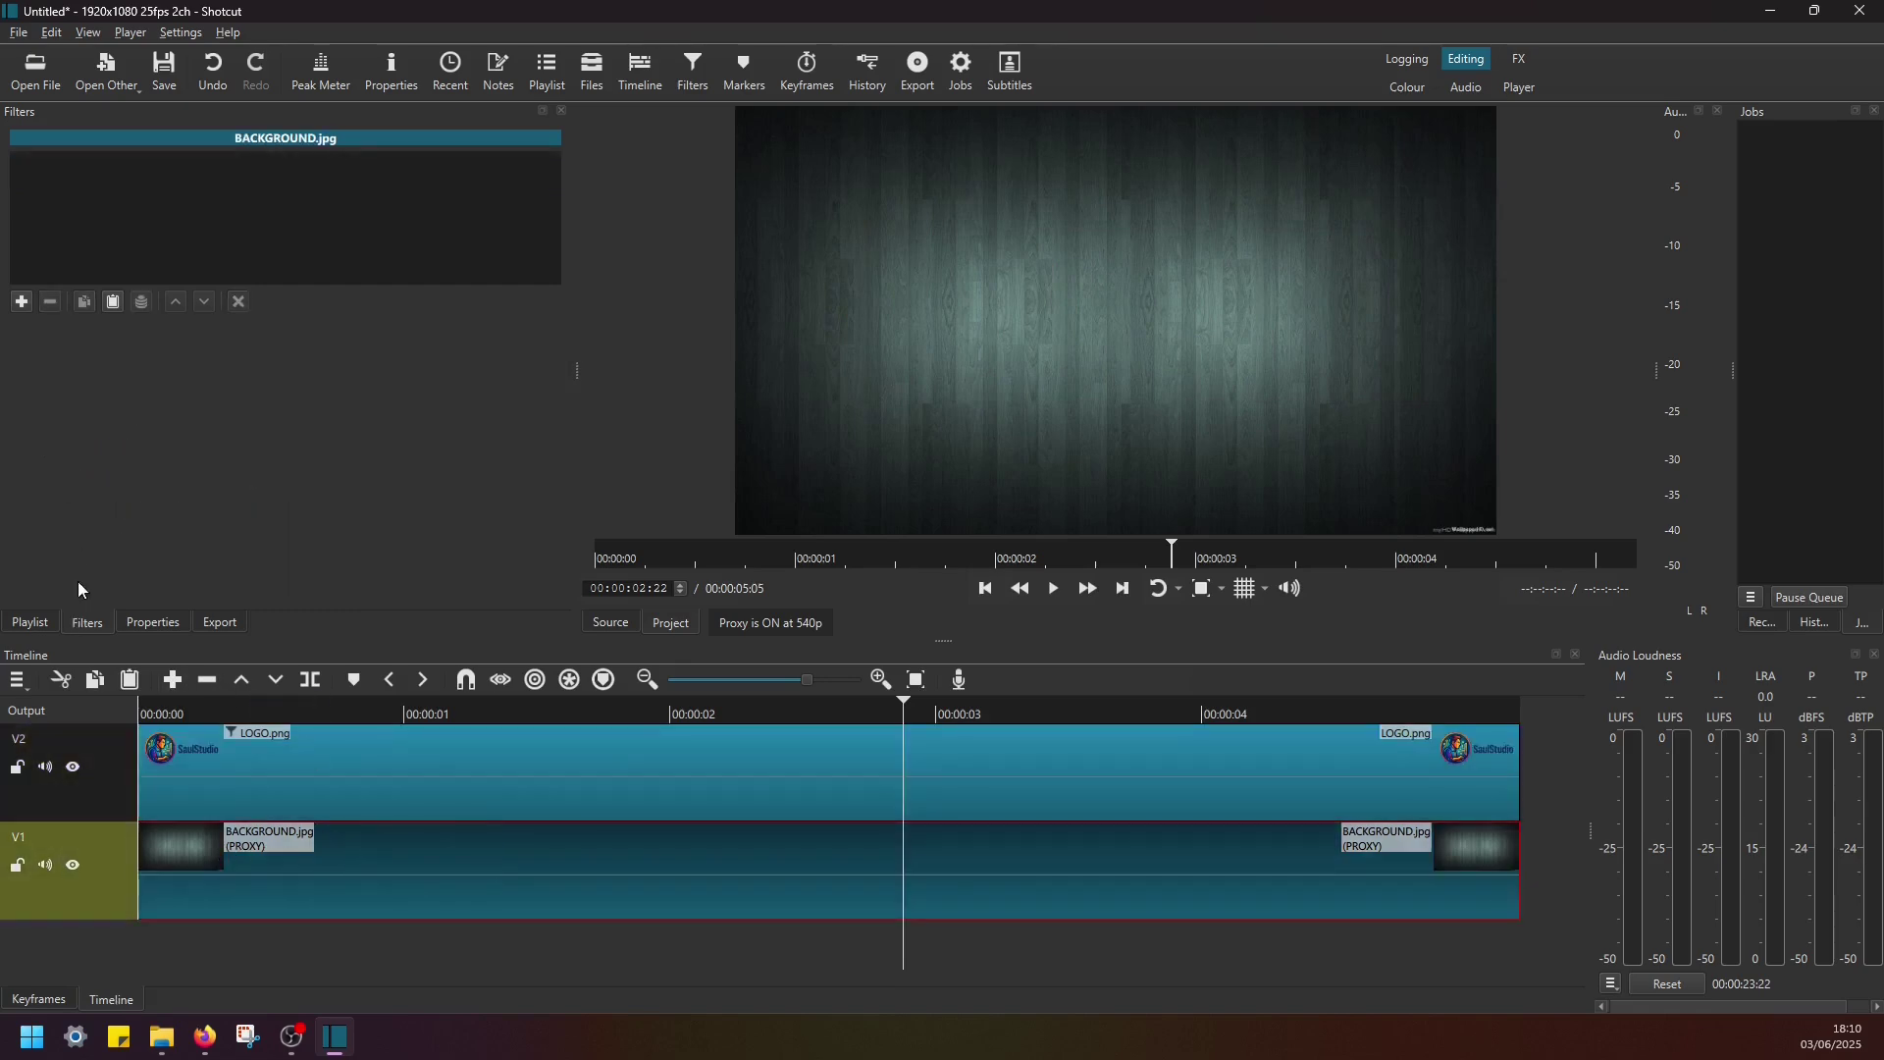
left_click(21, 301)
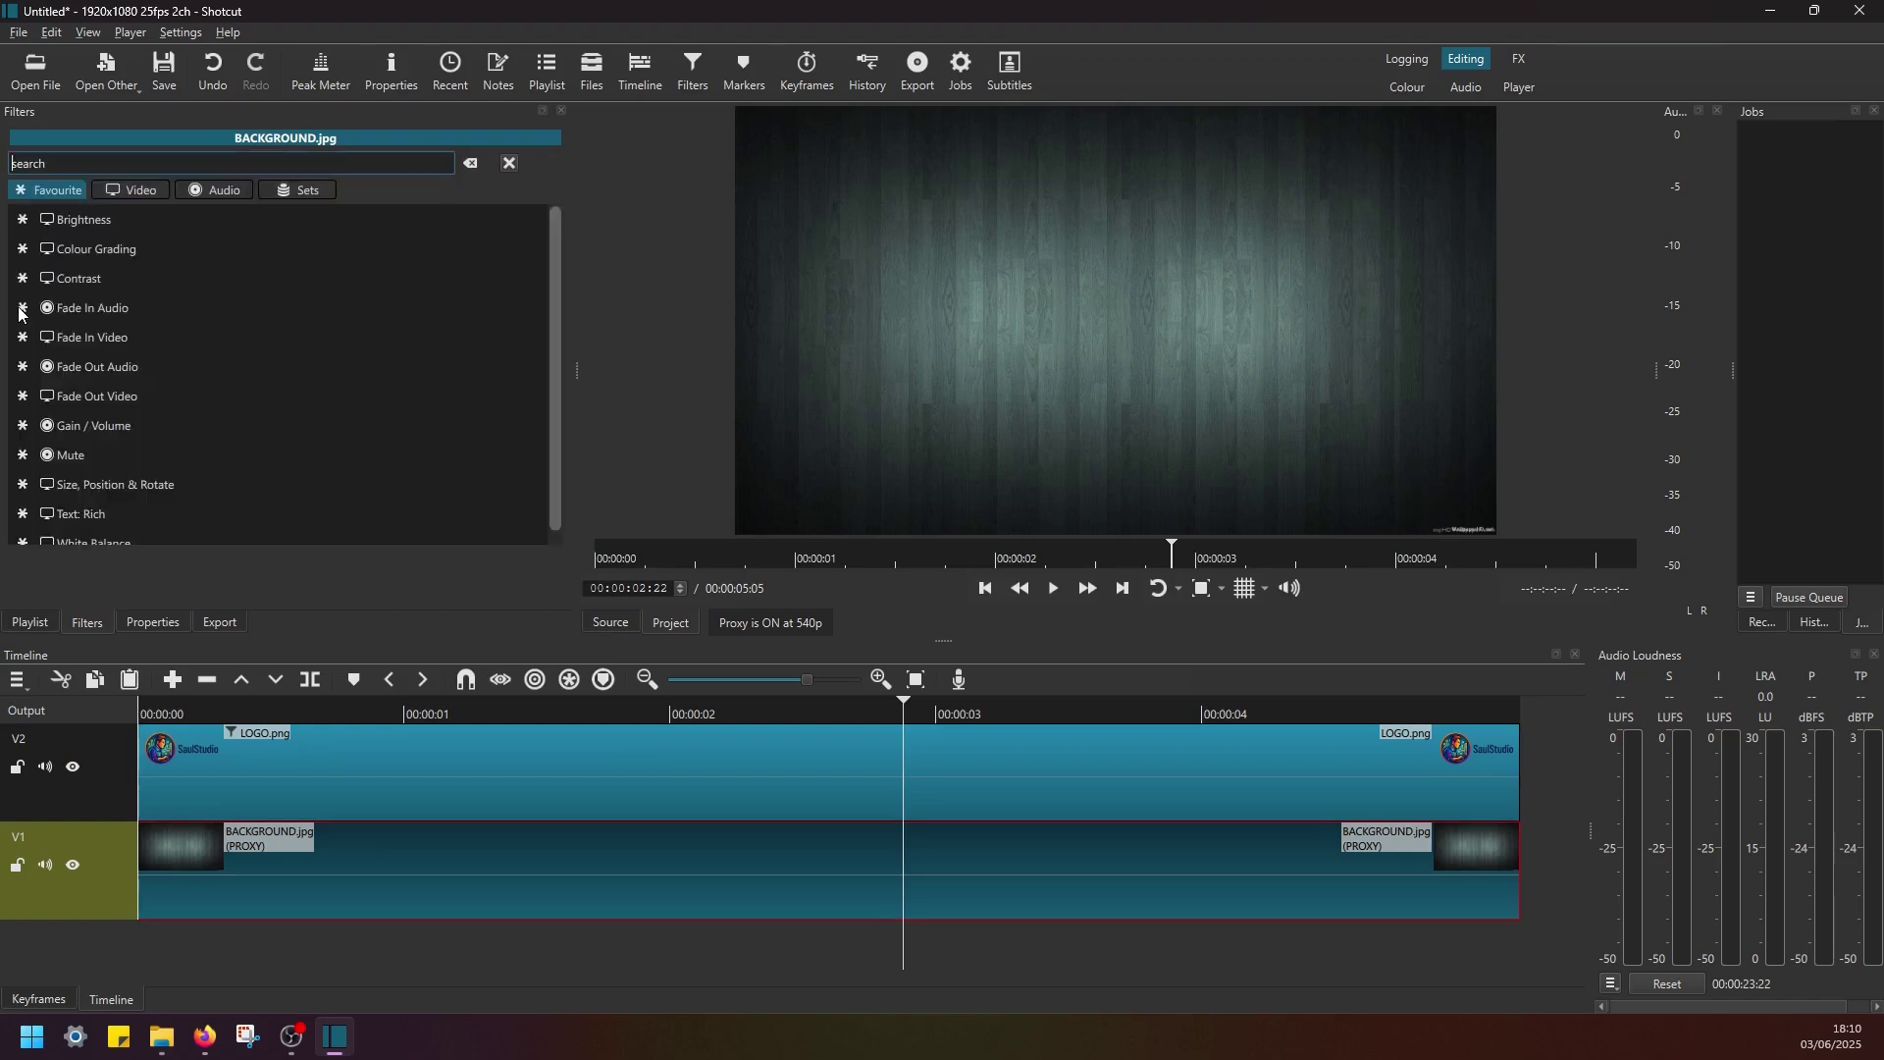
left_click(183, 484)
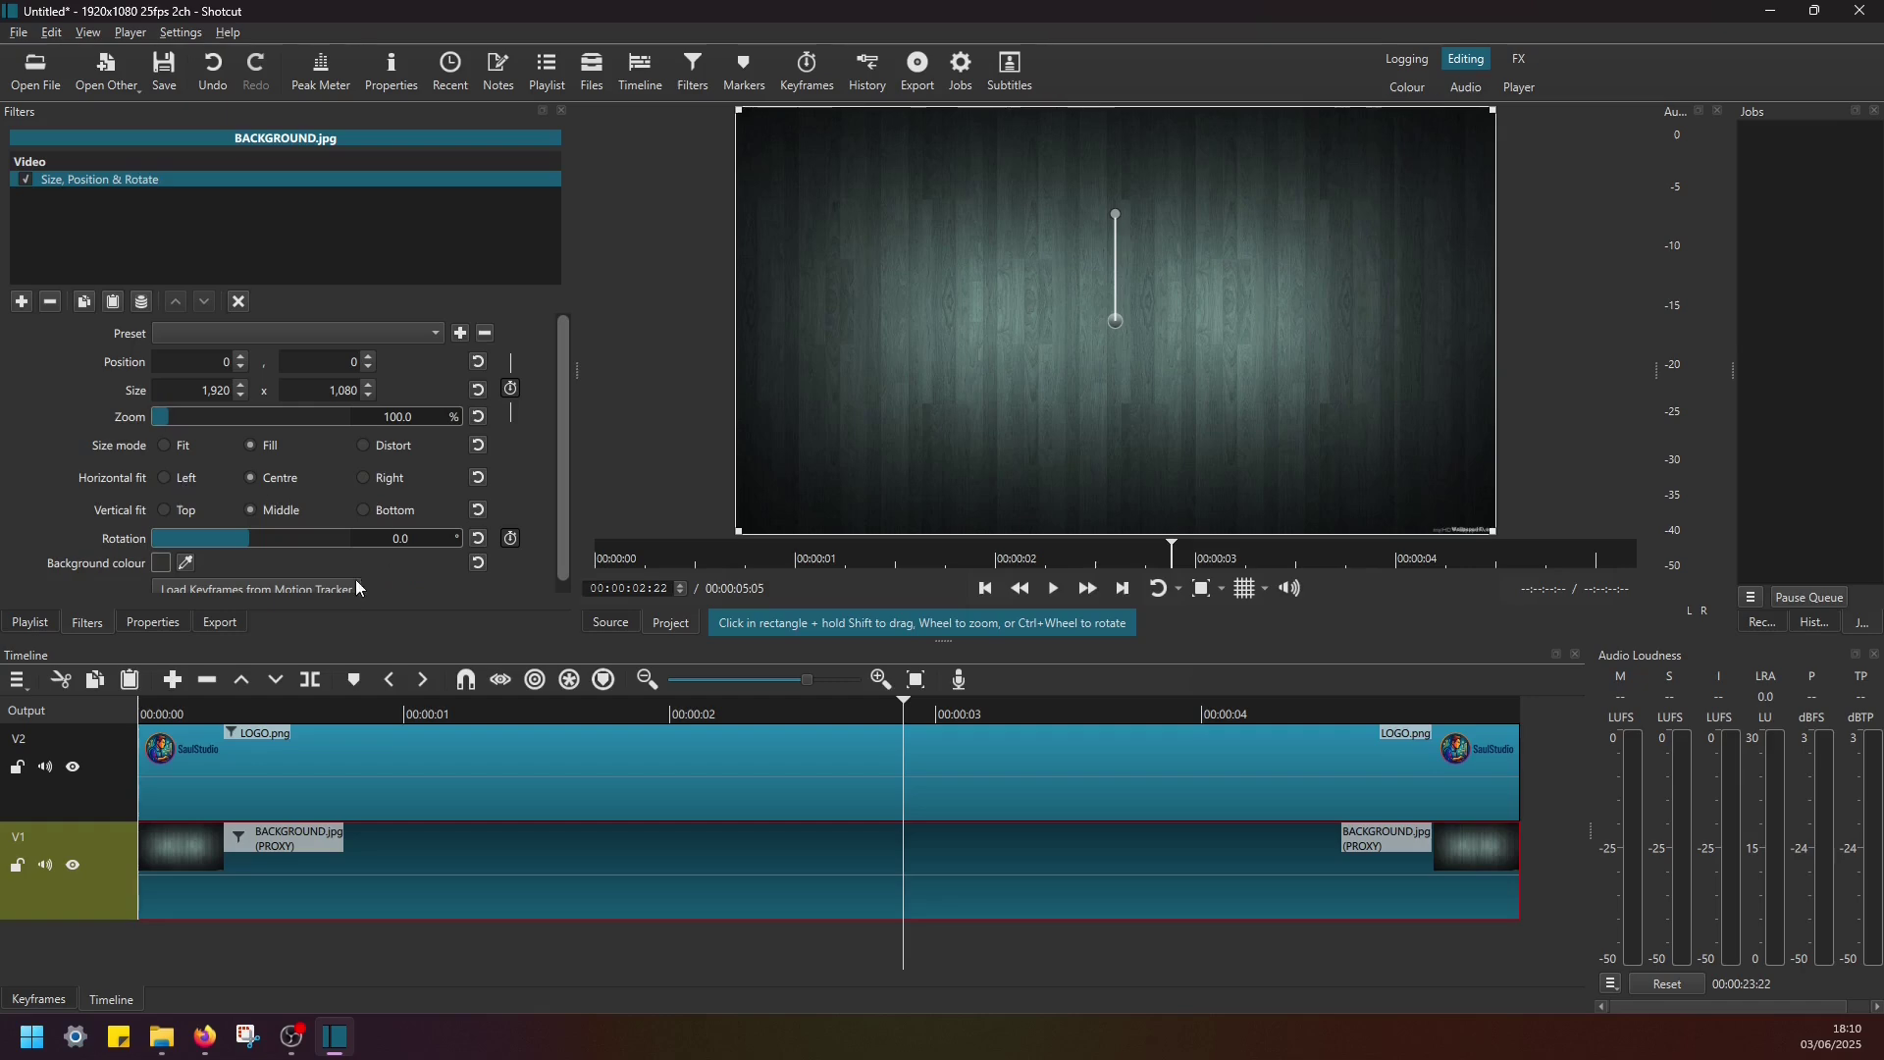
left_click(142, 713)
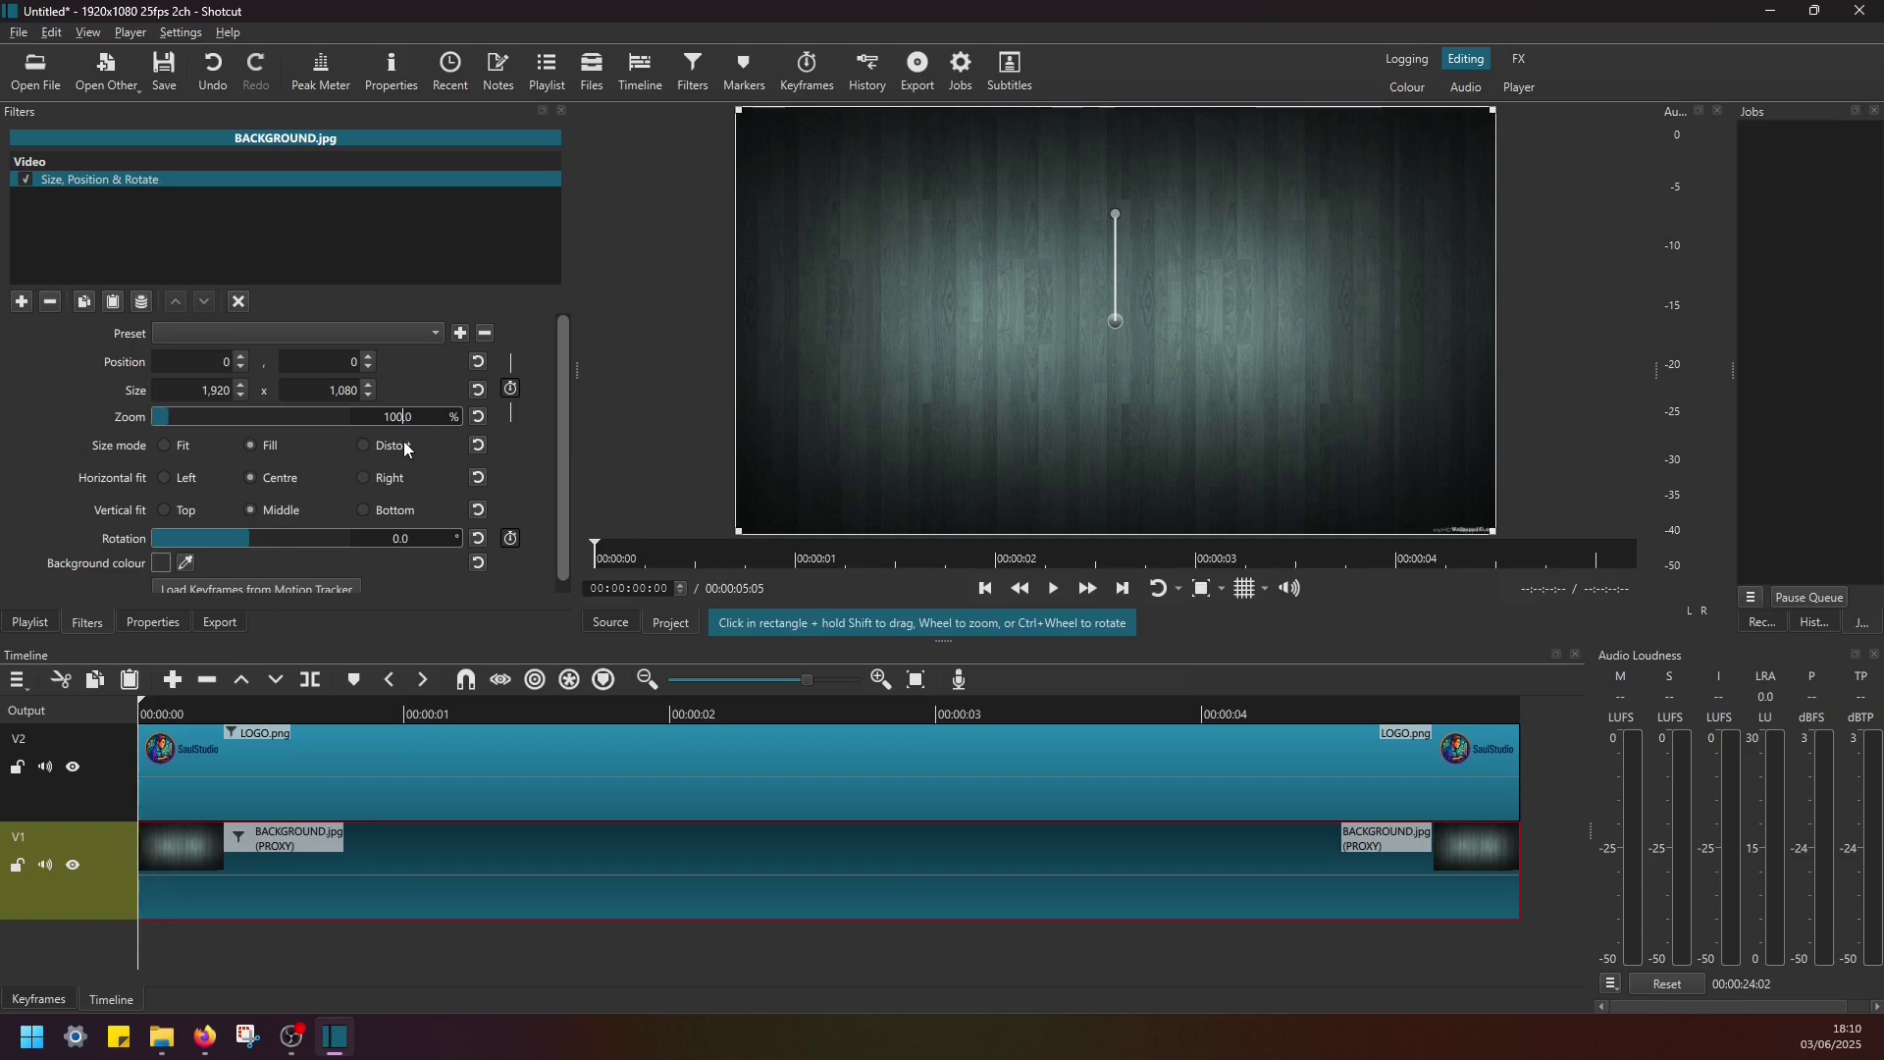
Set the background's starting zoom to 180% and enable Size & Position keyframes.
key("BackSpace")
key("BackSpace")
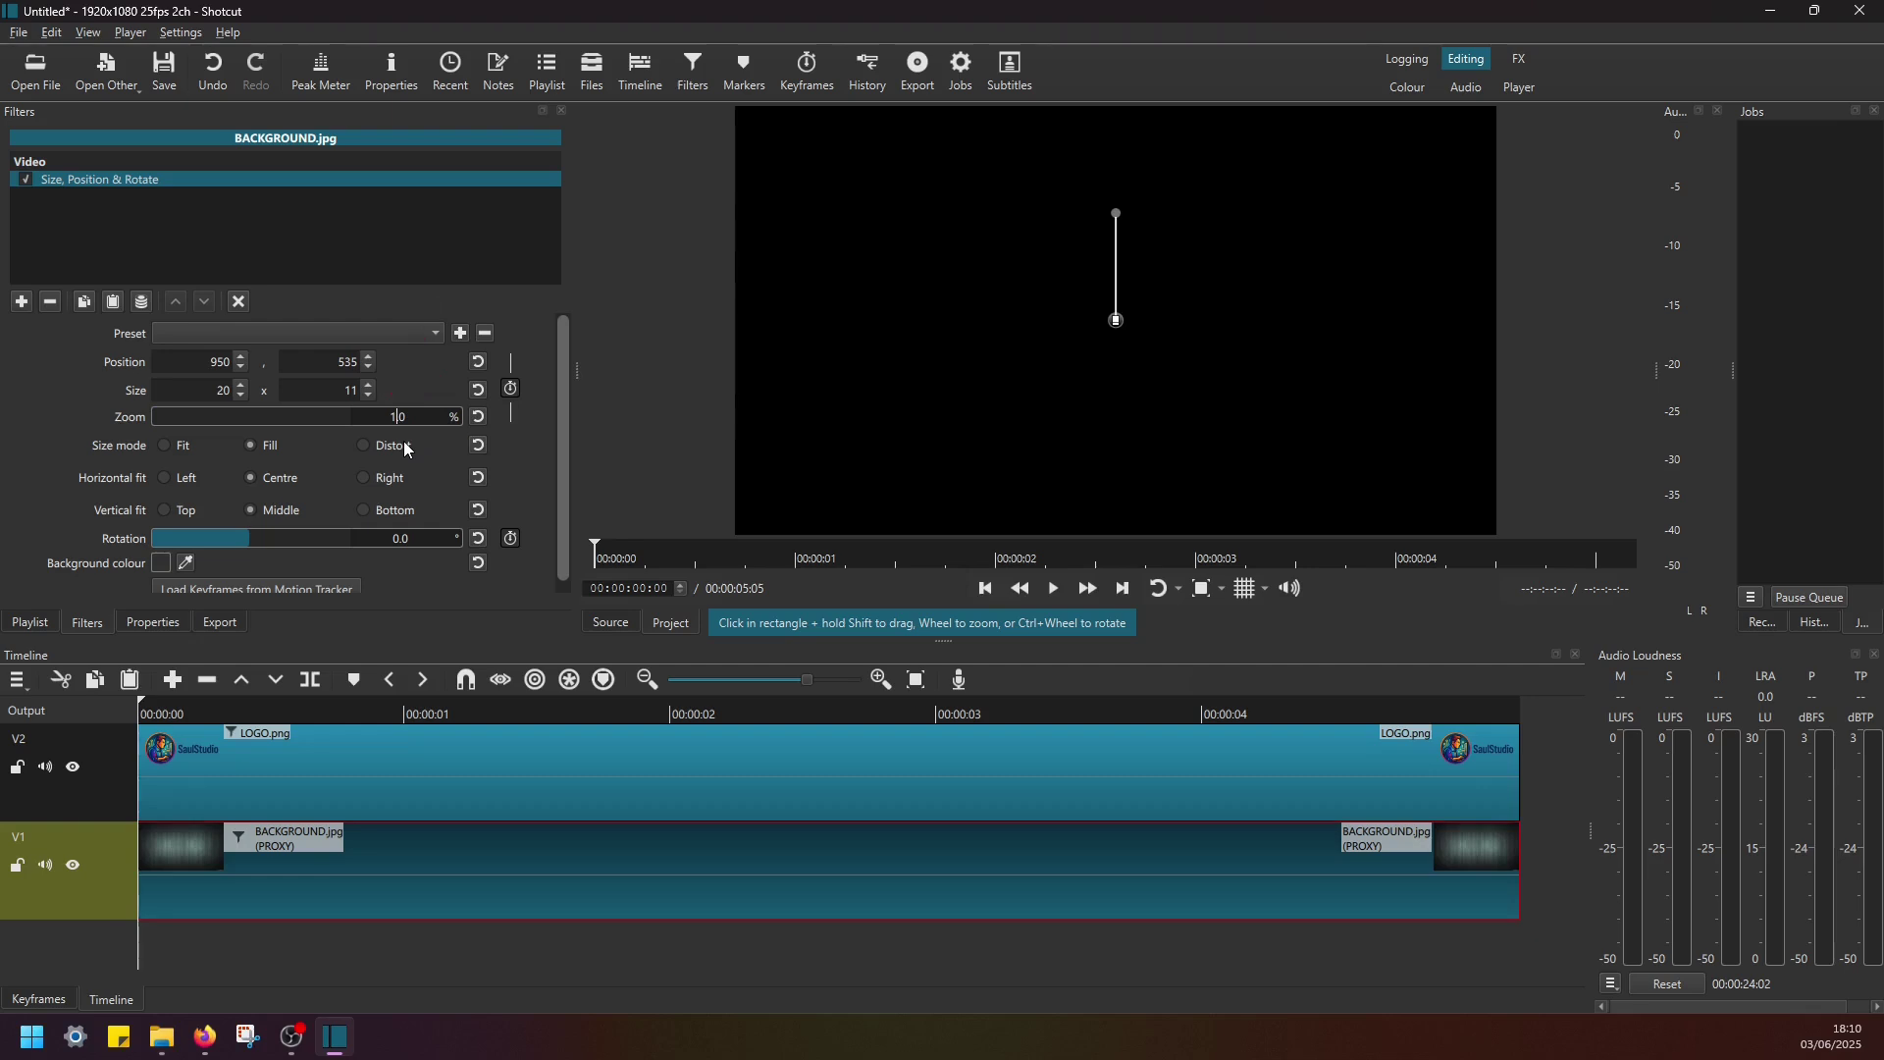
type("80")
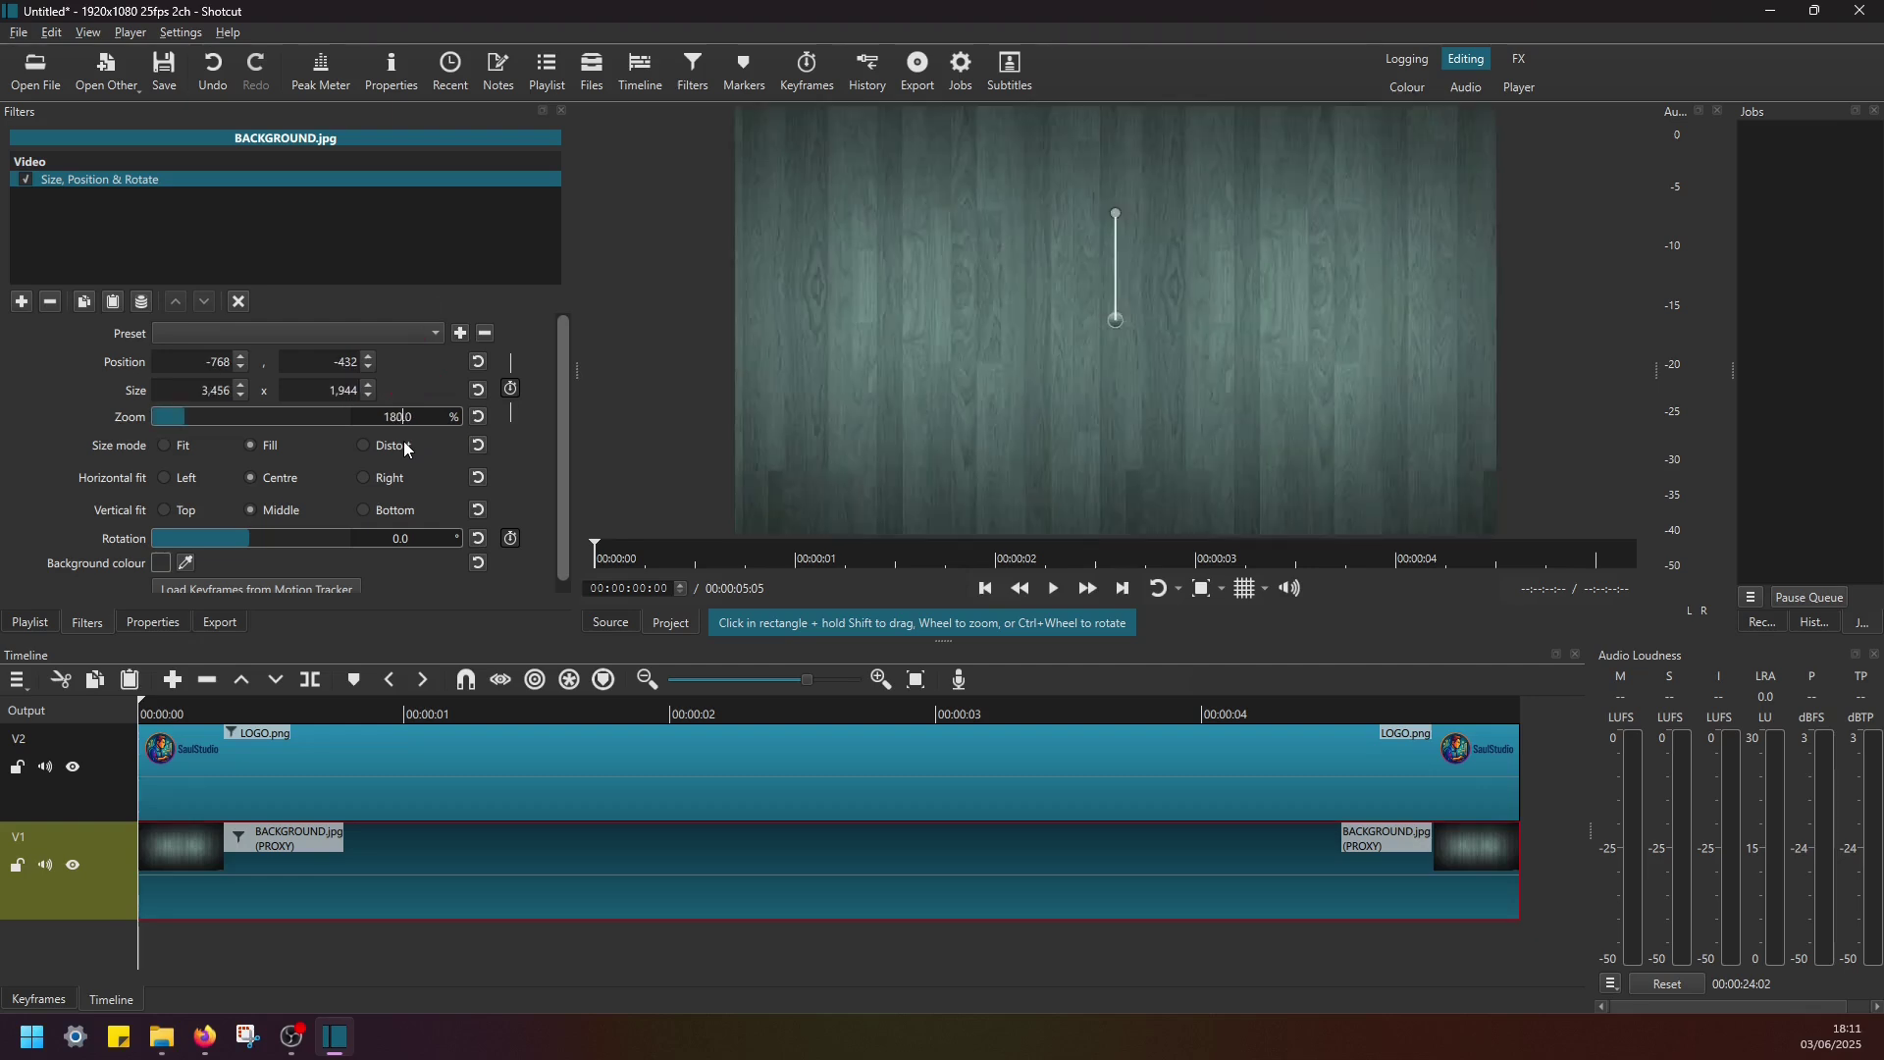
left_click(510, 389)
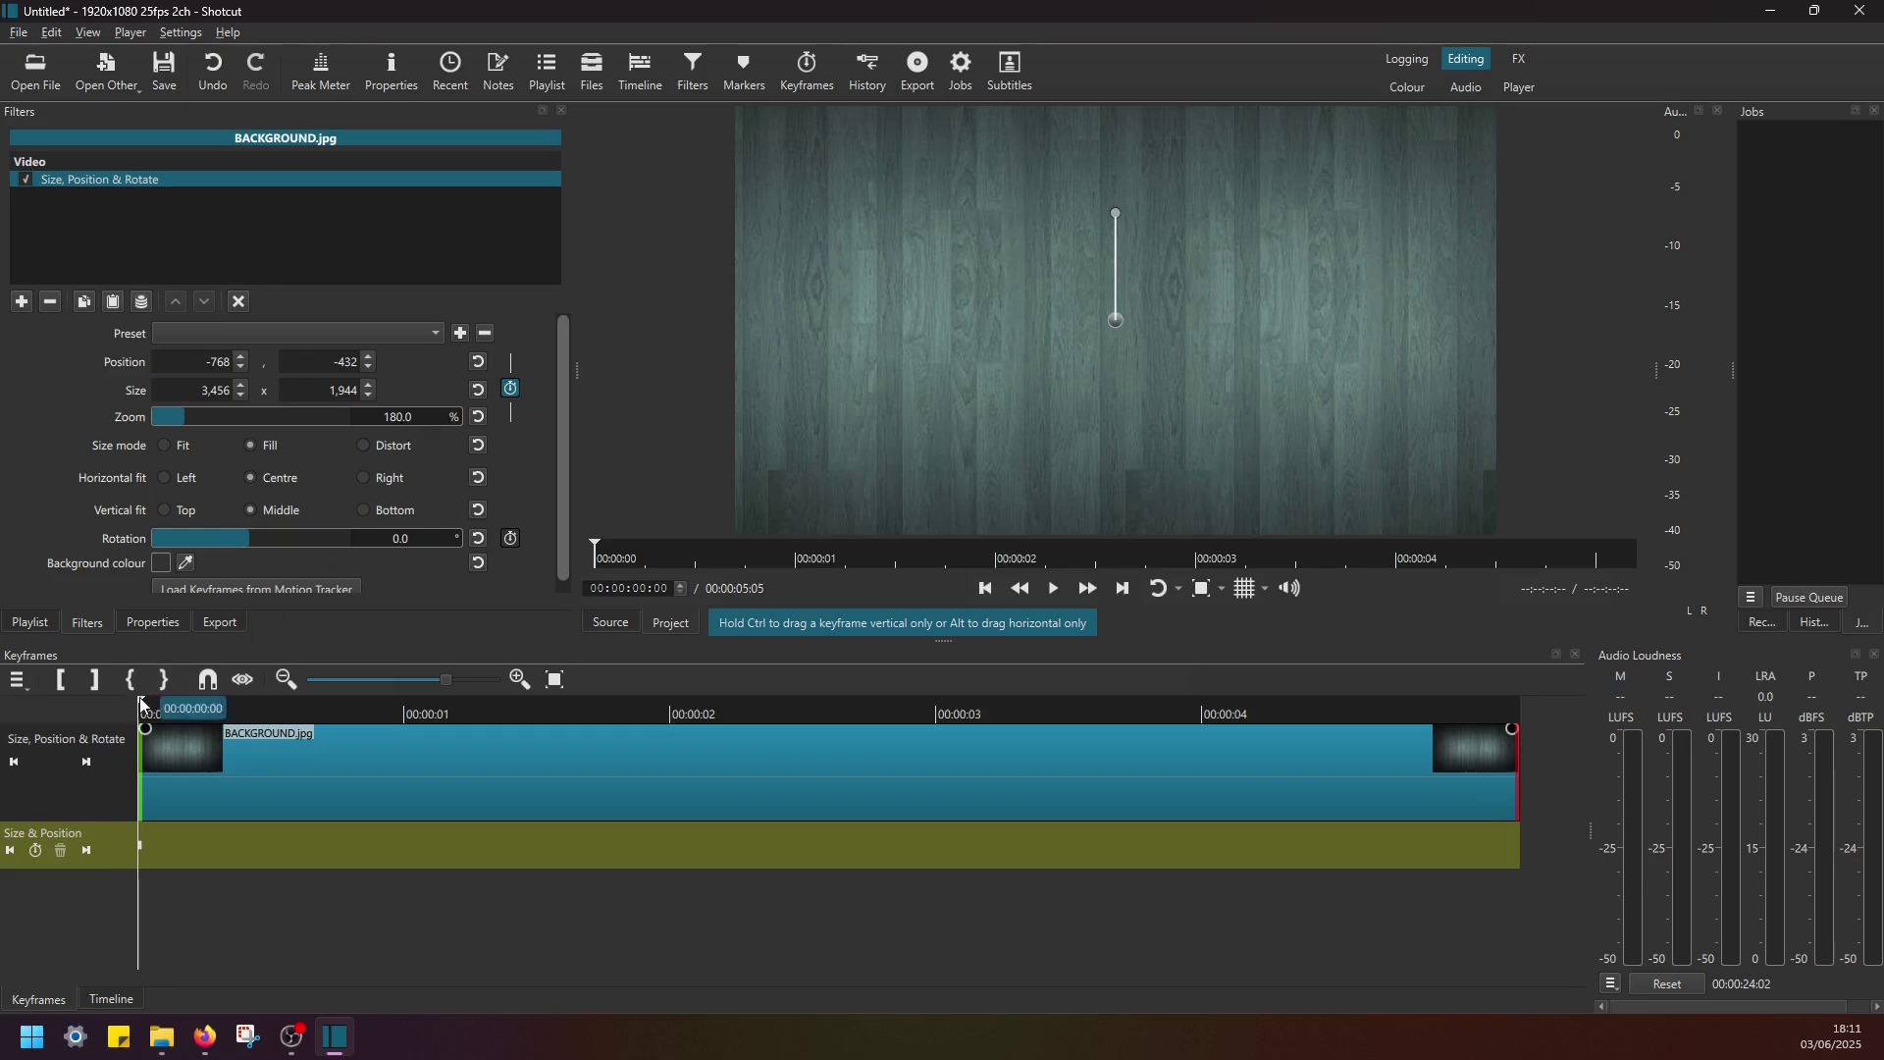
Add a keyframe at the clip end with the background zoom set to 100%.
left_click_drag(139, 697, 1548, 694)
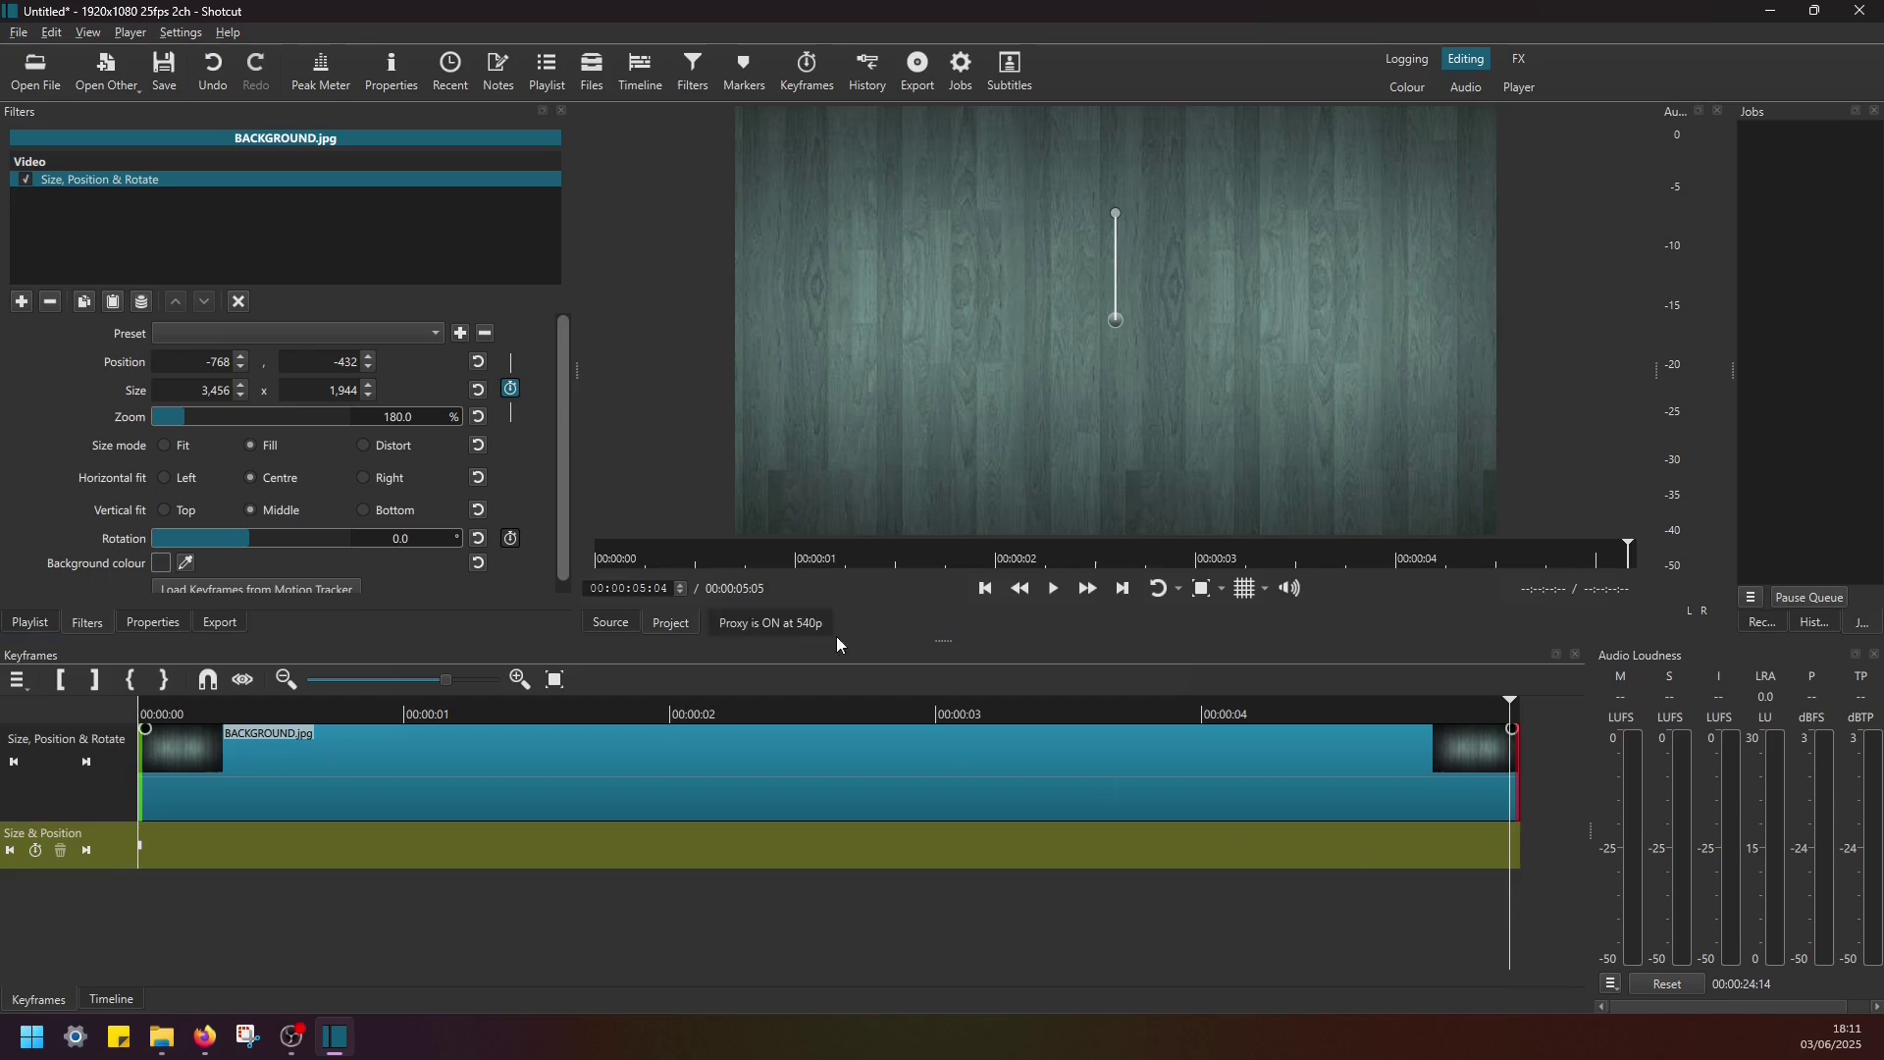
left_click(36, 851)
key("BackSpace")
key("Delete")
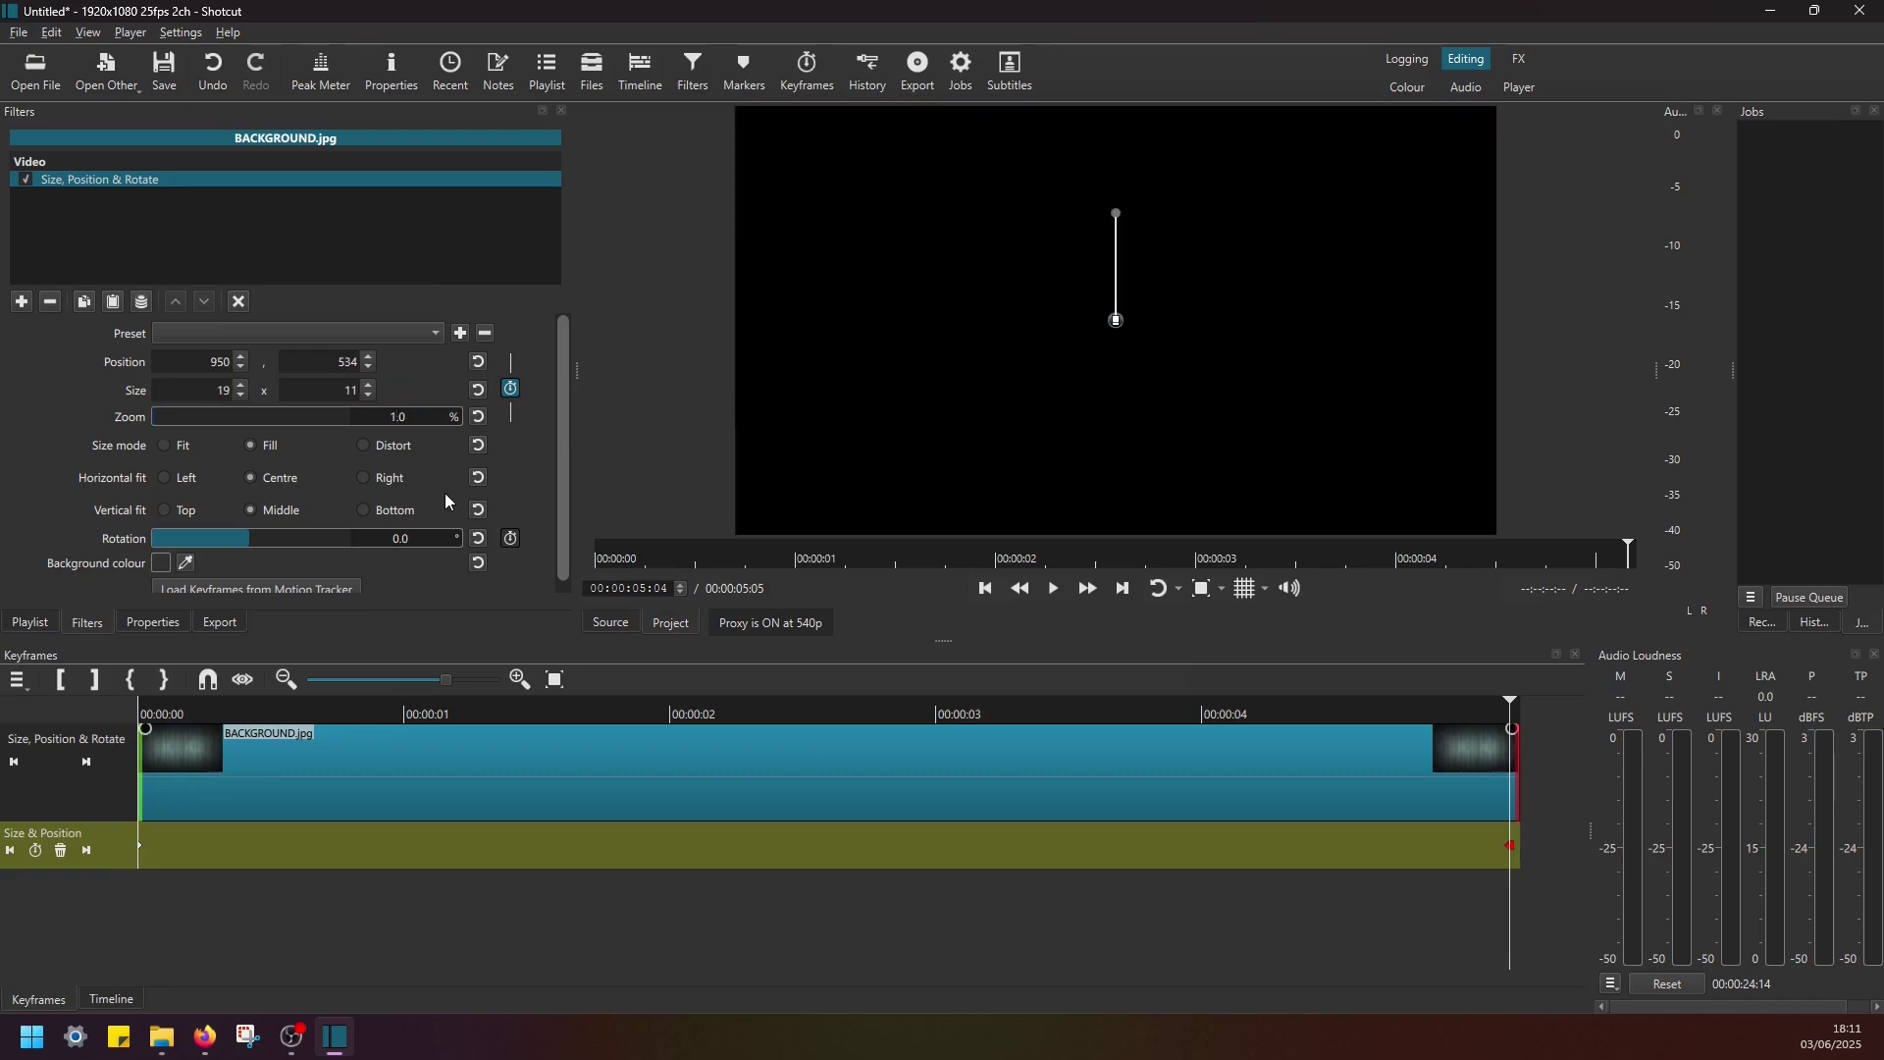
type("00")
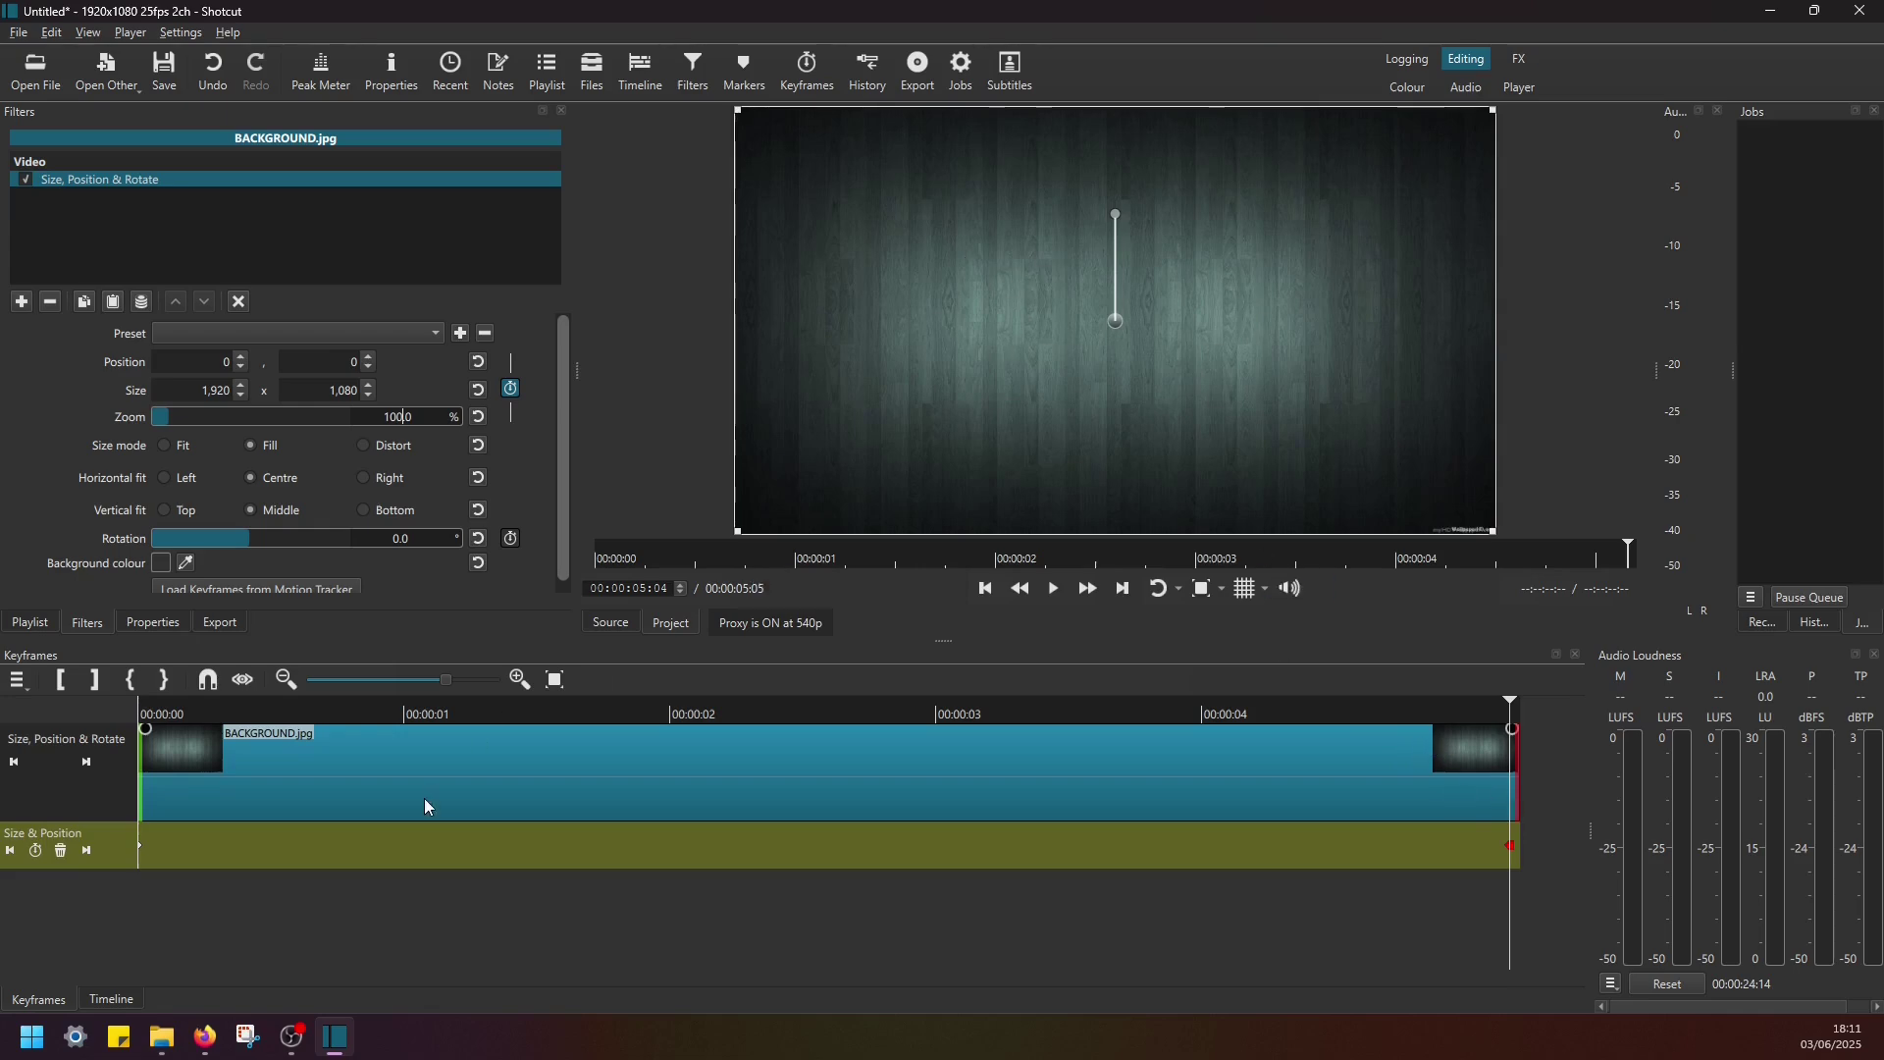
key("Home")
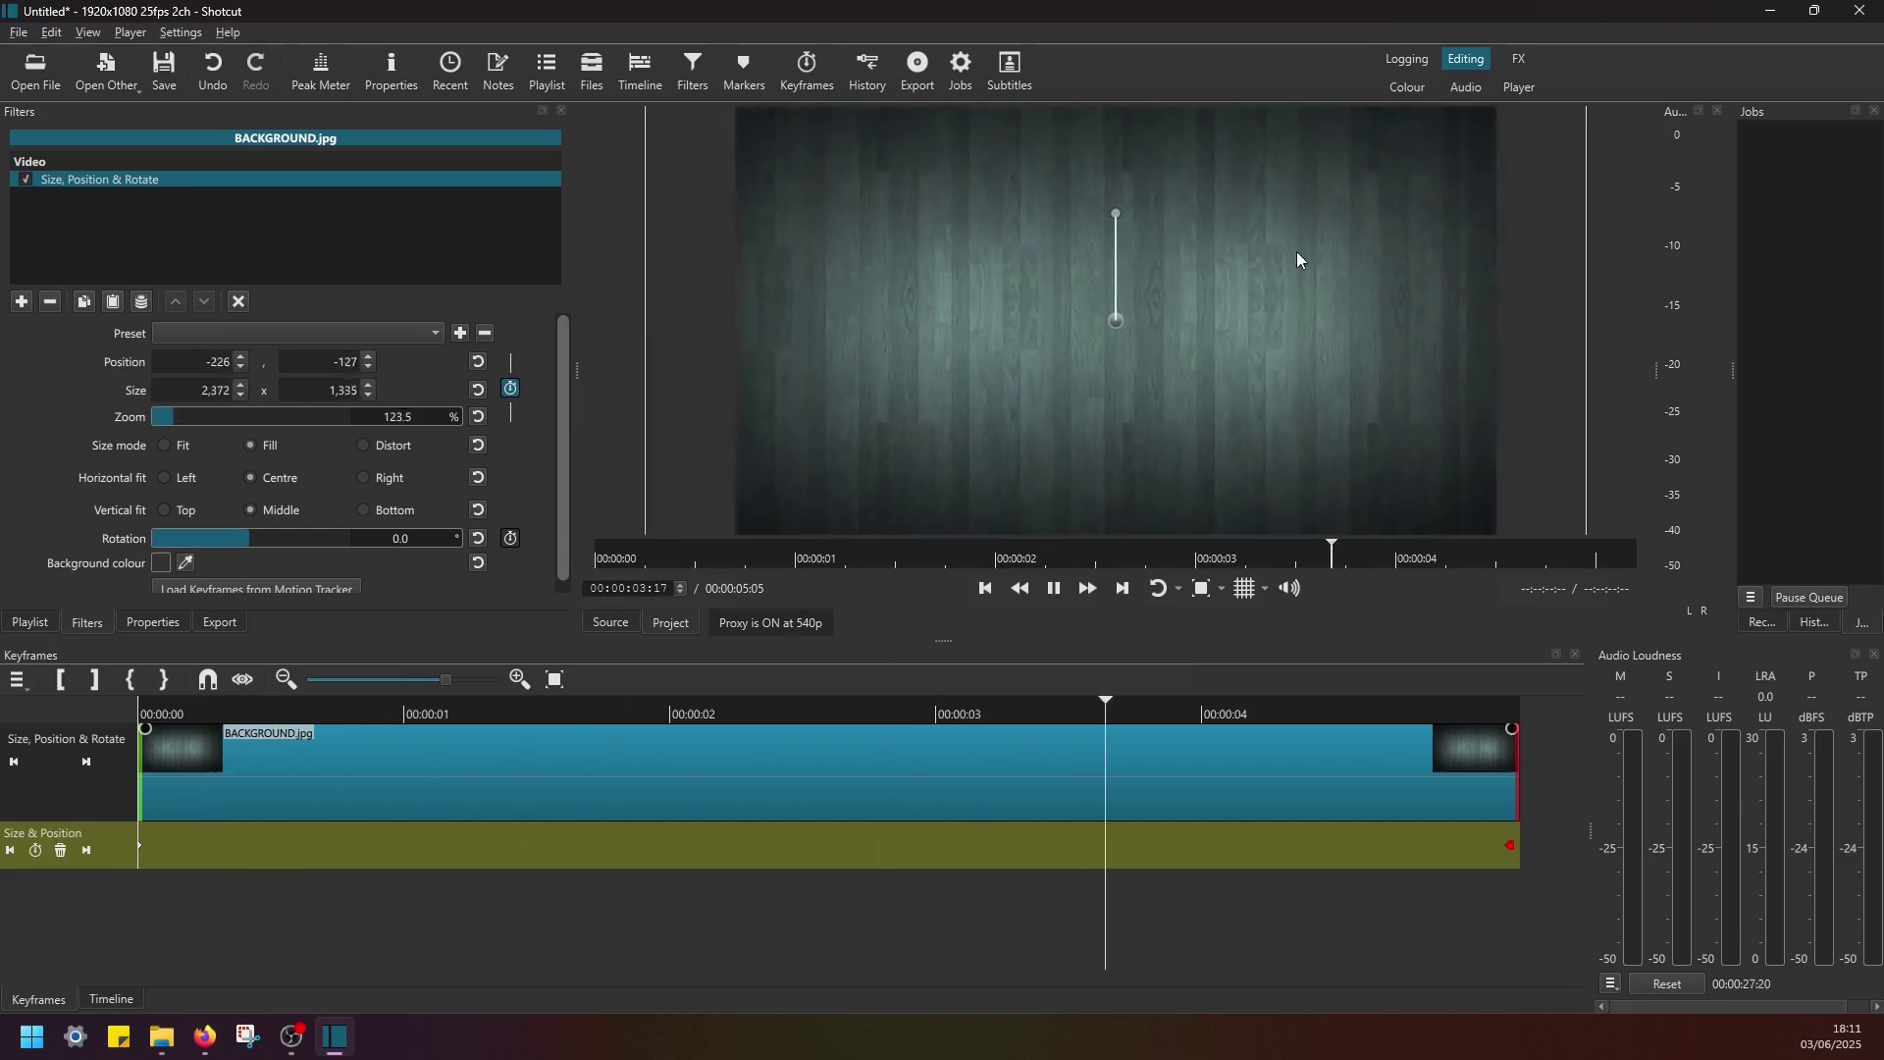
Restore the timeline showing LOGO.png over BACKGROUND.jpg and play the intro once from the start.
key("space")
left_click(98, 998)
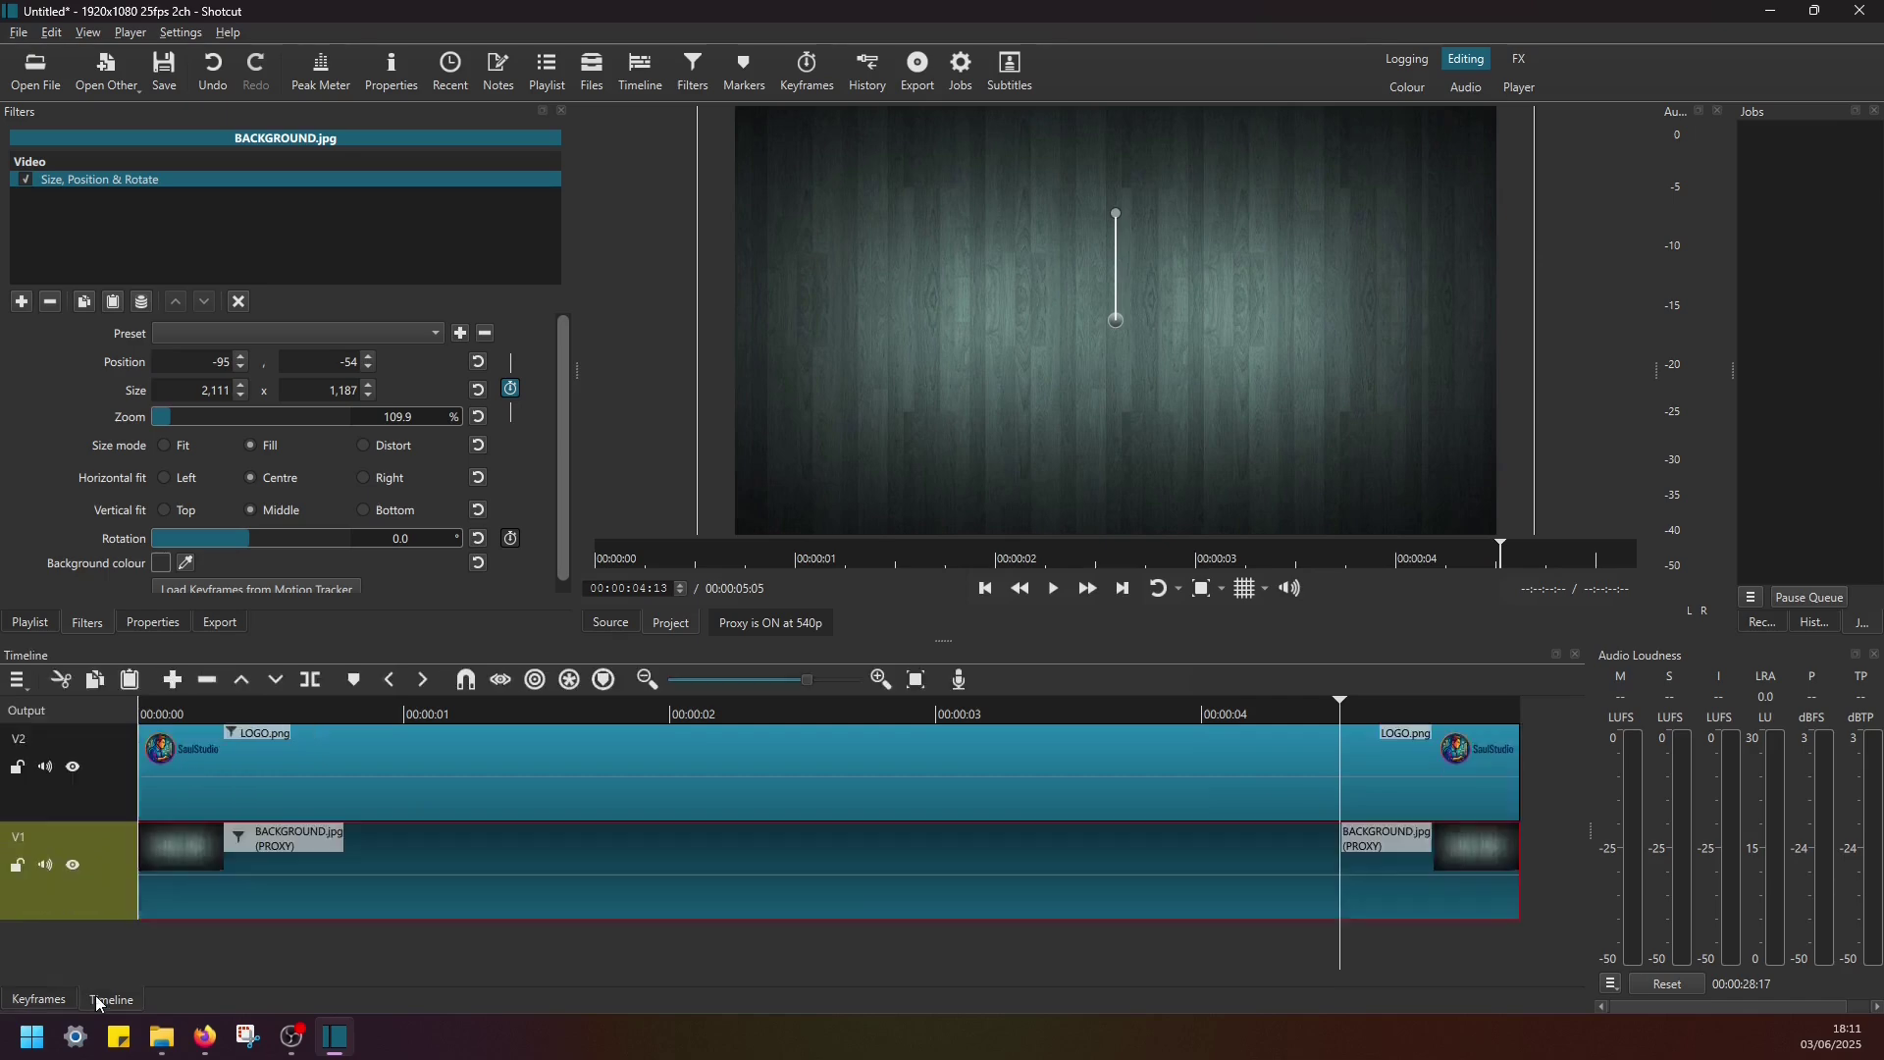
left_click(149, 714)
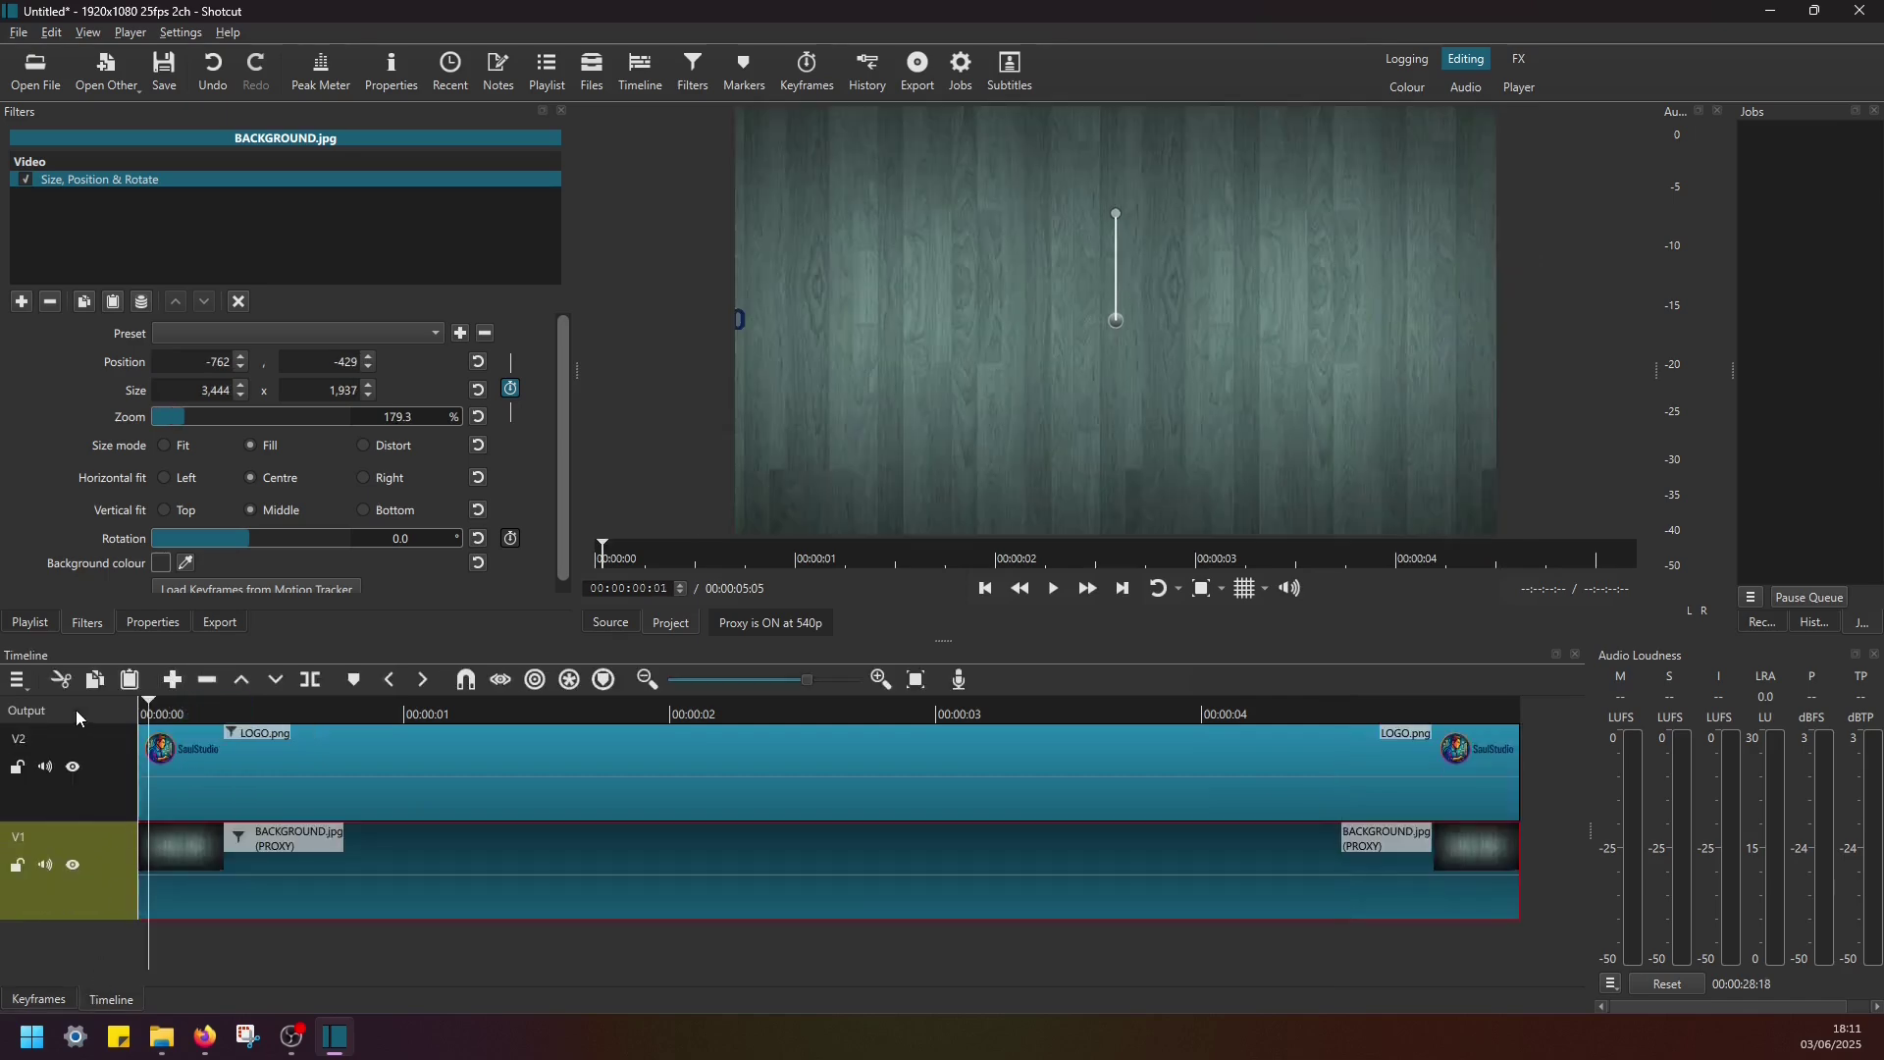
left_click(985, 587)
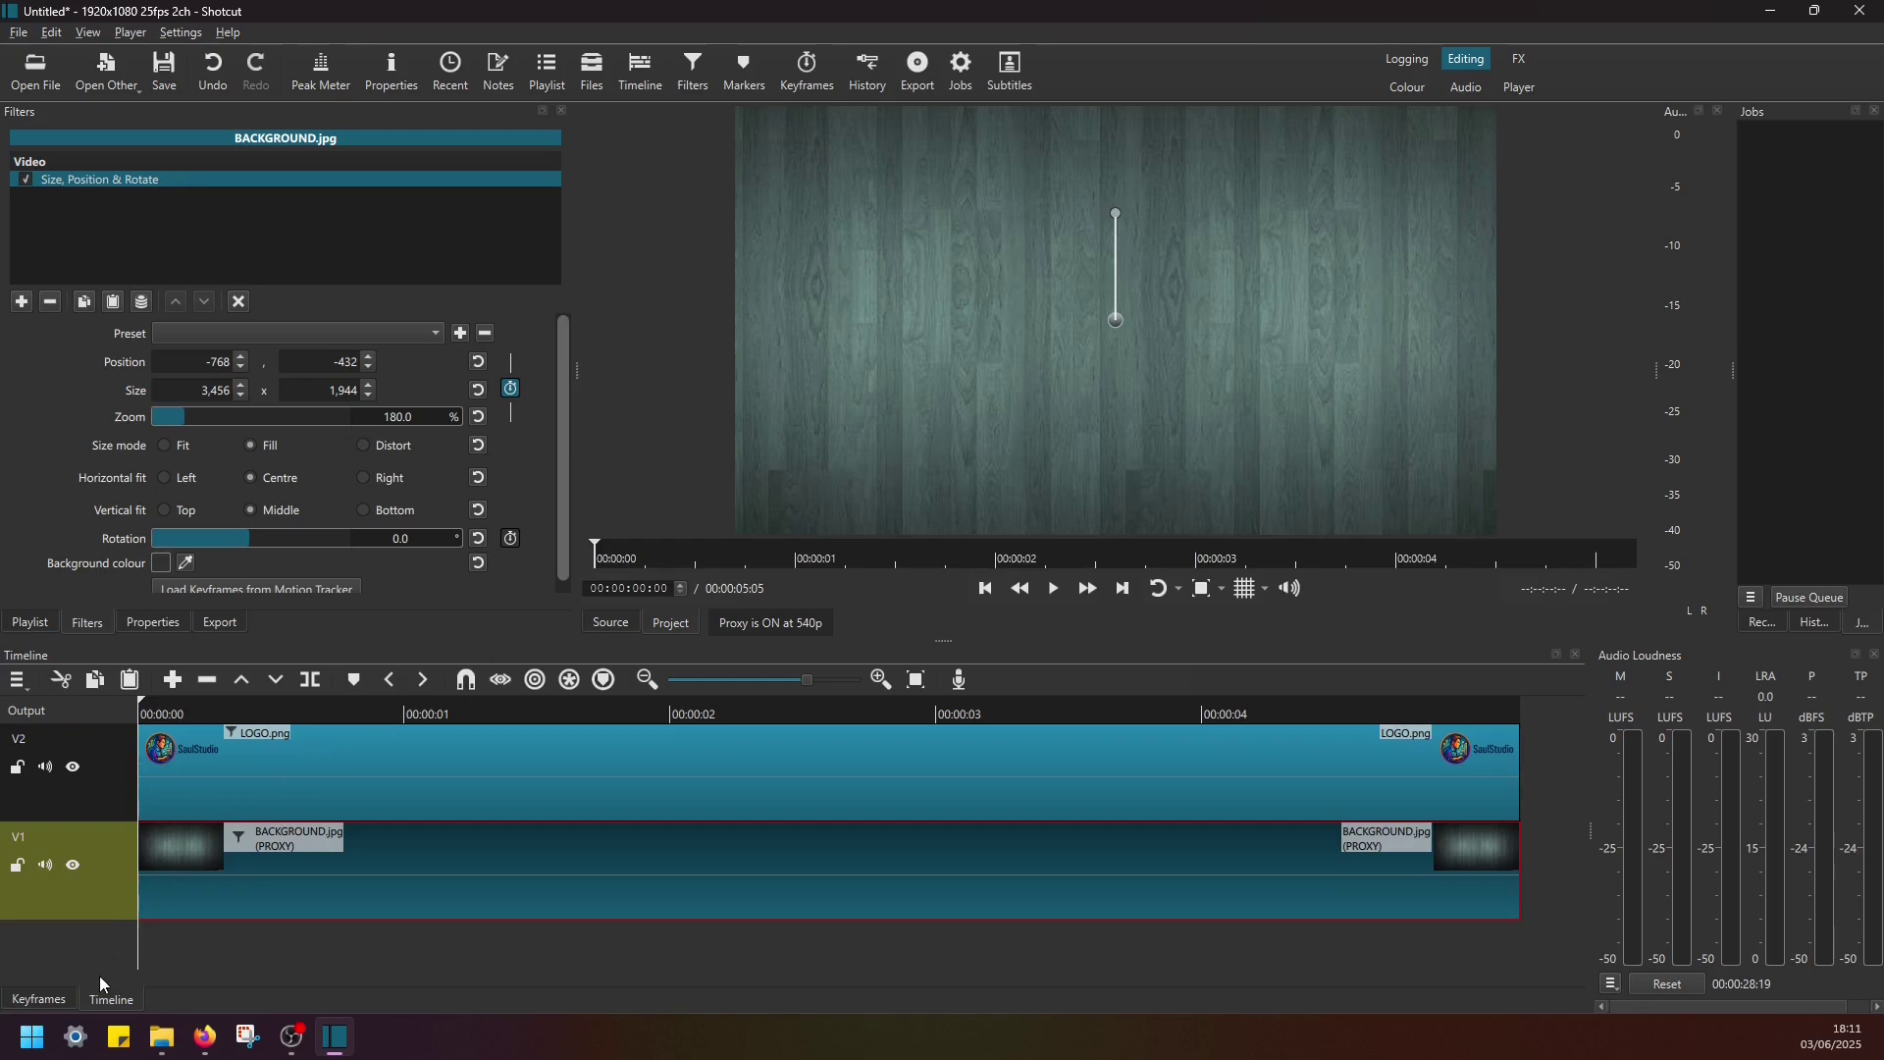
key("space")
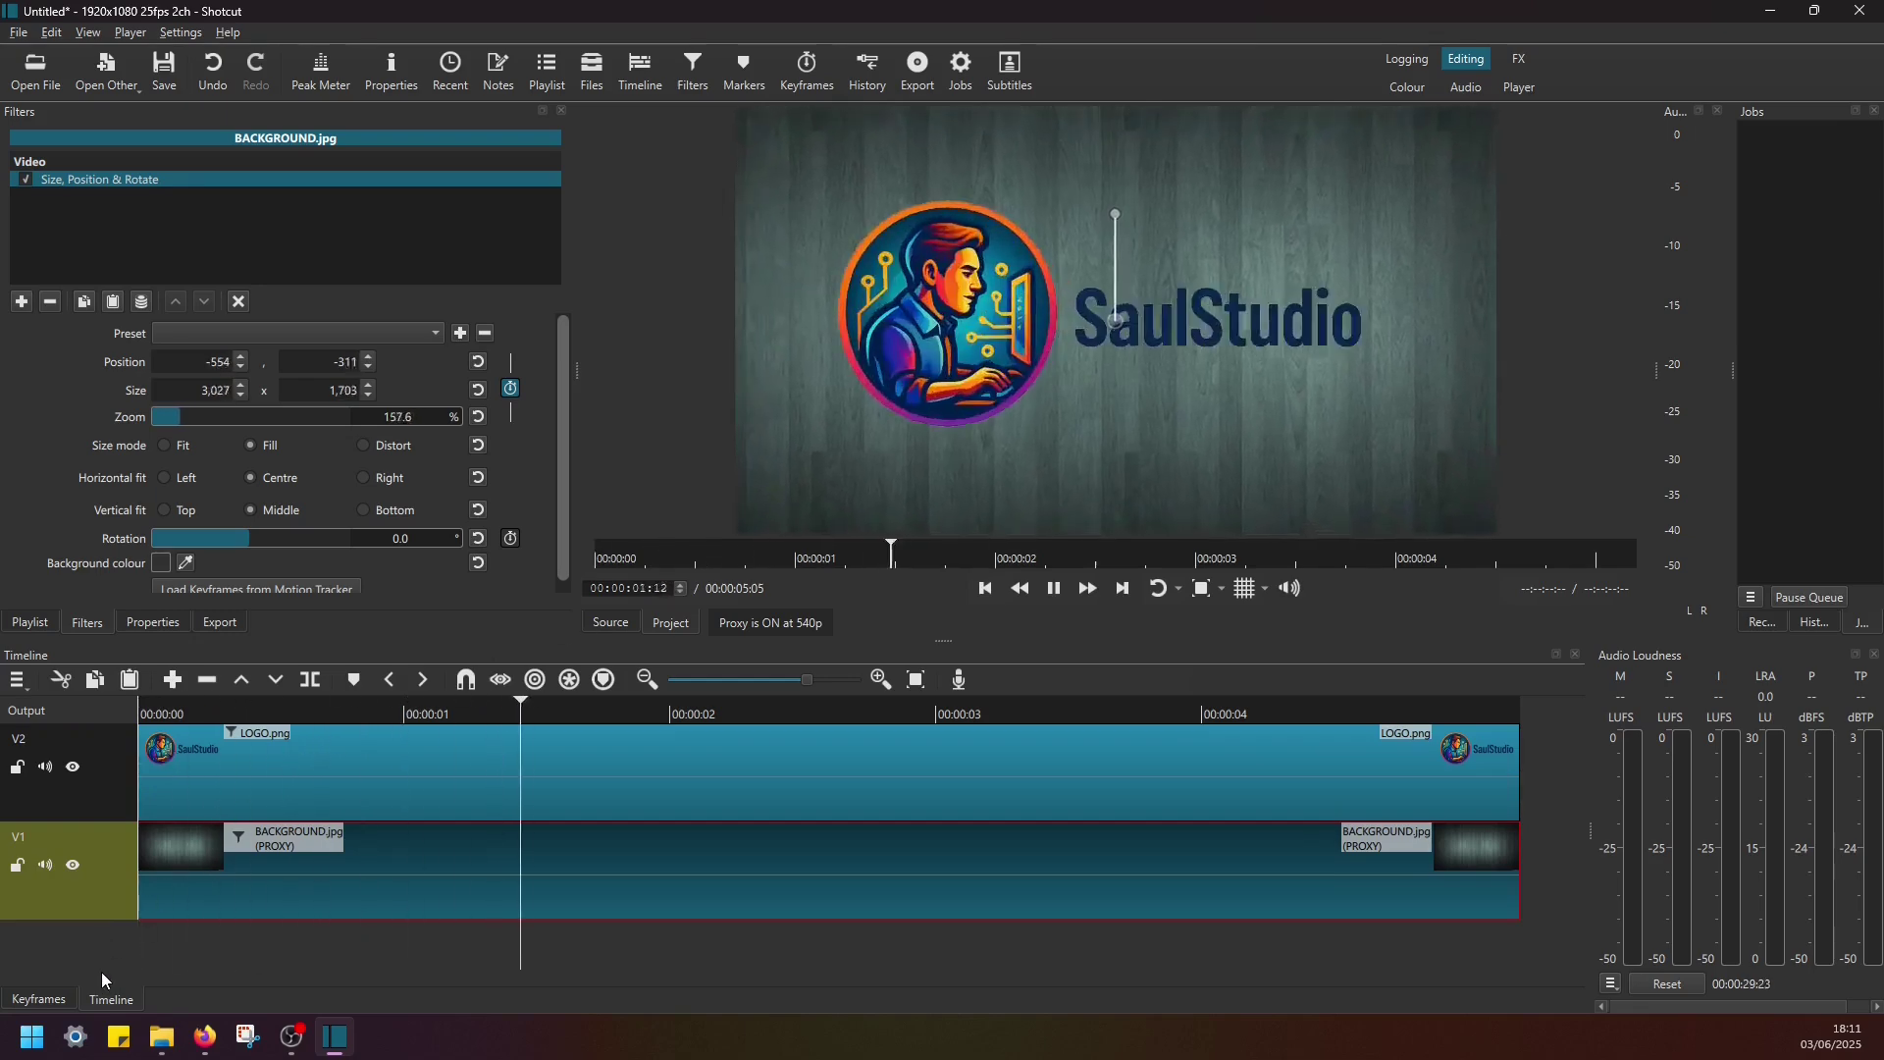
key("space")
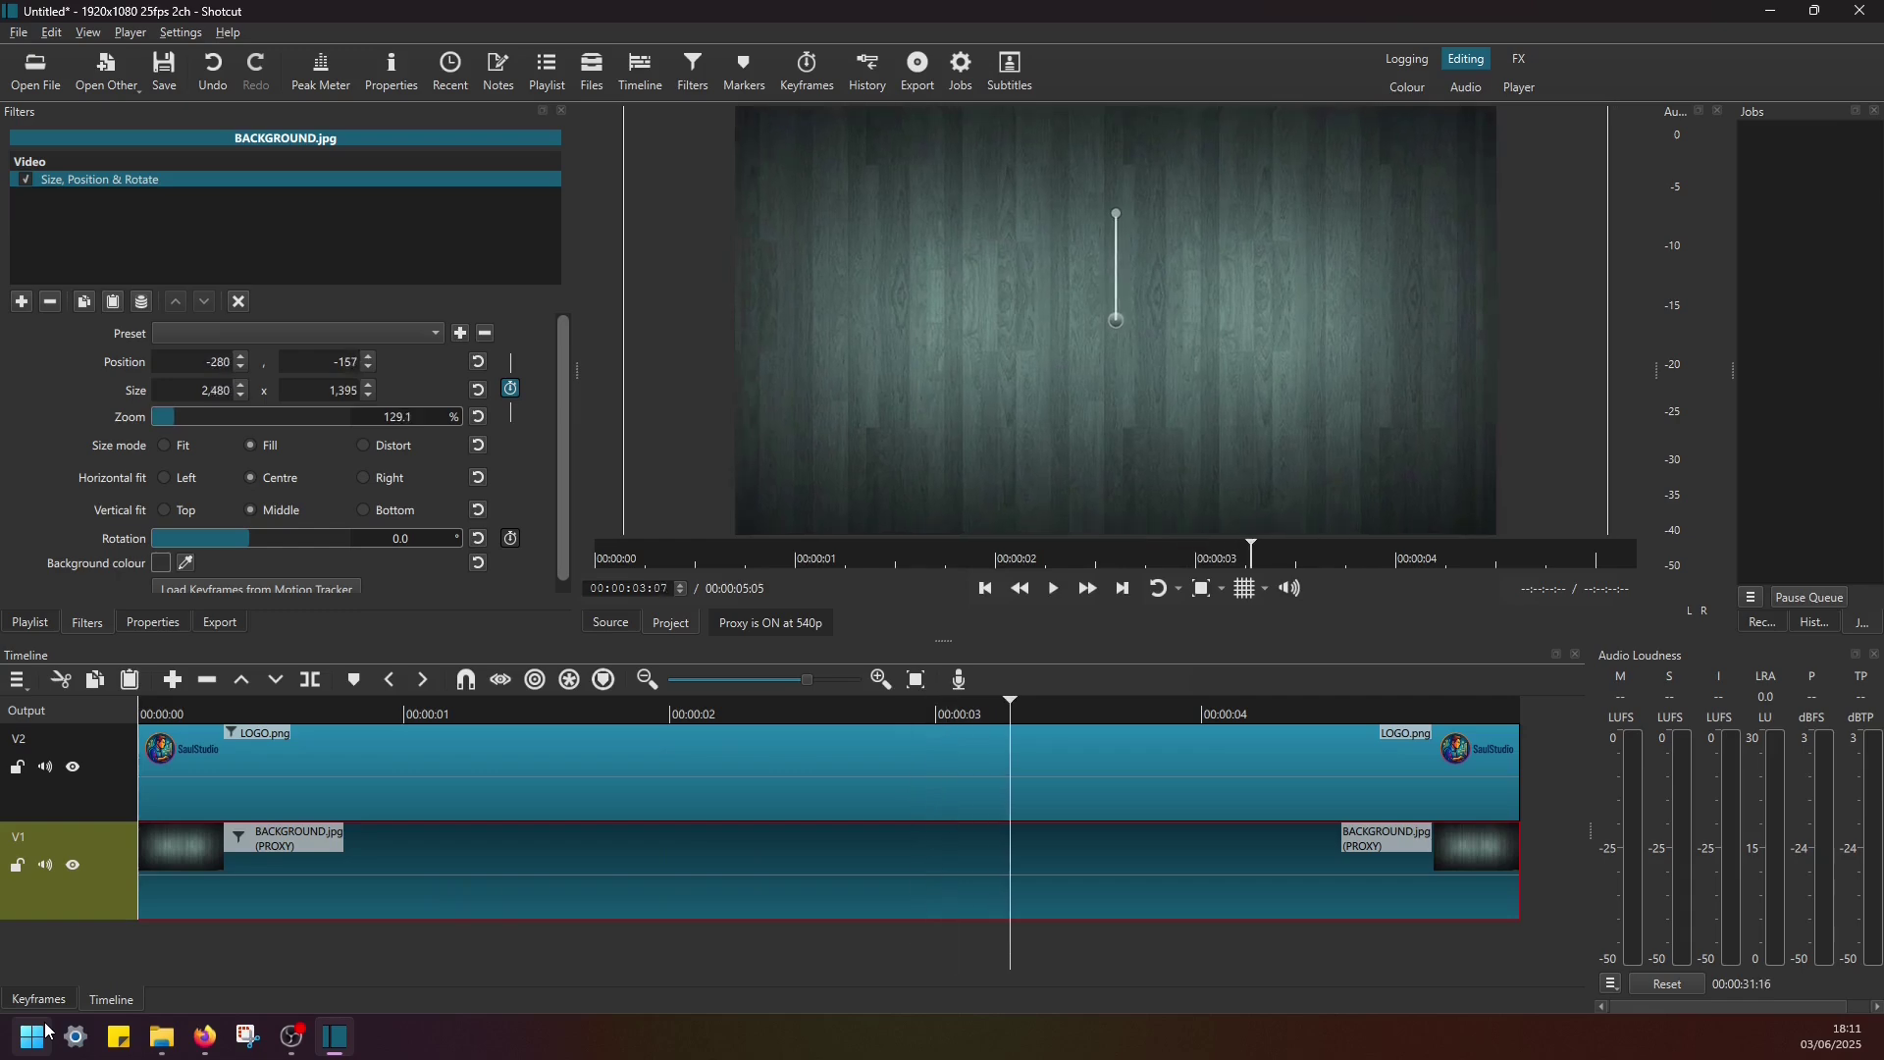